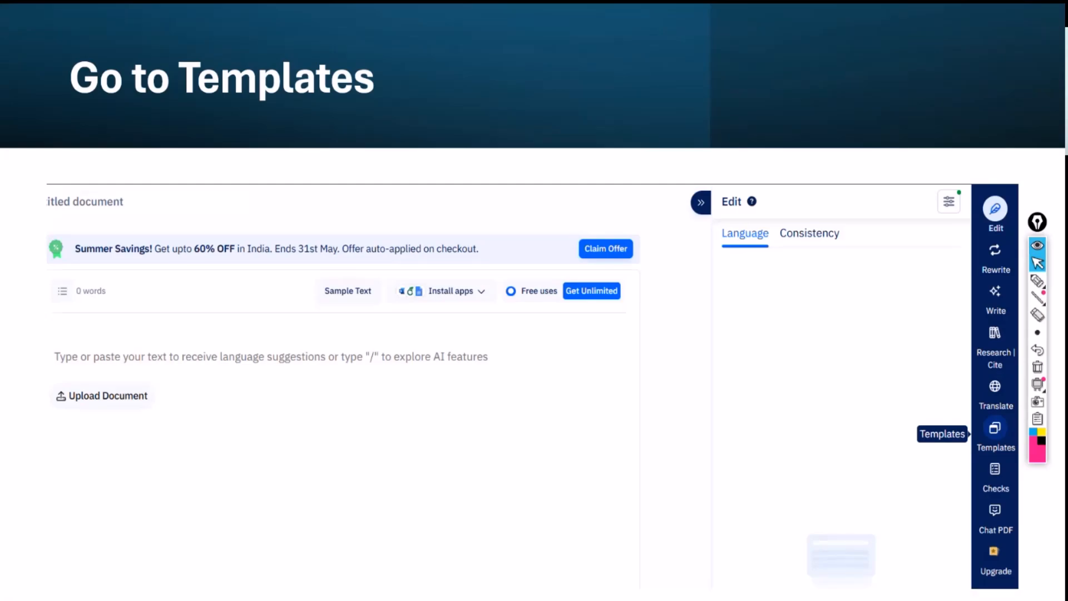
# Step: Leave the slide show, switch to Chrome and open the Paperpal website through a Google search for "paperpal"
pyautogui.press('Escape')
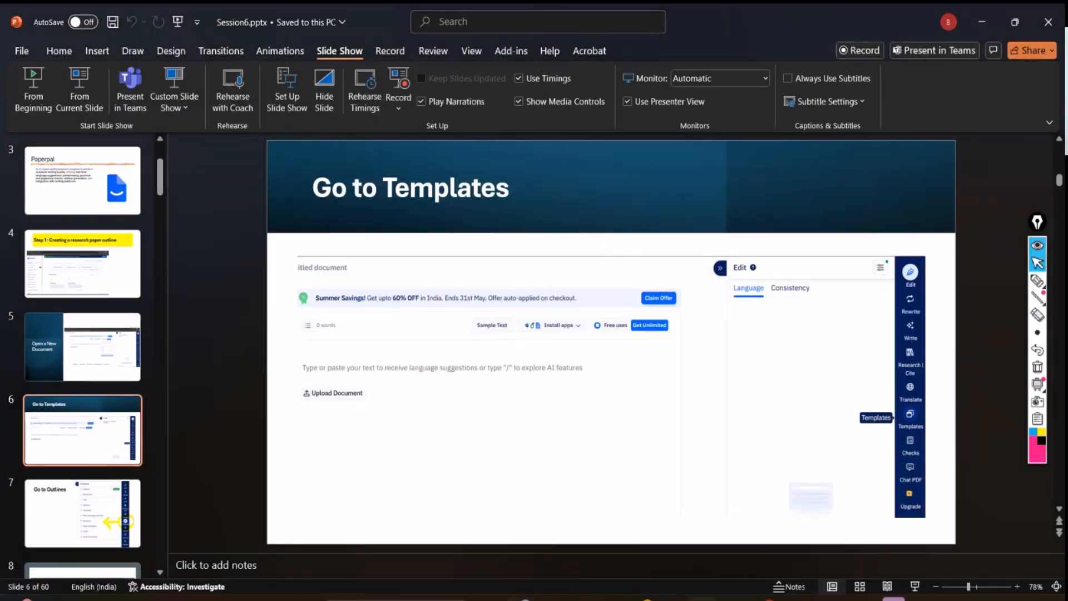
pyautogui.hotkey('alt', 'Tab')
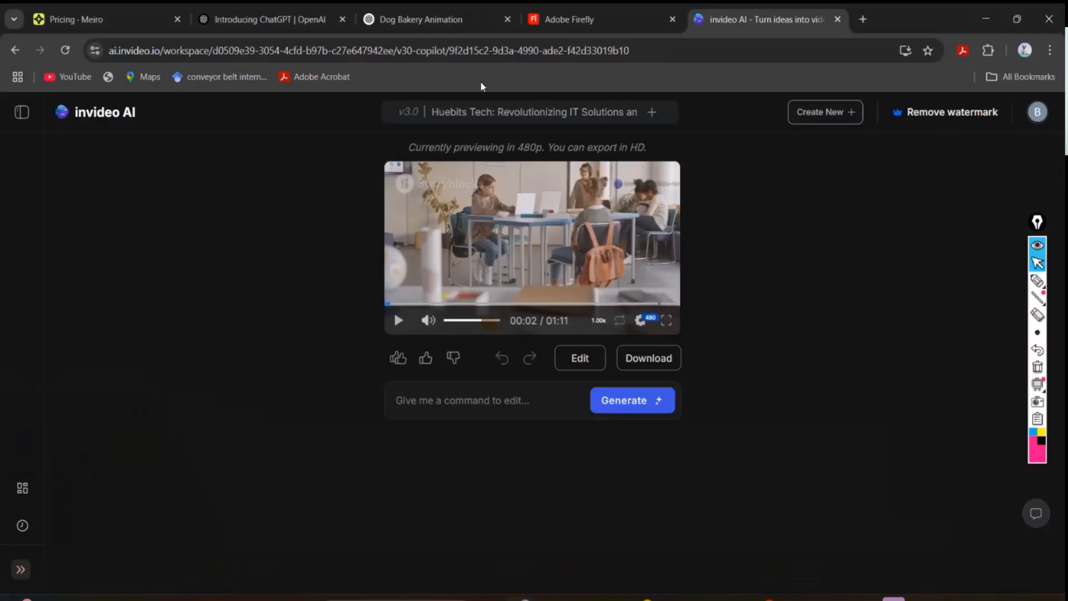
pyautogui.click(863, 19)
pyautogui.click(430, 365)
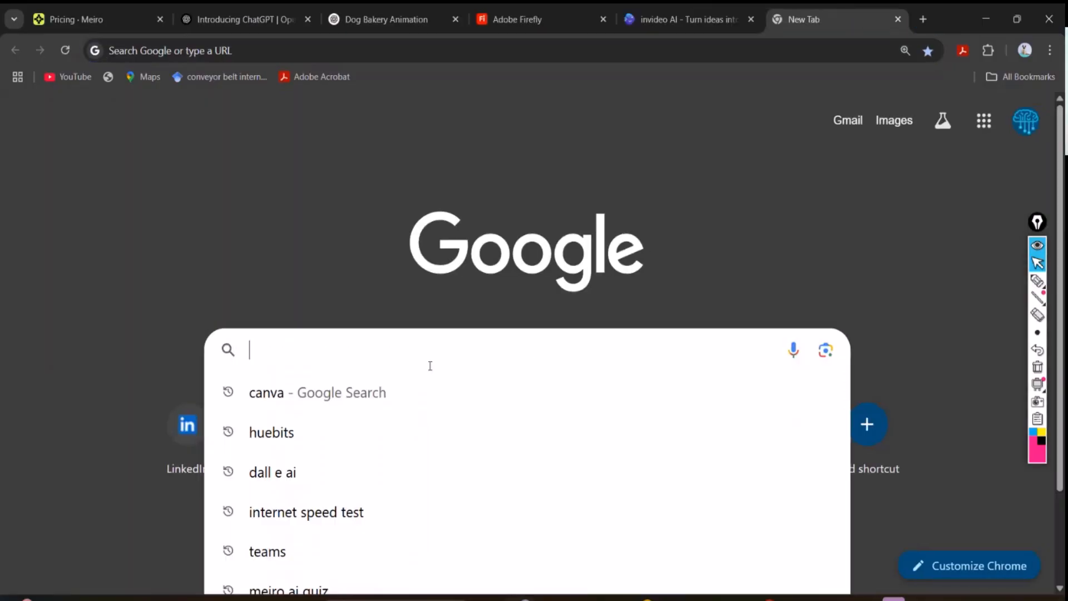
pyautogui.write('paperpal')
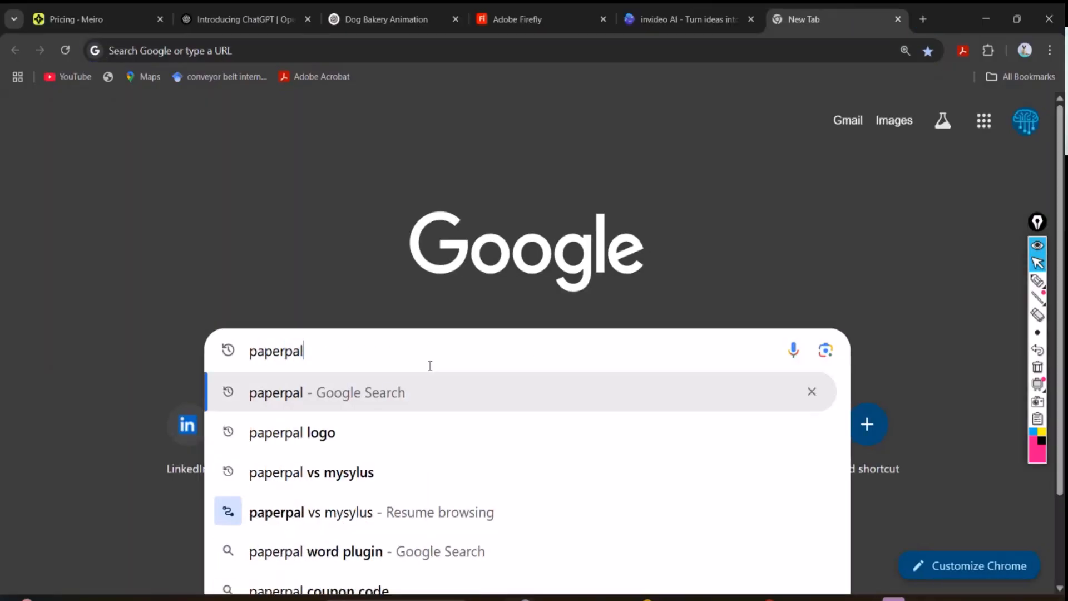
pyautogui.press('Return')
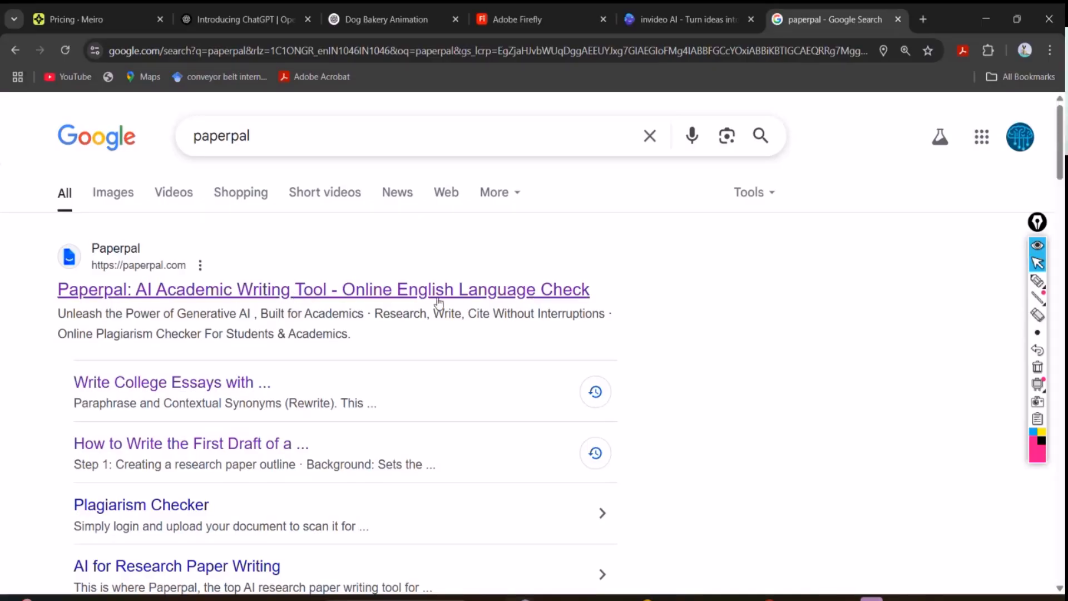
pyautogui.click(517, 290)
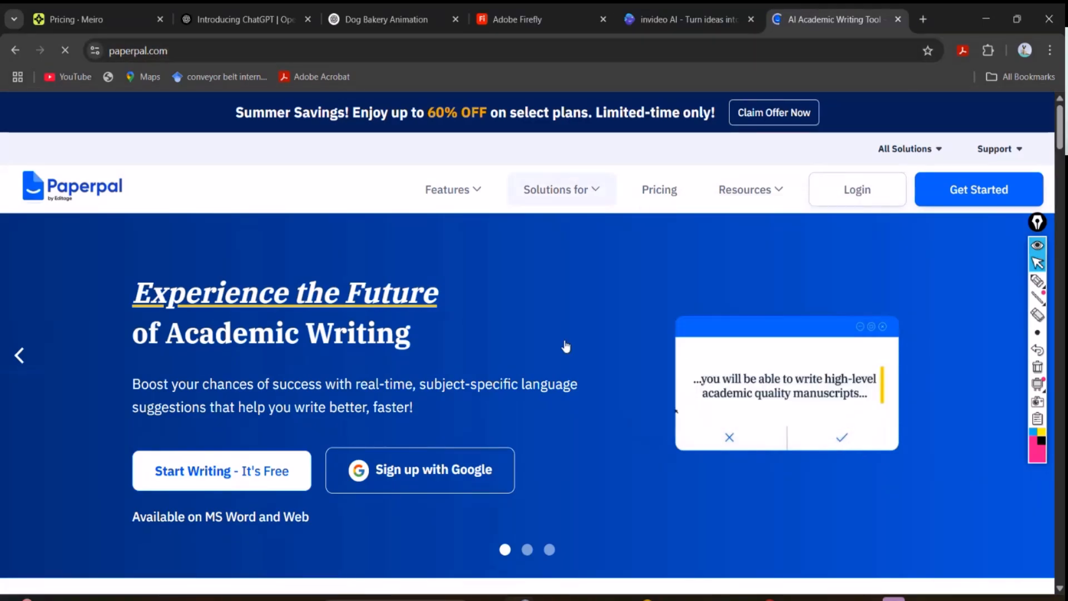
pyautogui.scroll(-10, 528, 345)
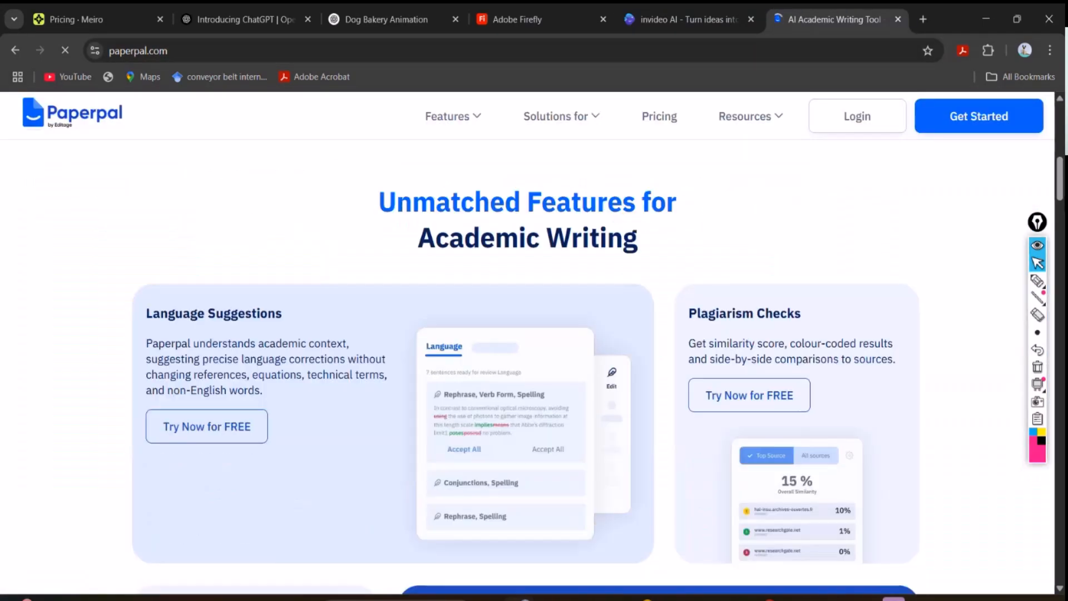
pyautogui.scroll(10, 751, 579)
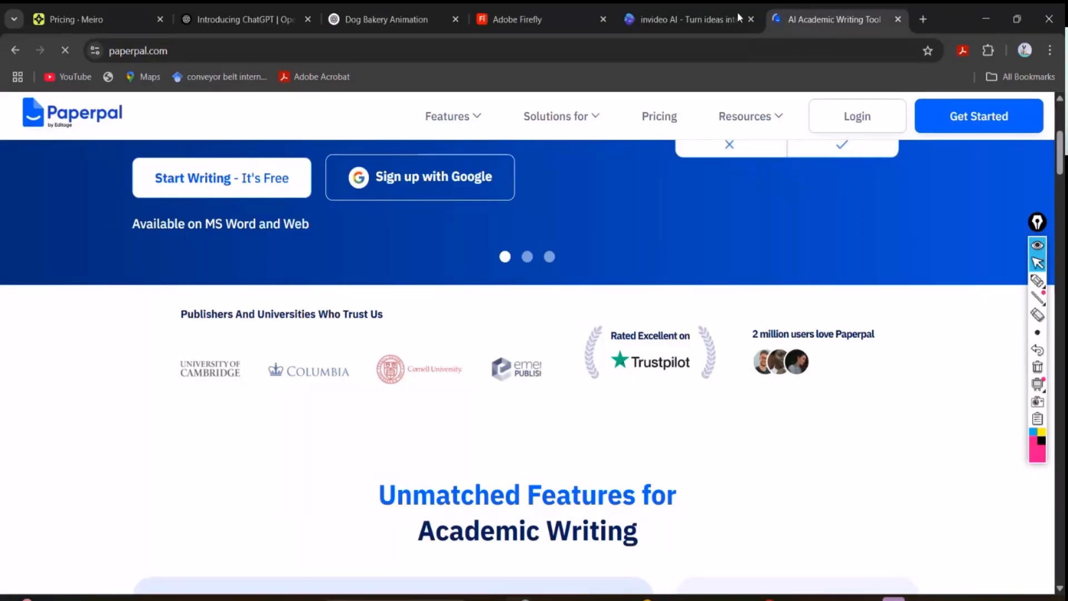
# Step: Switch to the Teams meeting, check the participants list and return to the Paperpal page
pyautogui.hotkey('alt', 'Tab')
pyautogui.click(563, 78)
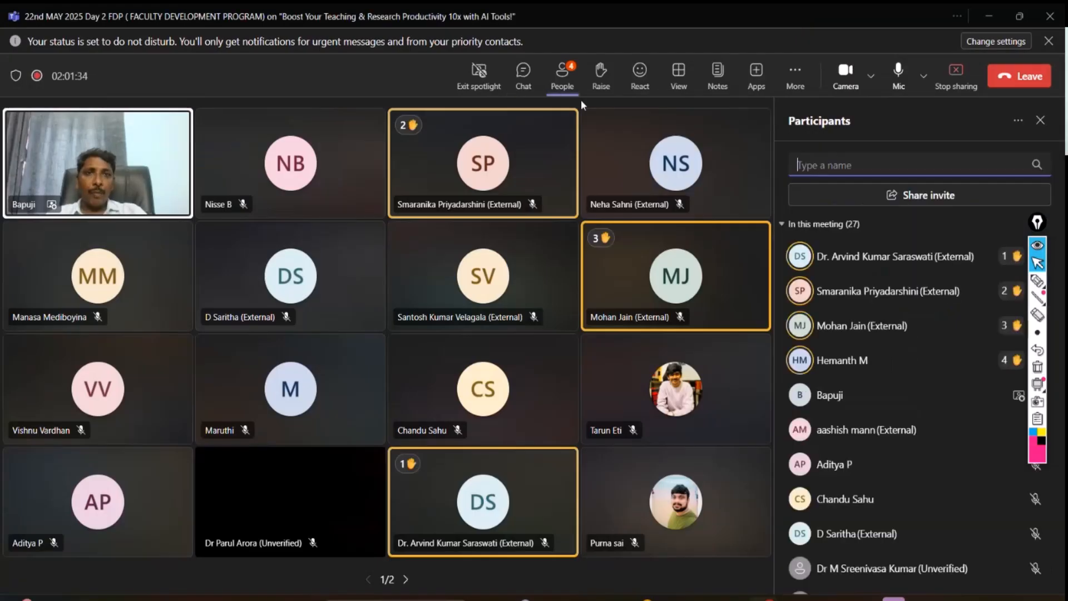
pyautogui.click(563, 81)
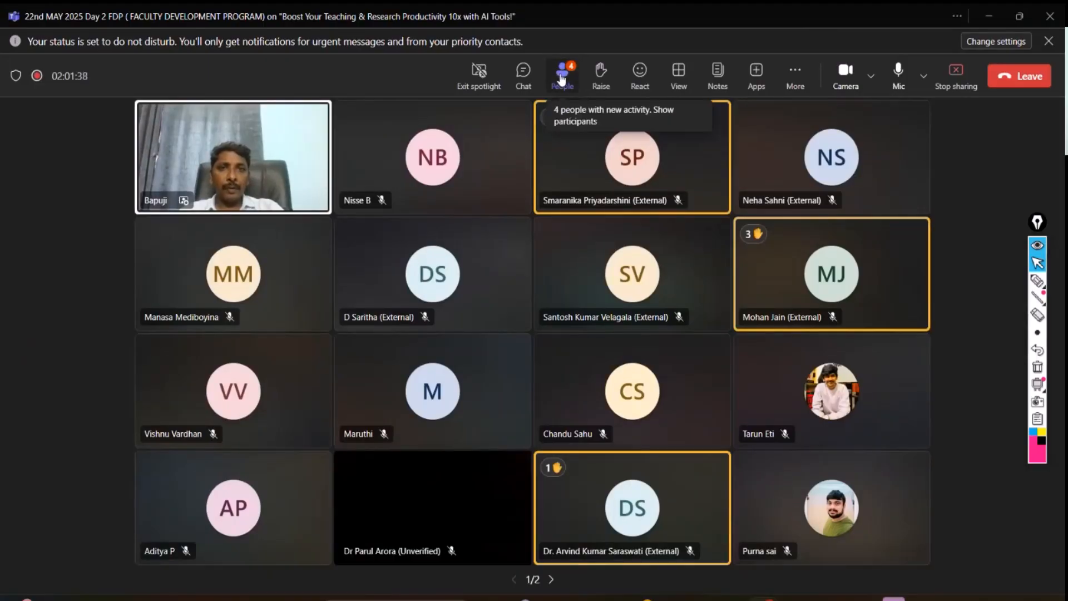
pyautogui.click(561, 79)
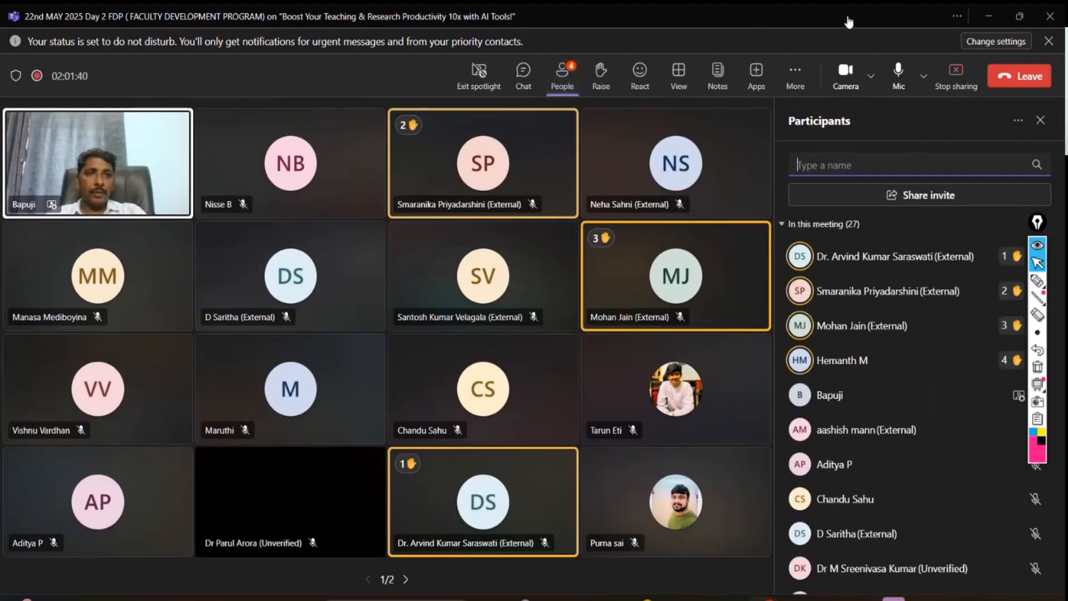
pyautogui.click(991, 17)
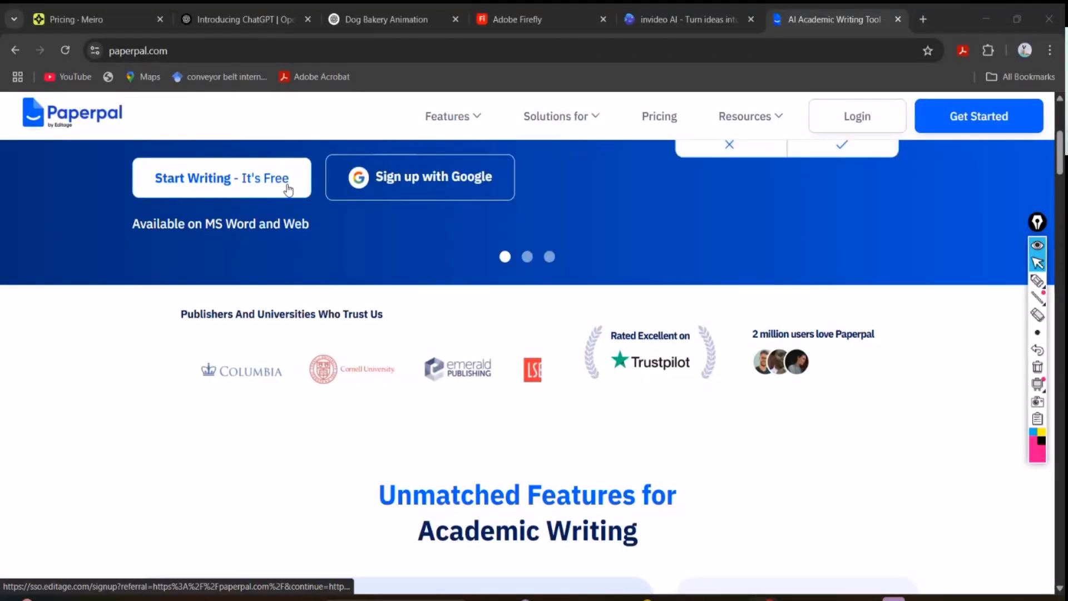
# Step: Sign up to Paperpal with the chosen Google account and agree to continue to editage.com
pyautogui.click(449, 185)
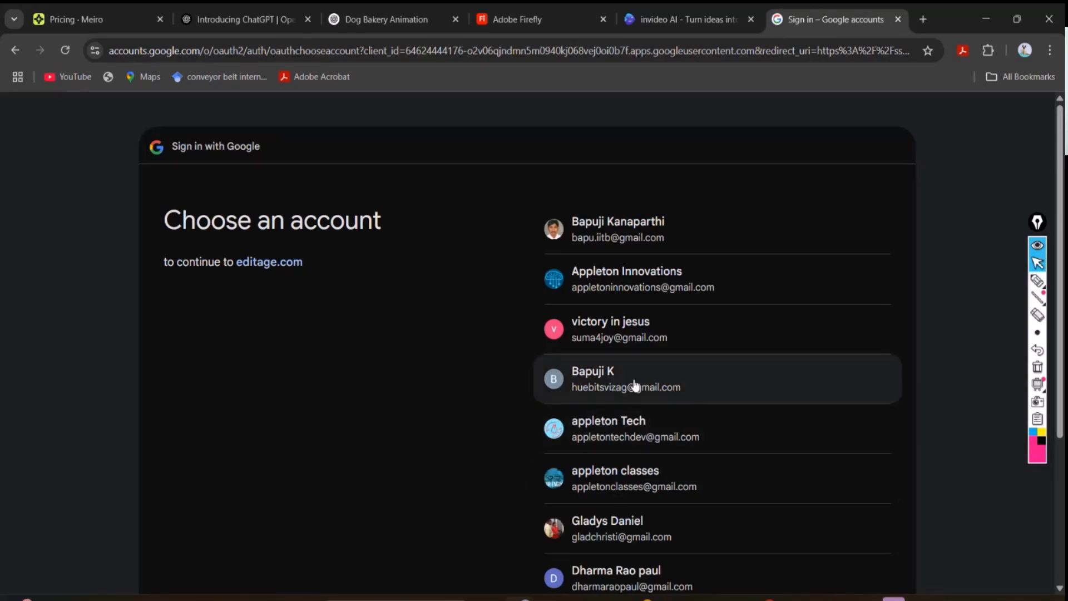
pyautogui.click(600, 379)
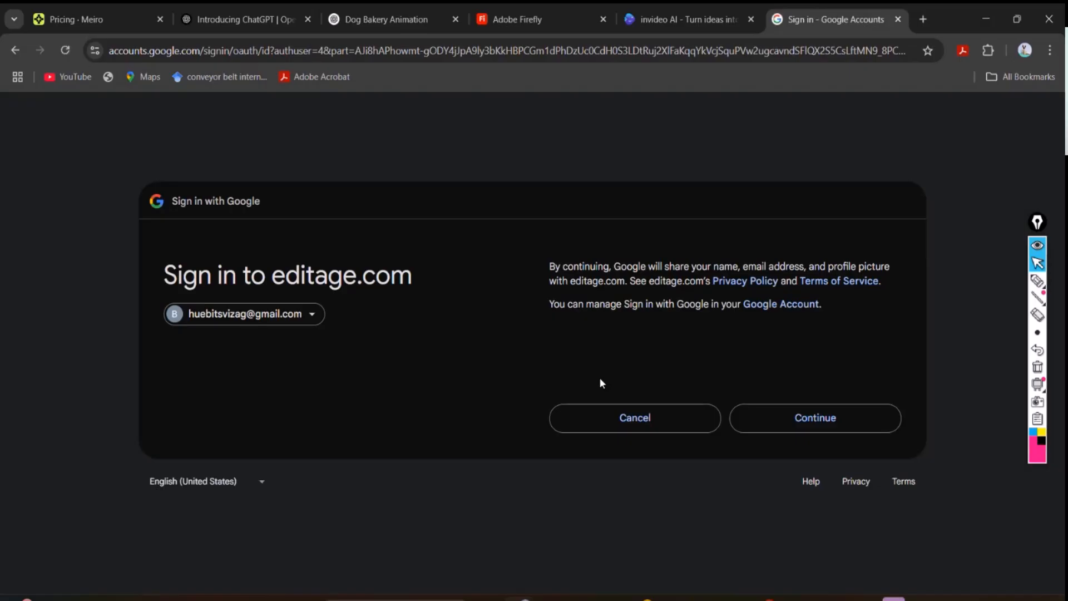
pyautogui.click(814, 425)
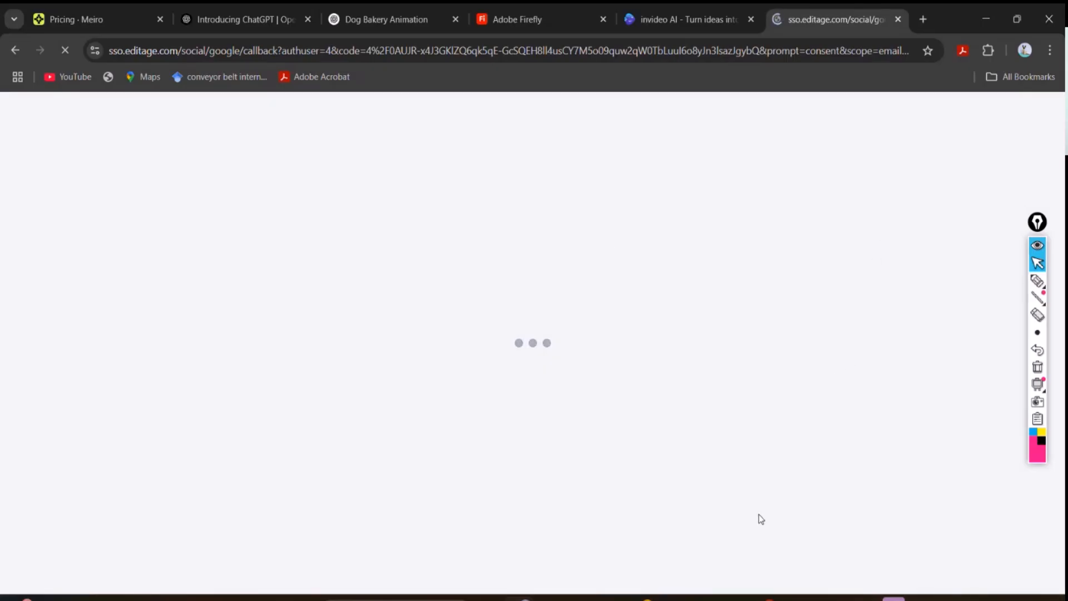
# Step: Switch to the Teams meeting, read the latest meeting chat messages and return to the browser
pyautogui.moveTo(732, 597)
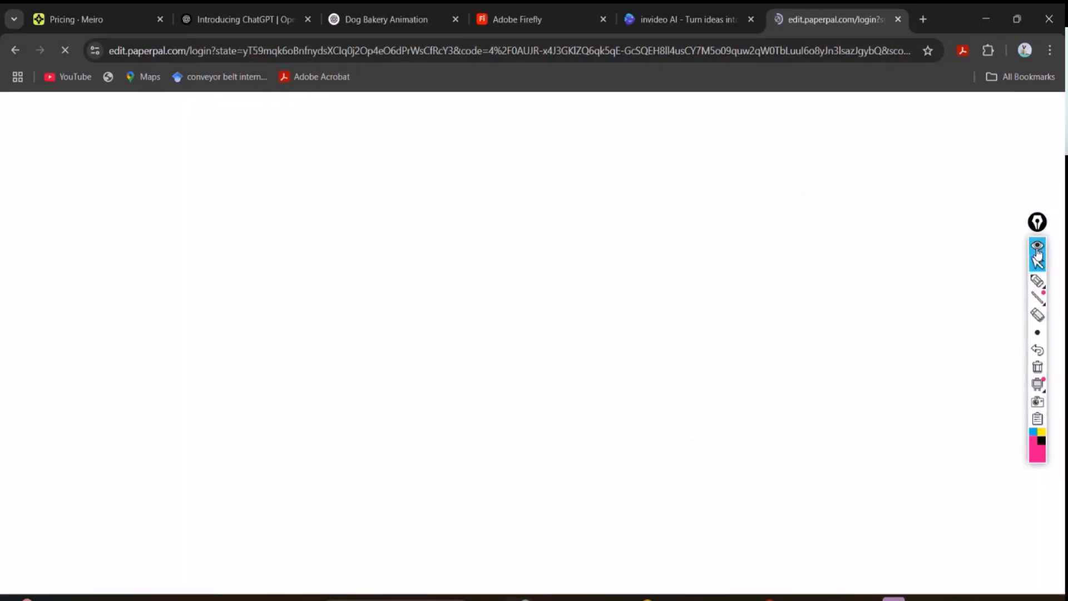
pyautogui.hotkey('alt', 'Tab')
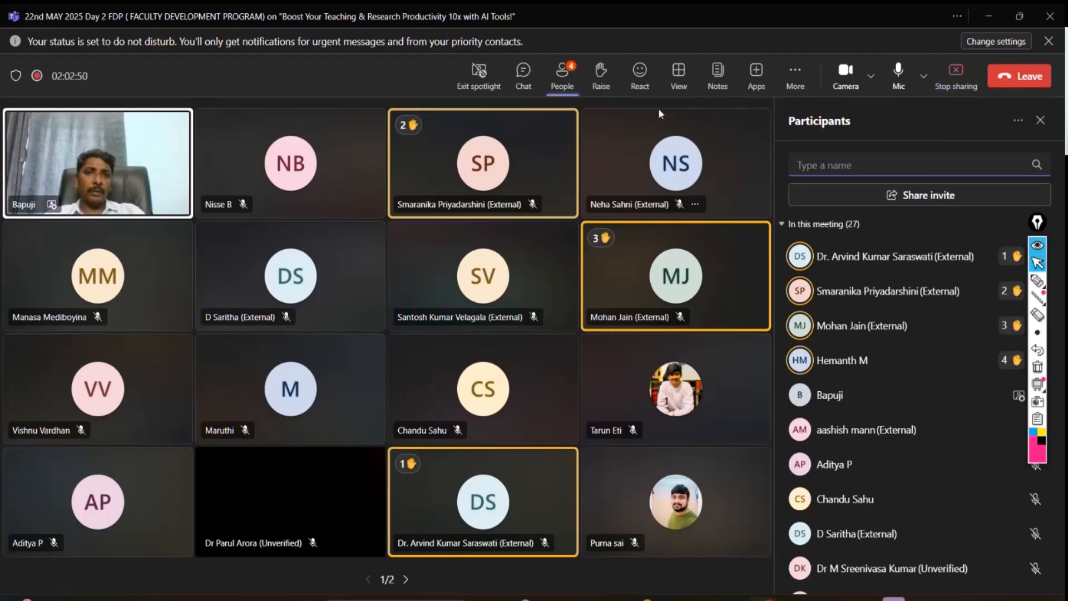
pyautogui.click(527, 77)
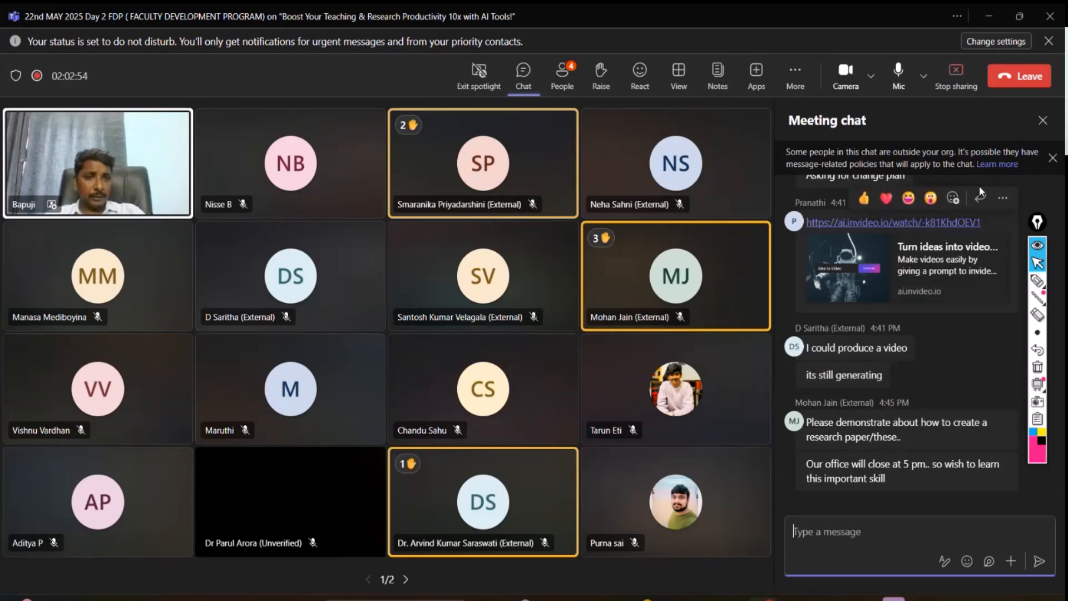
pyautogui.click(990, 17)
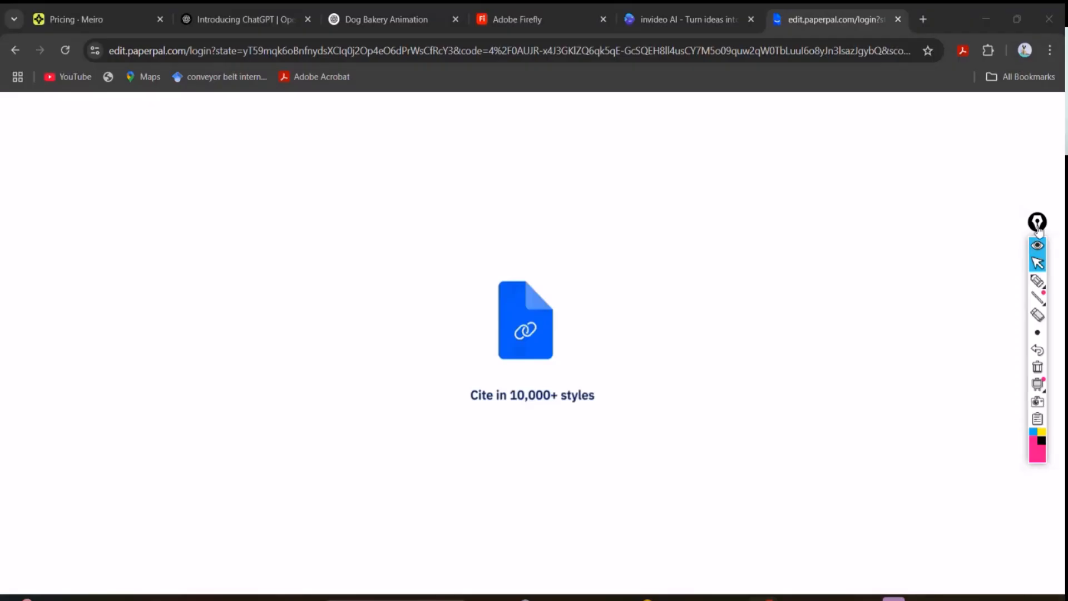
# Step: Complete the Paperpal onboarding with the role Professor/Lecturer/PI, the field Engineering and the plan Start Writing
pyautogui.moveTo(1038, 229)
pyautogui.mouseDown()
pyautogui.moveTo(1050, 144)
pyautogui.moveTo(1029, 153)
pyautogui.mouseUp()
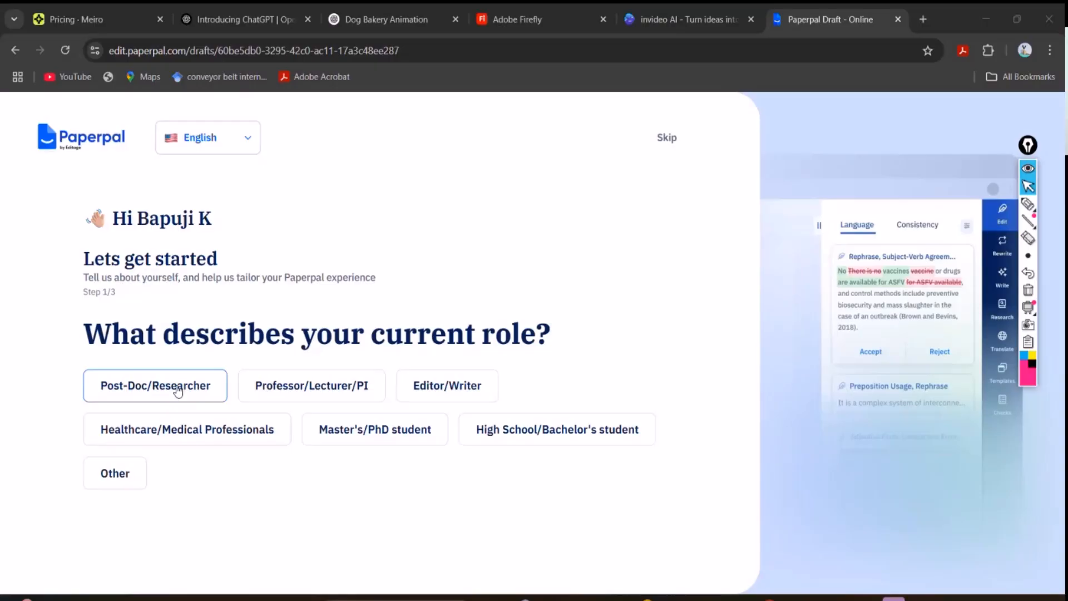
pyautogui.click(293, 399)
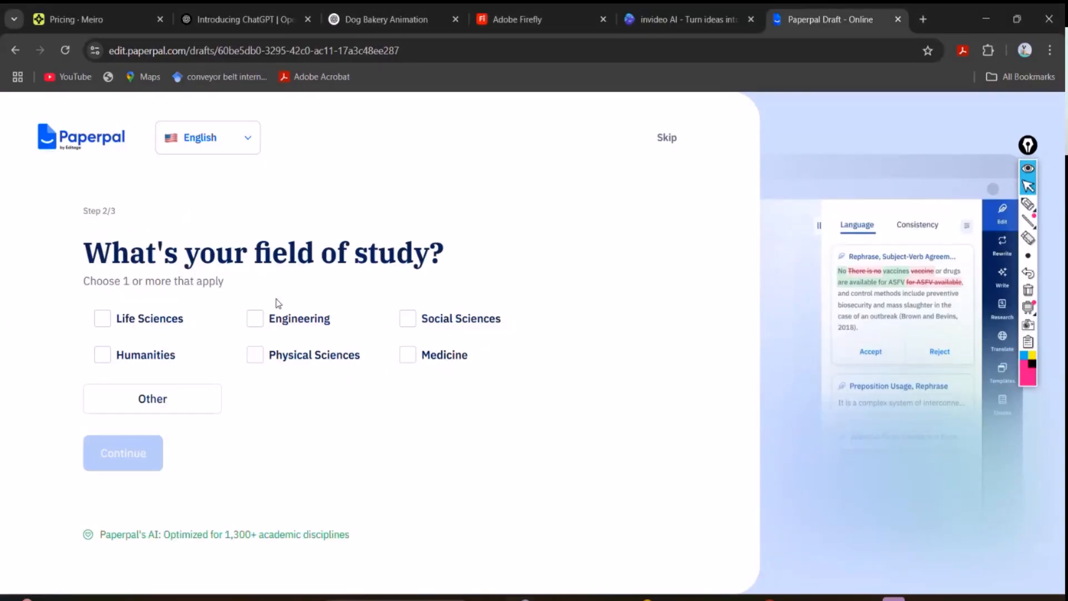
pyautogui.click(253, 318)
pyautogui.click(128, 463)
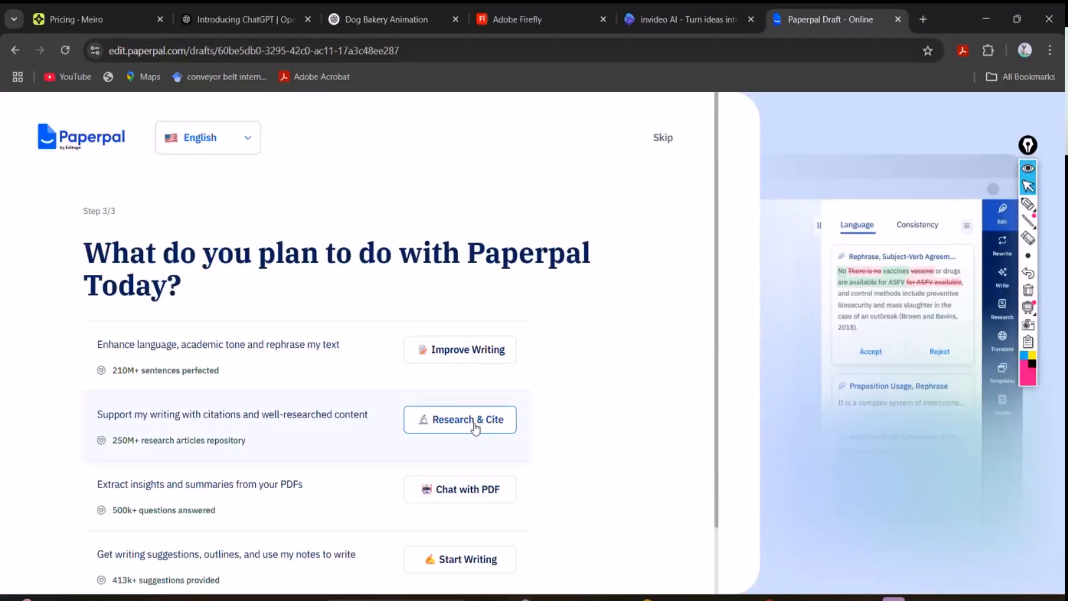
pyautogui.click(479, 563)
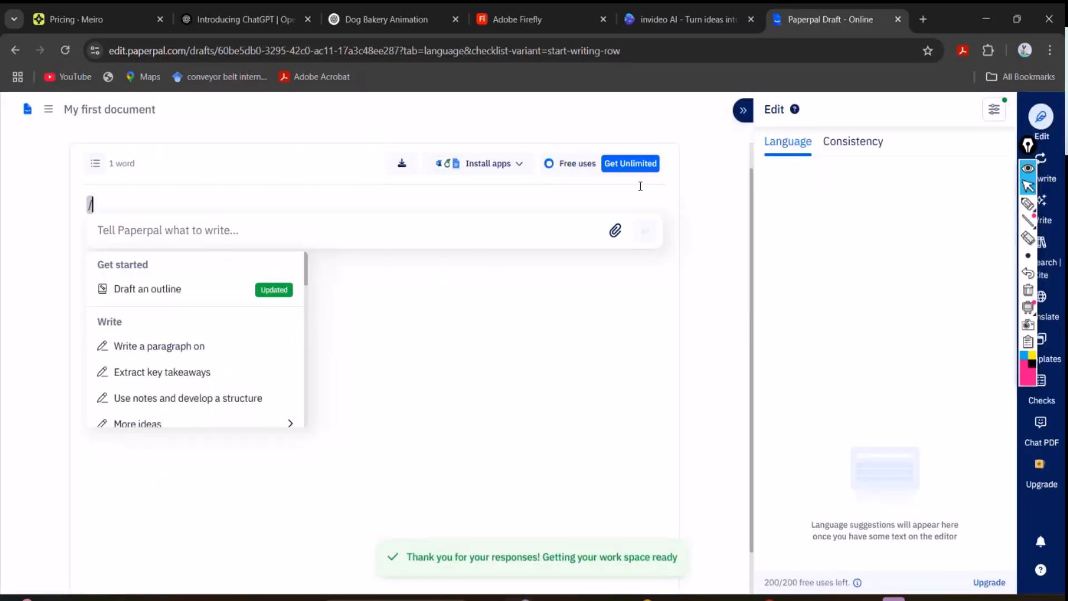
# Step: Move the floating annotation toolbar off Paperpal's sidebar and delete the slash from the document
pyautogui.moveTo(1027, 145)
pyautogui.mouseDown()
pyautogui.moveTo(642, 8)
pyautogui.moveTo(9, 55)
pyautogui.mouseUp()
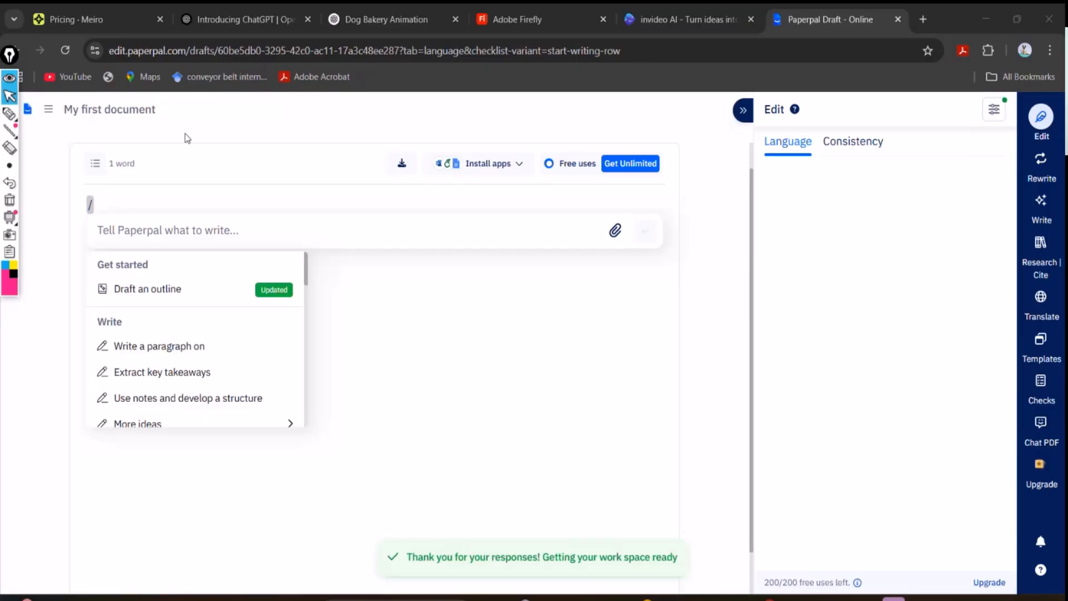
pyautogui.click(484, 392)
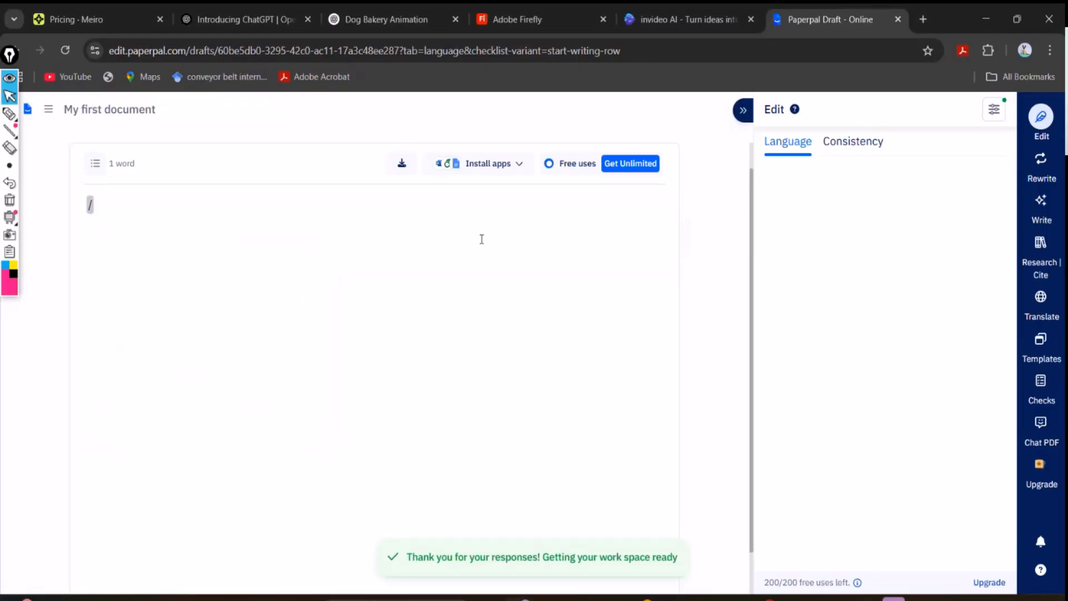
pyautogui.press('BackSpace')
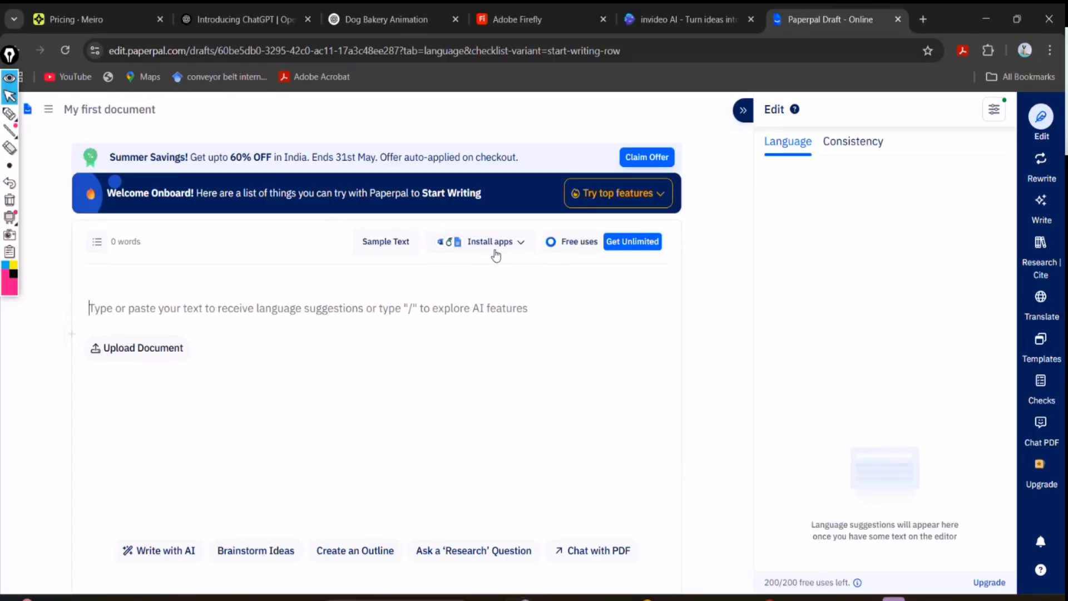
# Step: View the add-ins and extensions that can be installed for Paperpal, then close the list
pyautogui.click(517, 245)
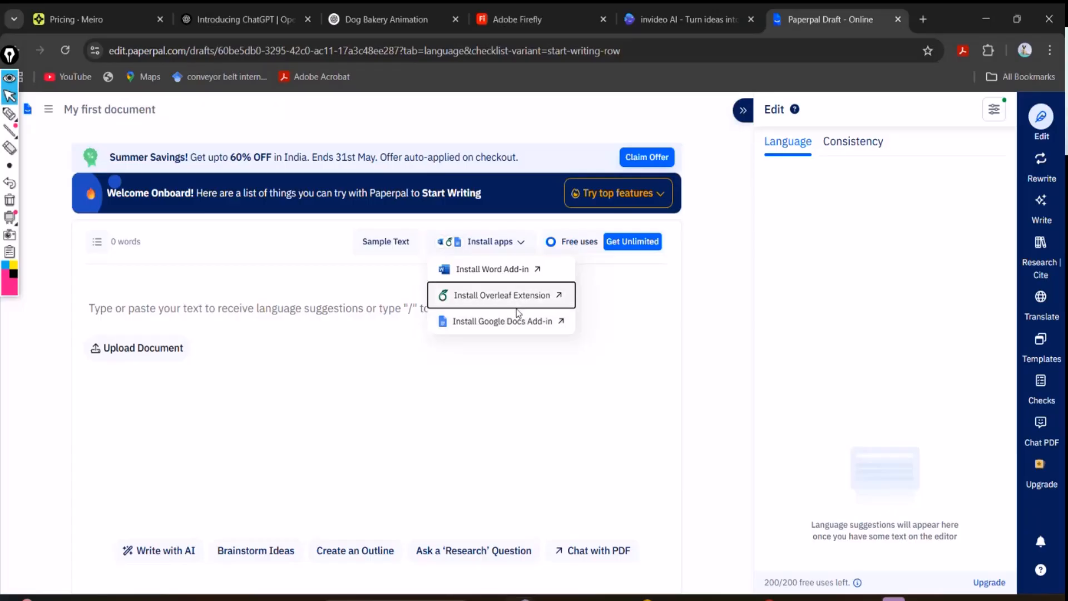
pyautogui.click(714, 295)
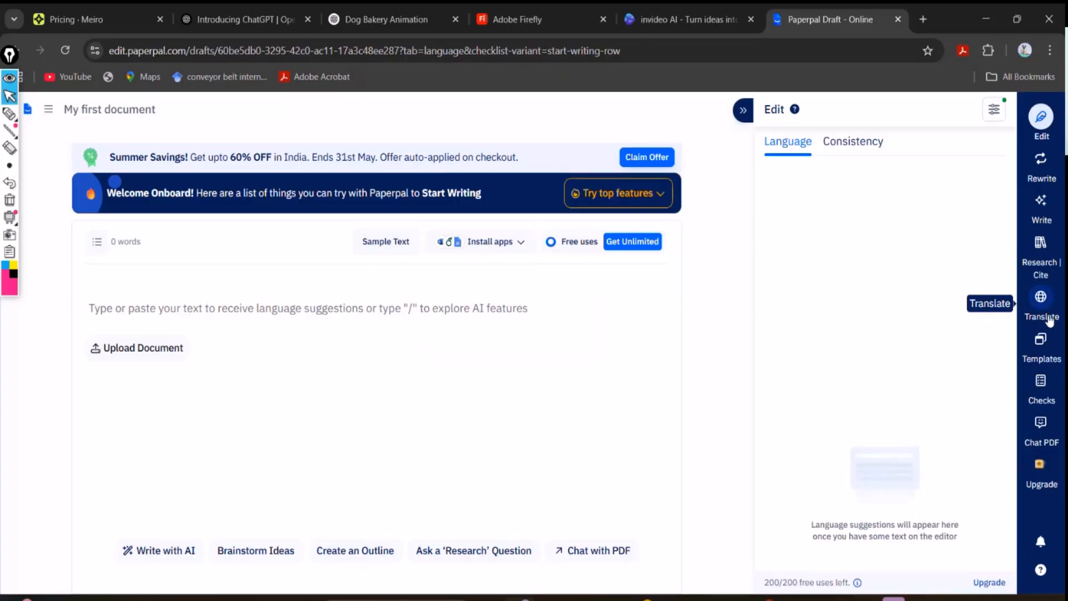
# Step: Start an outline from the Outlines template with Research Article as the type of writing
pyautogui.click(1040, 342)
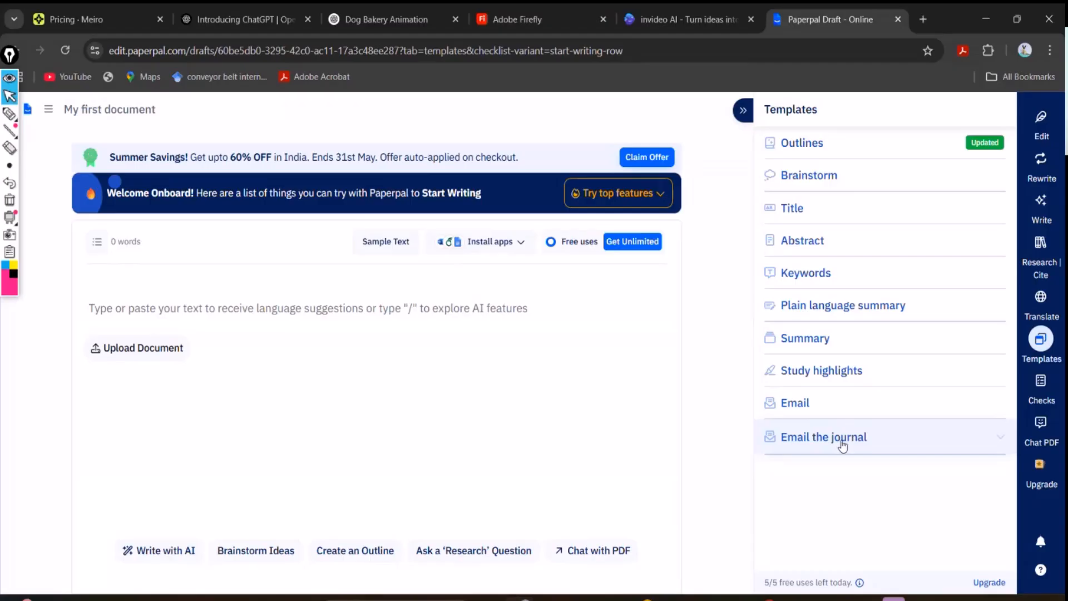
pyautogui.click(817, 152)
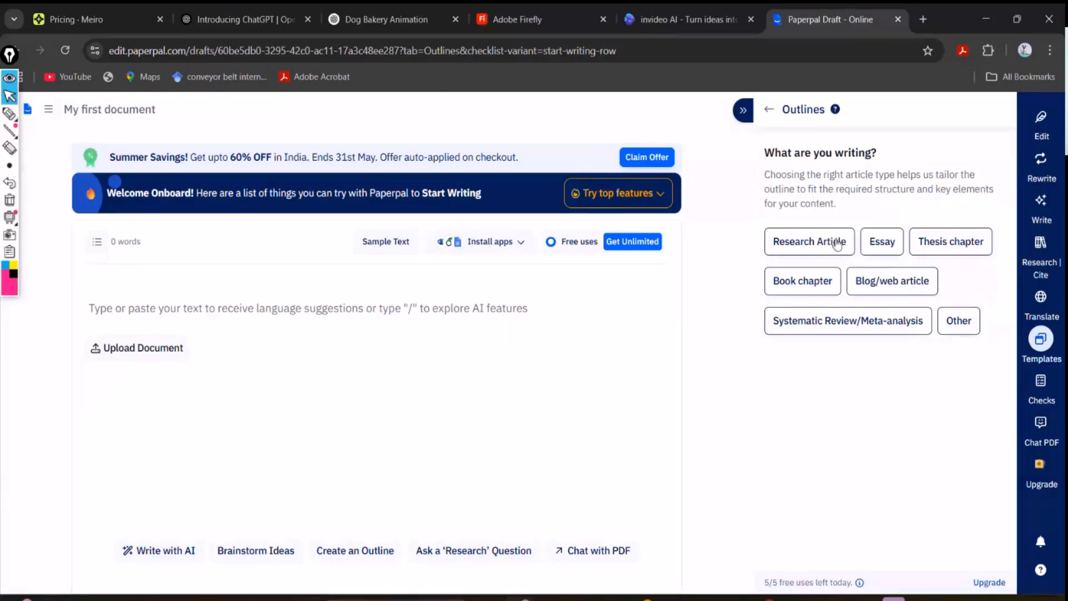
pyautogui.click(812, 243)
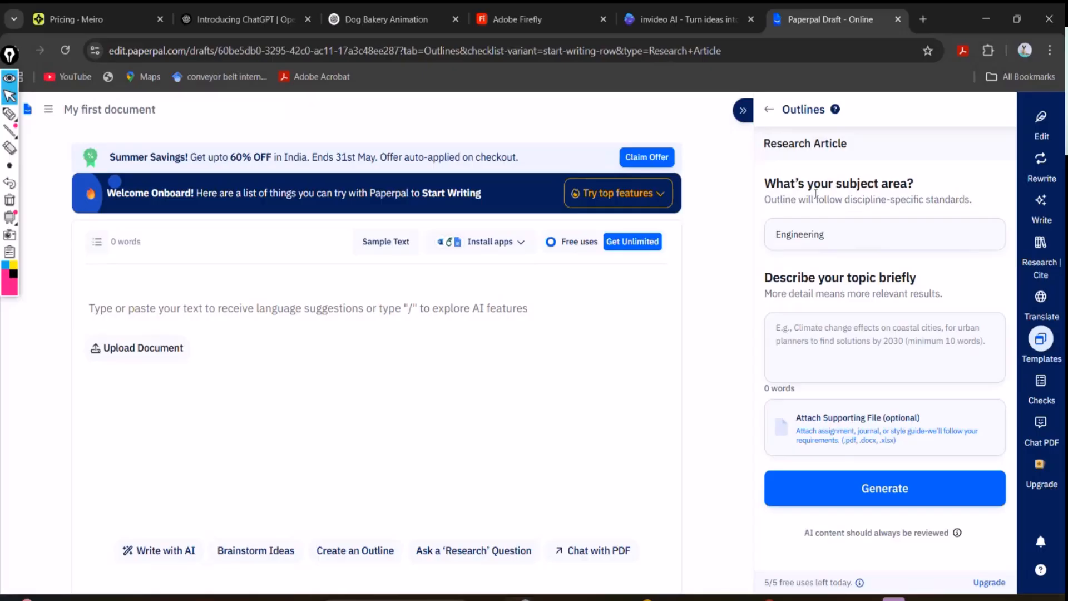
# Step: Replace the outline's subject area with "Internet of things"
pyautogui.doubleClick(785, 239)
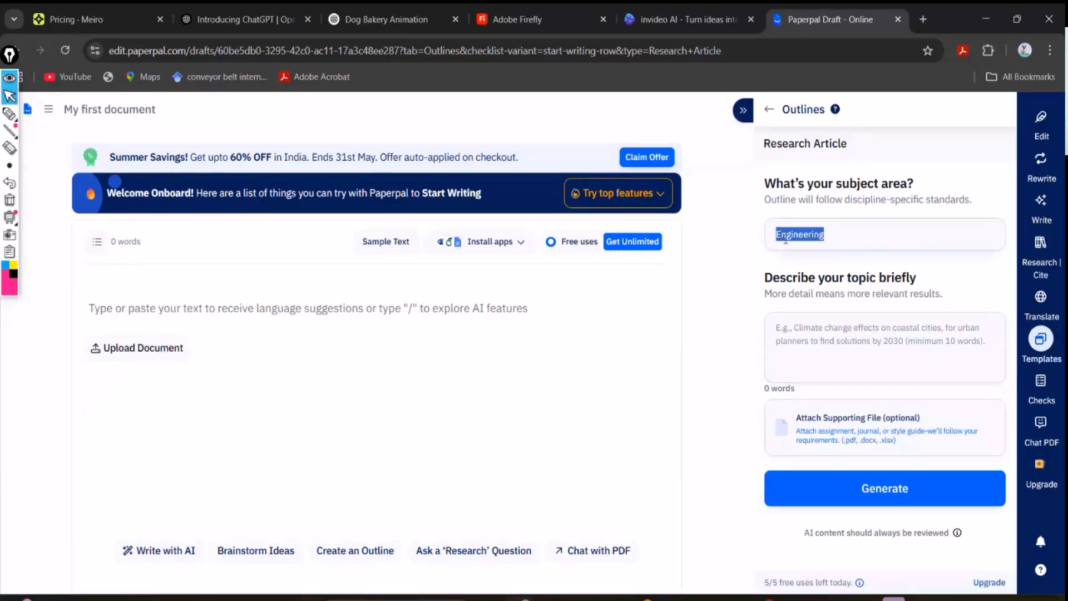
pyautogui.write('In')
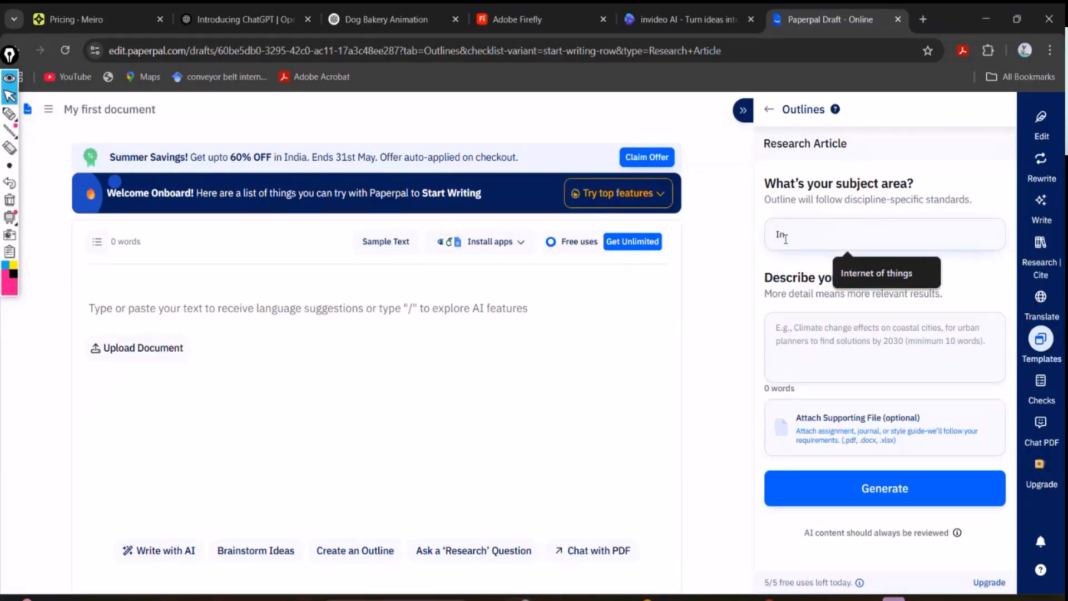
pyautogui.click(888, 270)
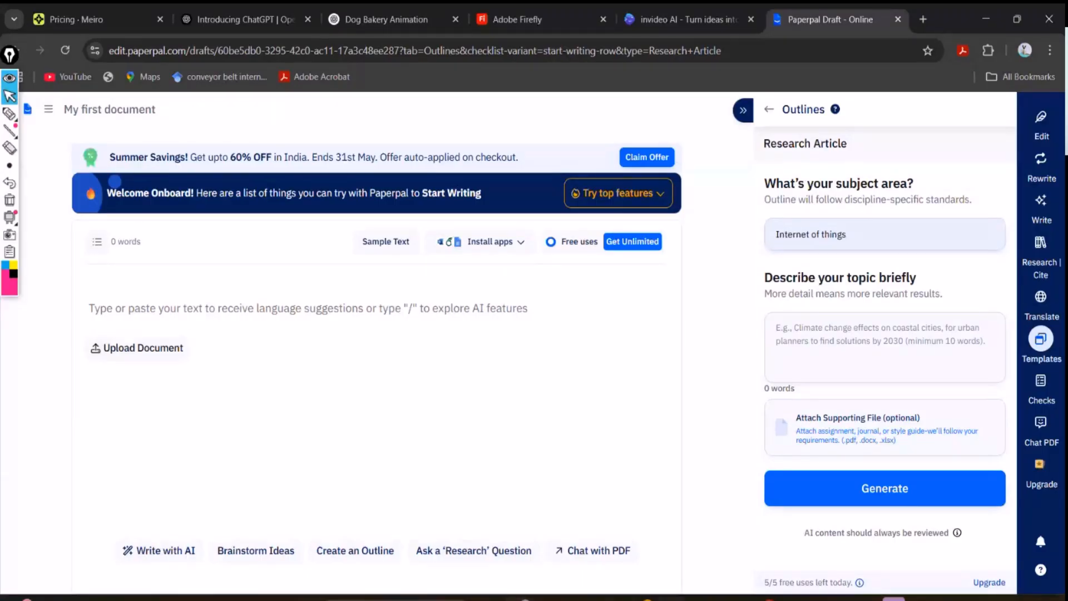
# Step: Open topic.docx from the Academic_Writing folder and copy the whole research description paragraph
pyautogui.click(662, 536)
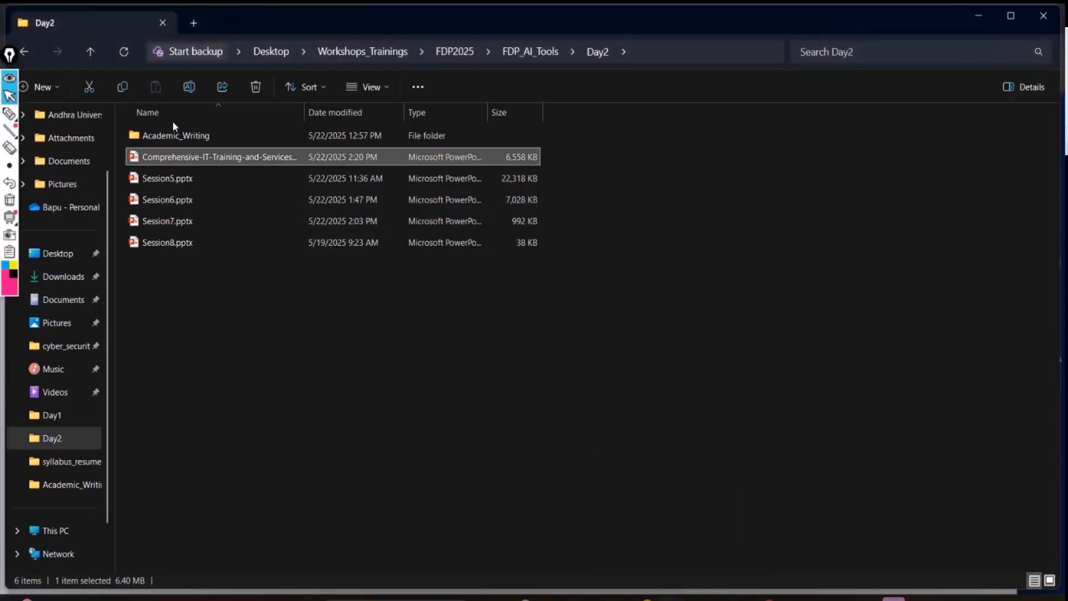
pyautogui.doubleClick(175, 134)
pyautogui.click(178, 140)
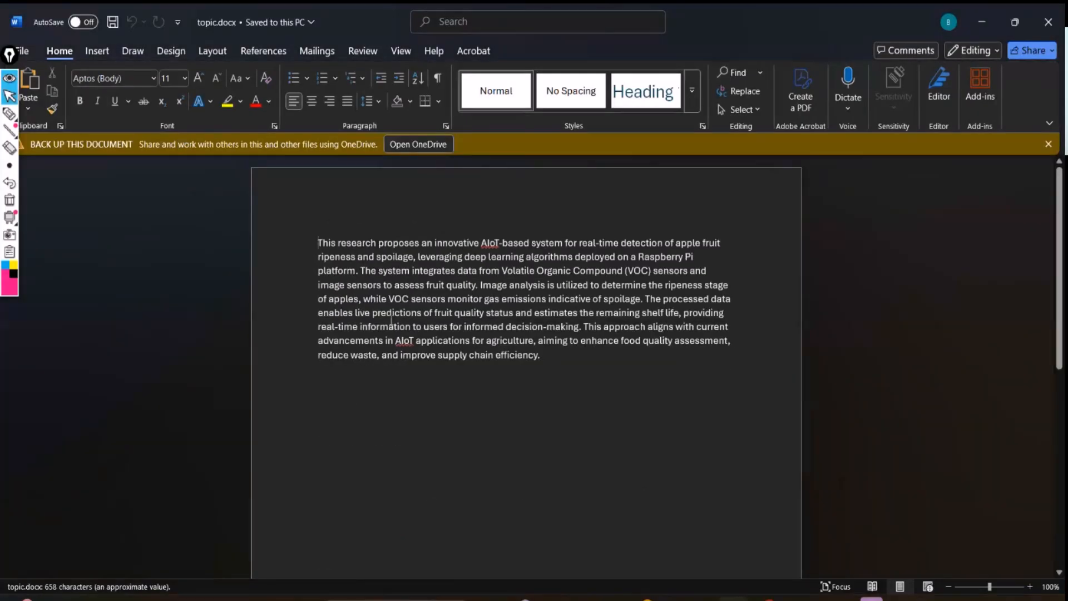
pyautogui.moveTo(615, 350); pyautogui.dragTo(462, 308)
pyautogui.hotkey('ctrl', 'c')
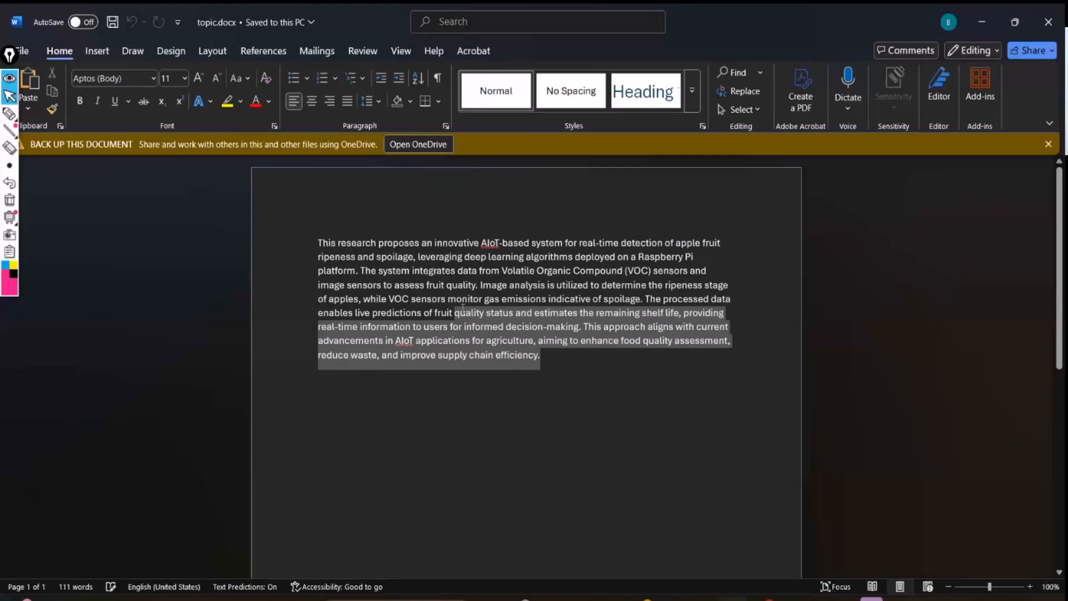
pyautogui.tripleClick(375, 274)
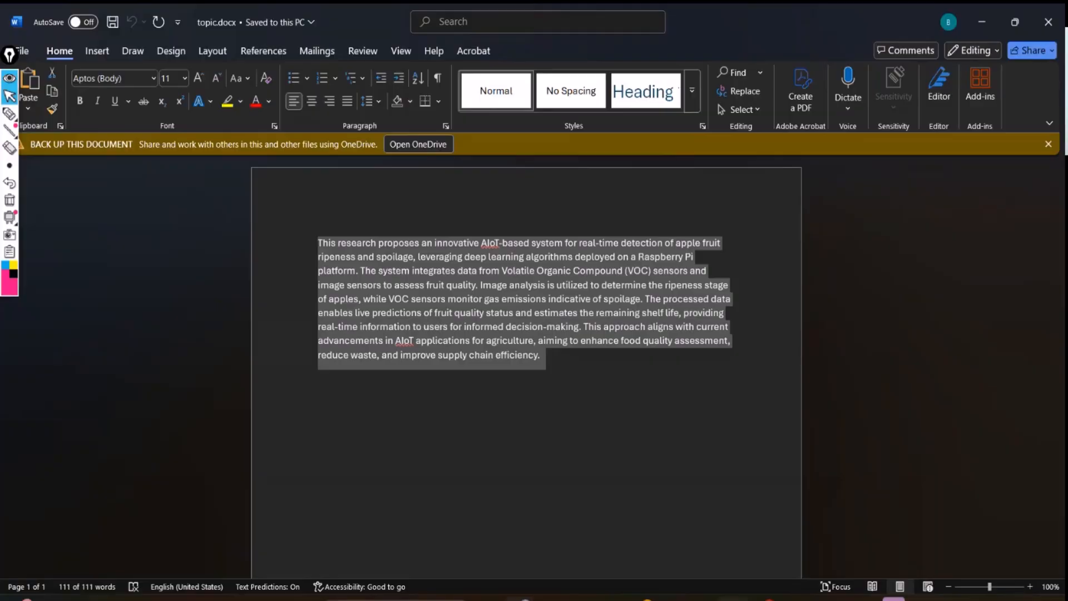
# Step: Switch back to Paperpal and paste the copied paragraph as the outline's topic description
pyautogui.hotkey('alt', 'Tab')
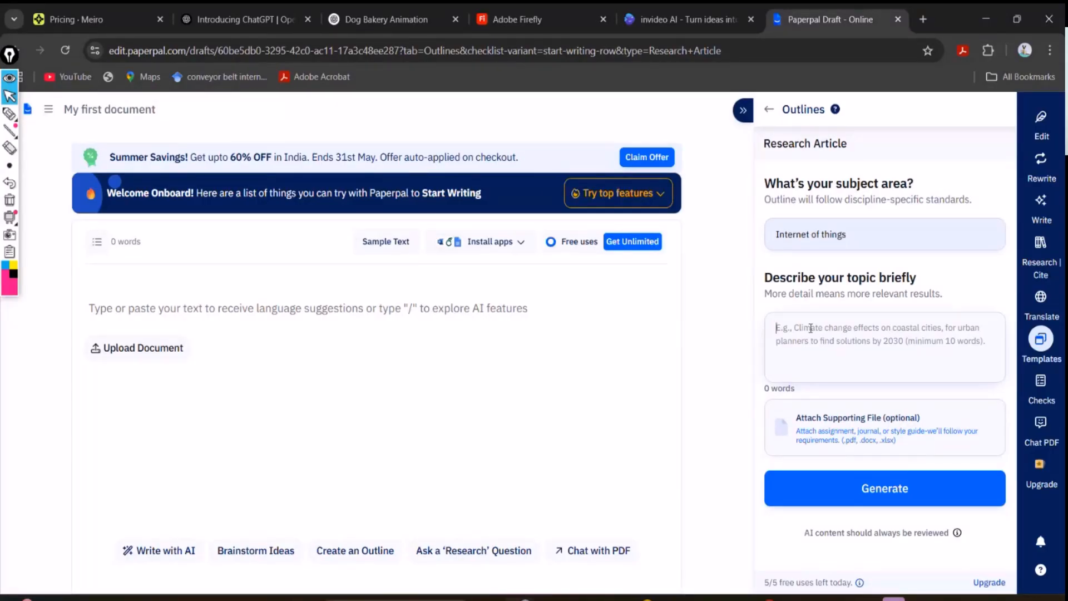
pyautogui.hotkey('ctrl', 'v')
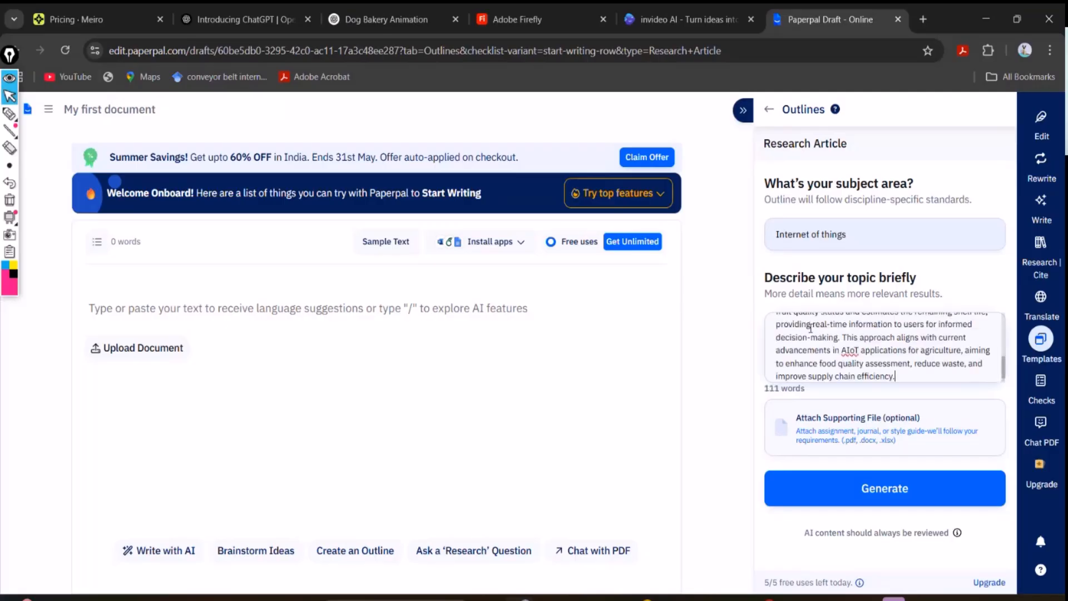
# Step: Replace the entire pasted topic description with "a"
pyautogui.click(789, 325)
pyautogui.hotkey('ctrl', 'a')
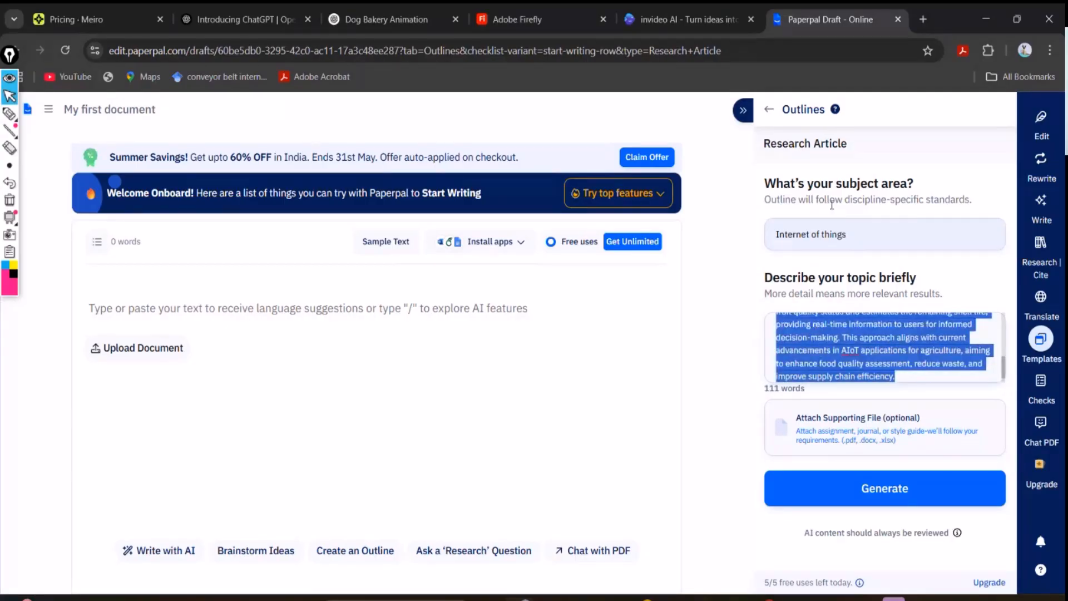
pyautogui.click(829, 234)
pyautogui.click(852, 325)
pyautogui.hotkey('ctrl', 'a')
pyautogui.doubleClick(796, 338)
pyautogui.hotkey('ctrl', 'a')
pyautogui.write('a')
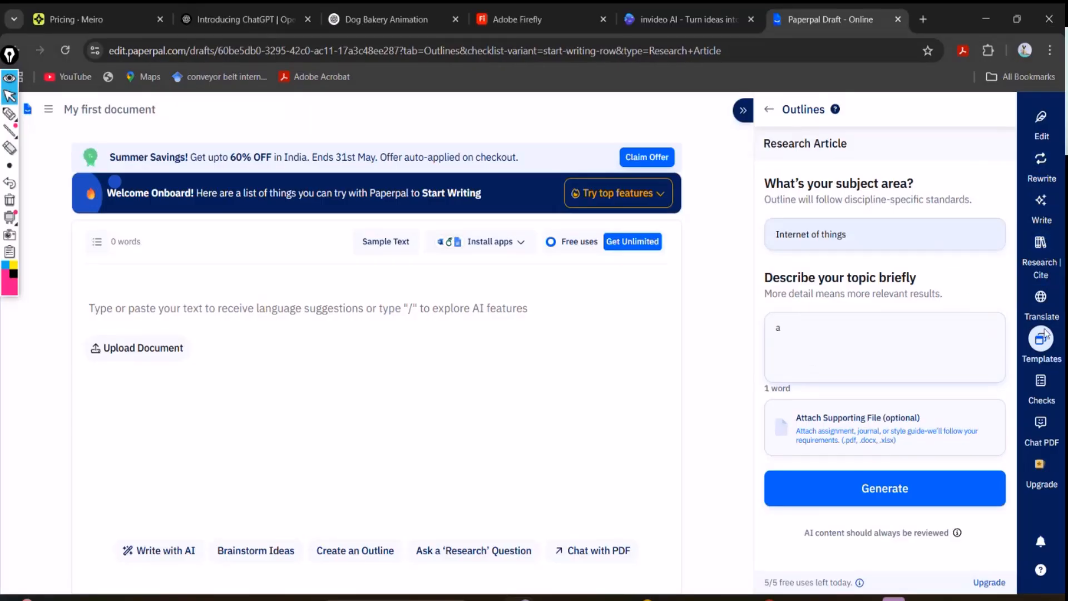
# Step: Return to the list of templates, reload the page and move the floating annotation toolbar clear of the browser's navigation controls
pyautogui.click(771, 111)
pyautogui.click(772, 113)
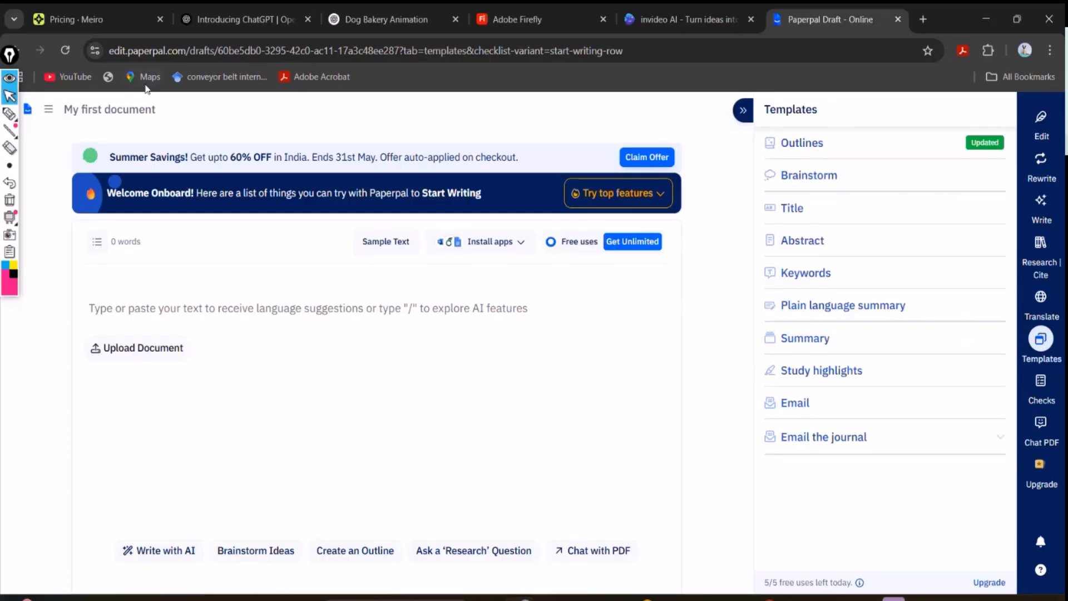
pyautogui.click(65, 50)
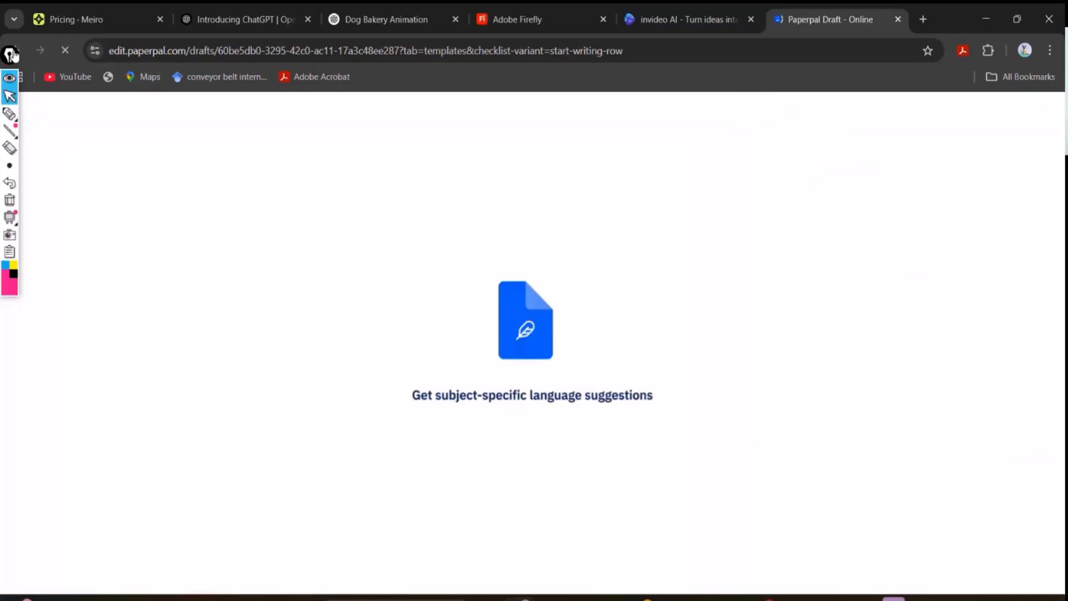
pyautogui.moveTo(9, 54)
pyautogui.mouseDown()
pyautogui.moveTo(102, 215)
pyautogui.moveTo(72, 136)
pyautogui.mouseUp()
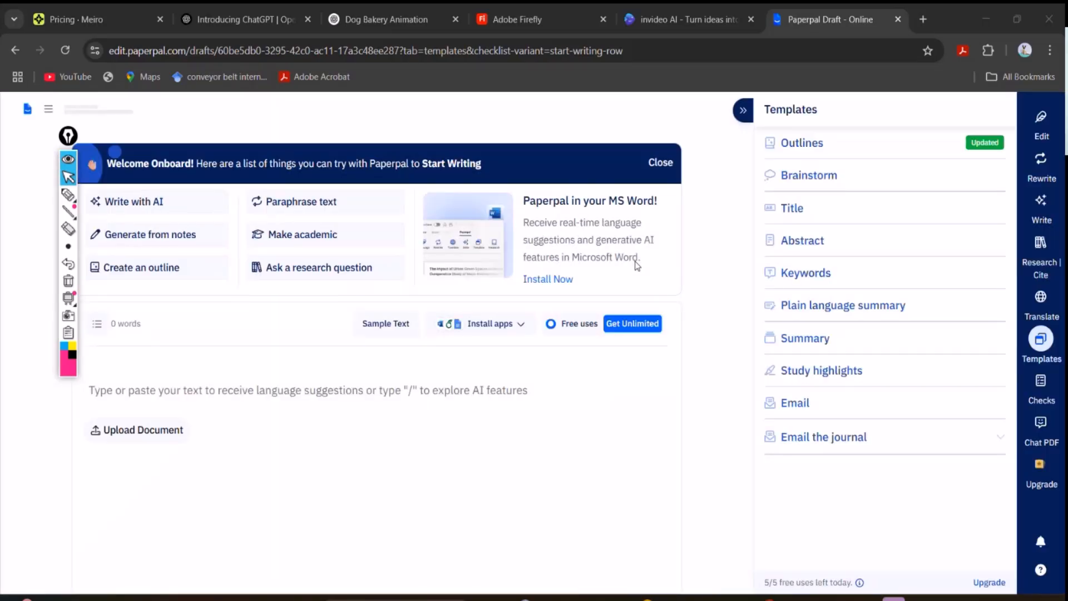
# Step: Start a new Research Article outline from the Outlines template with "Internet of things" as its subject area
pyautogui.click(801, 143)
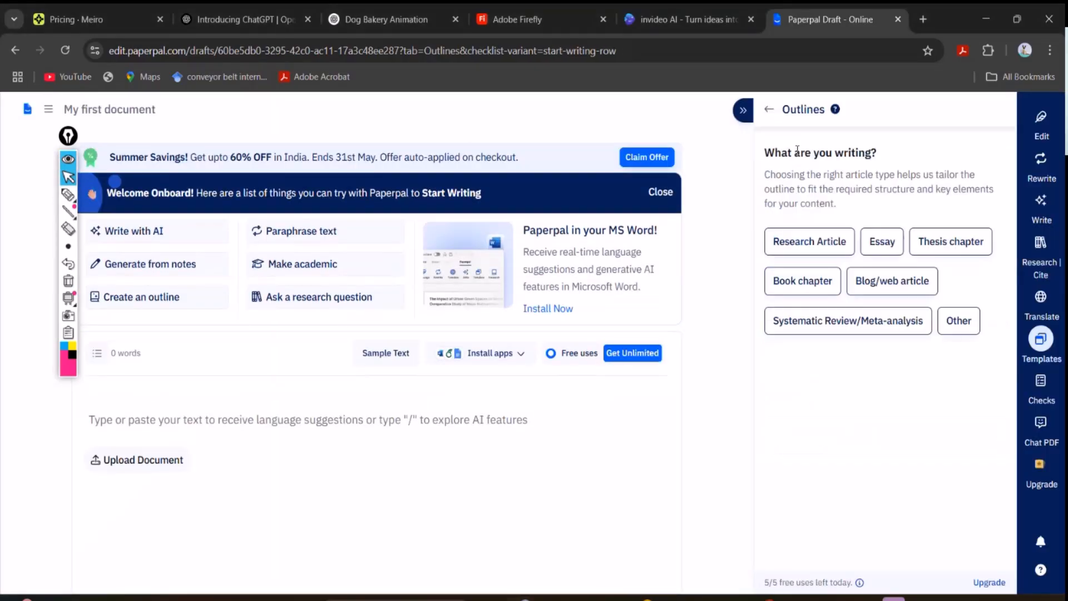
pyautogui.click(788, 254)
pyautogui.doubleClick(823, 230)
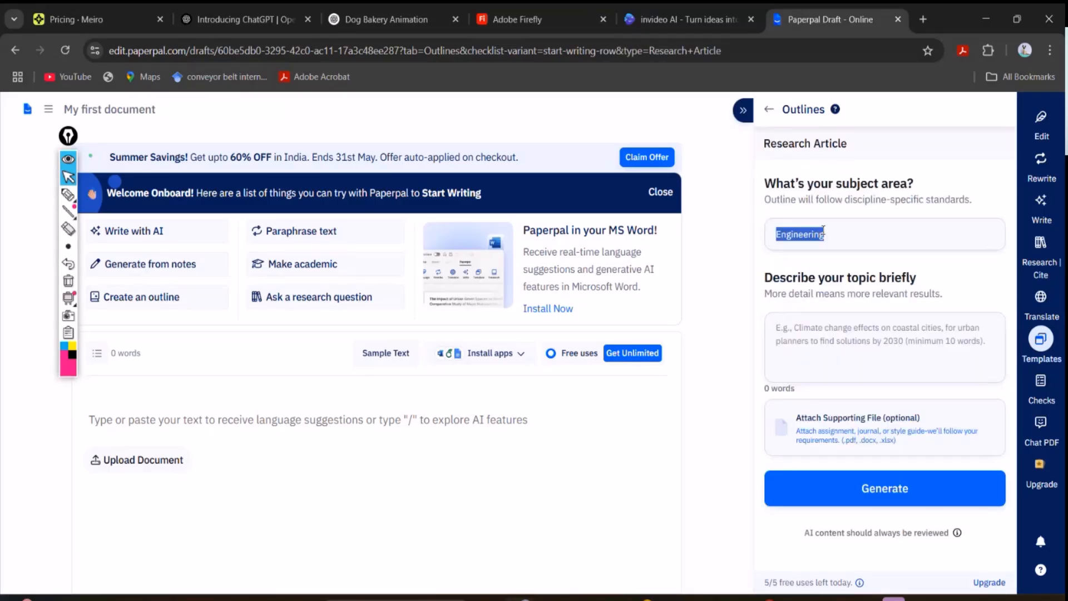
pyautogui.write('Inter')
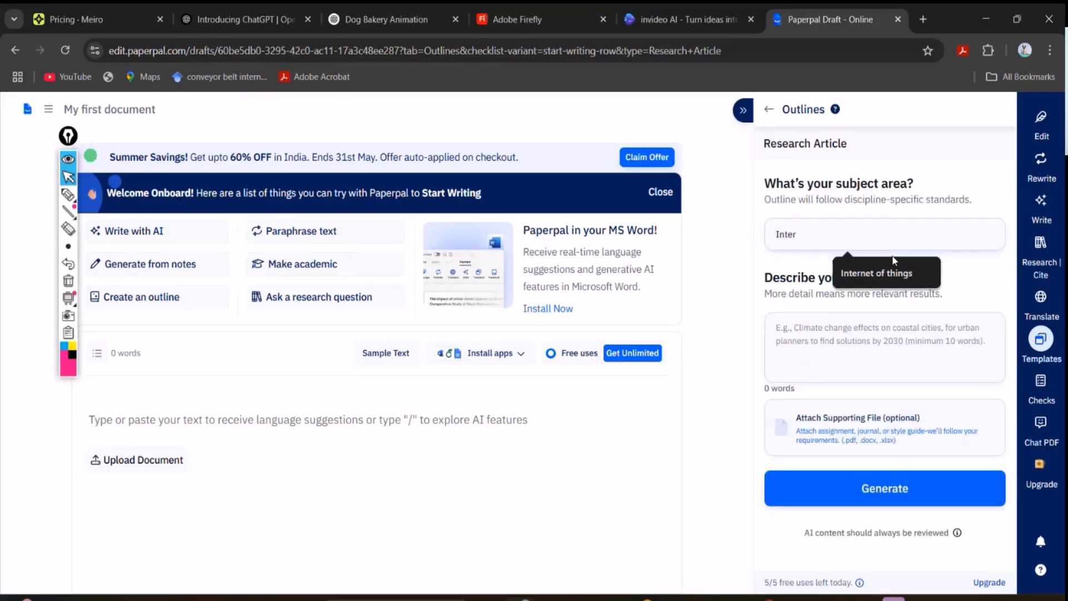
pyautogui.click(892, 272)
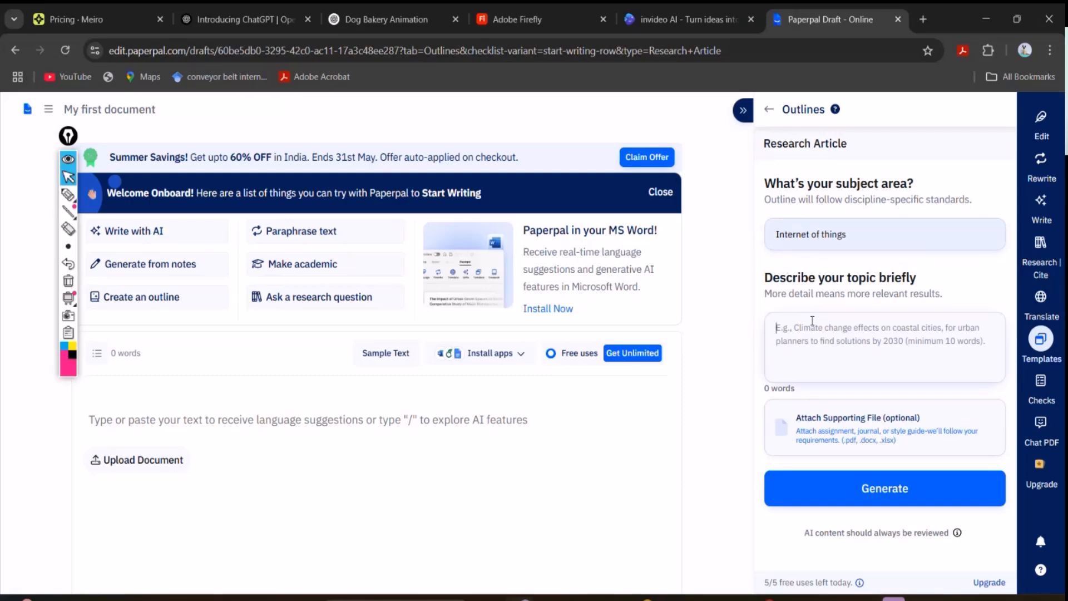
# Step: Paste the copied apple ripeness research paragraph as the topic description and generate the outline
pyautogui.hotkey('ctrl', 'v')
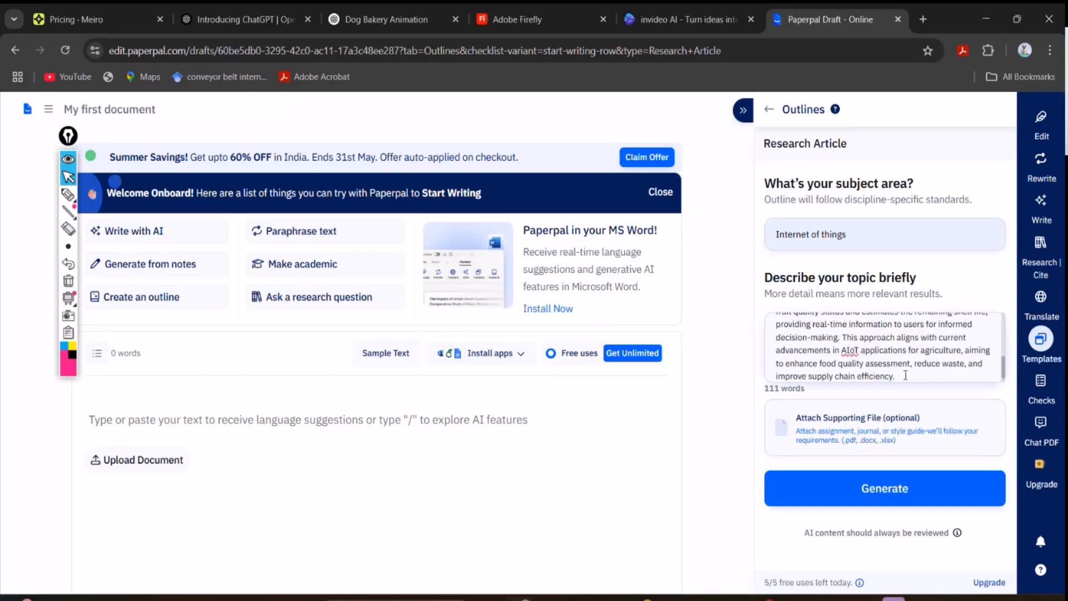
pyautogui.scroll(3, 905, 377)
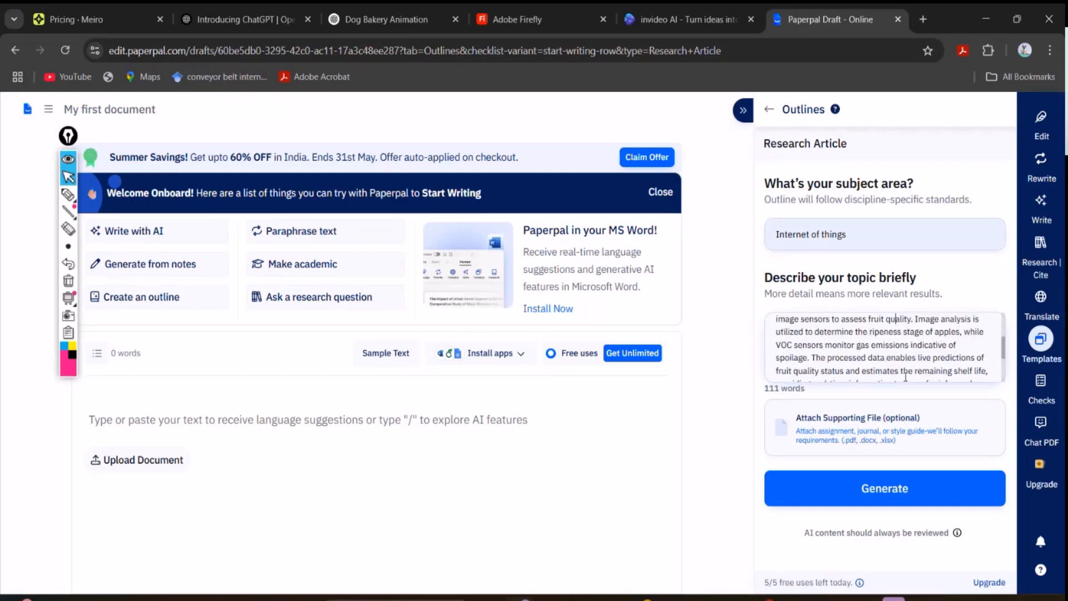
pyautogui.scroll(-4, 904, 377)
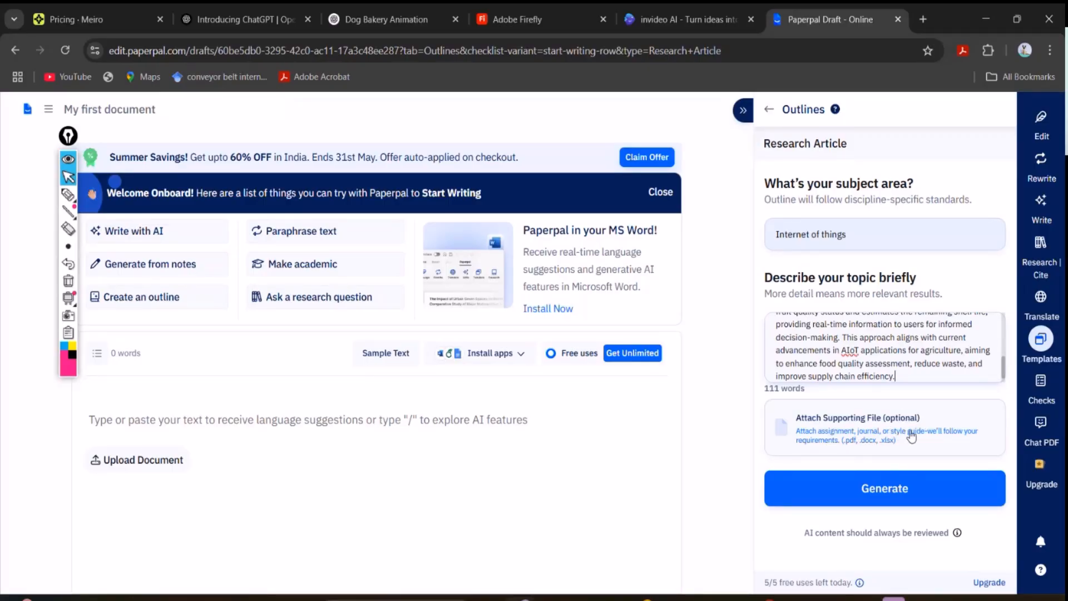
pyautogui.click(892, 493)
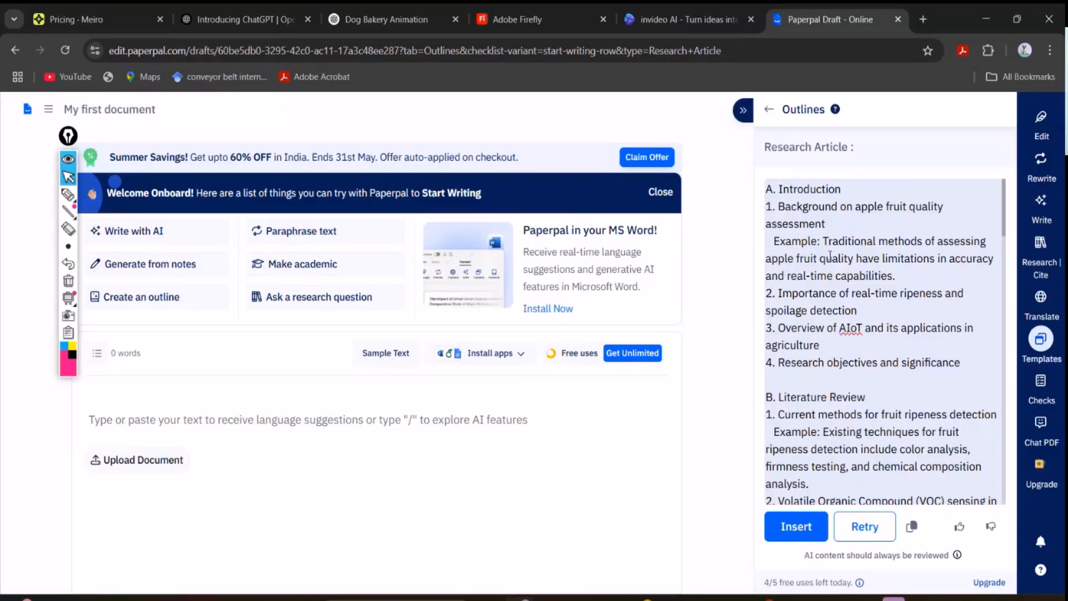
# Step: Read through the generated research article outline from the introduction to the conclusion, then return to its beginning
pyautogui.press('Down')
pyautogui.press('Down')
pyautogui.press('Down')
pyautogui.press('Down')
pyautogui.press('Down')
pyautogui.press('Down')
pyautogui.press('Down')
pyautogui.press('Down')
pyautogui.press('Down')
pyautogui.press('Down')
pyautogui.press('Down')
pyautogui.press('Down')
pyautogui.press('Down')
pyautogui.press('Down')
pyautogui.press('Down')
pyautogui.press('Down')
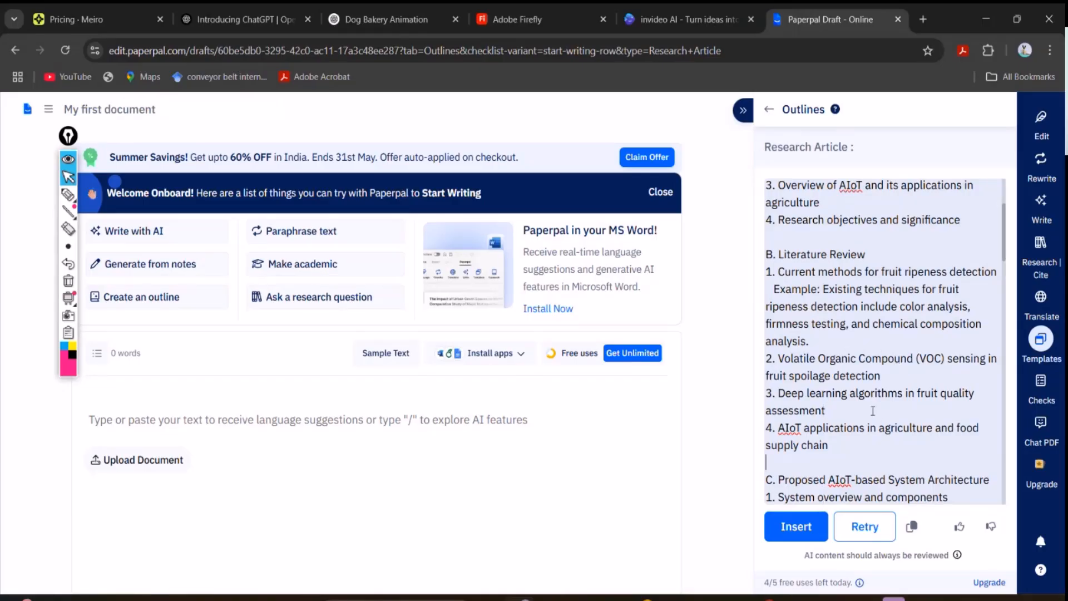
pyautogui.scroll(-3, 872, 410)
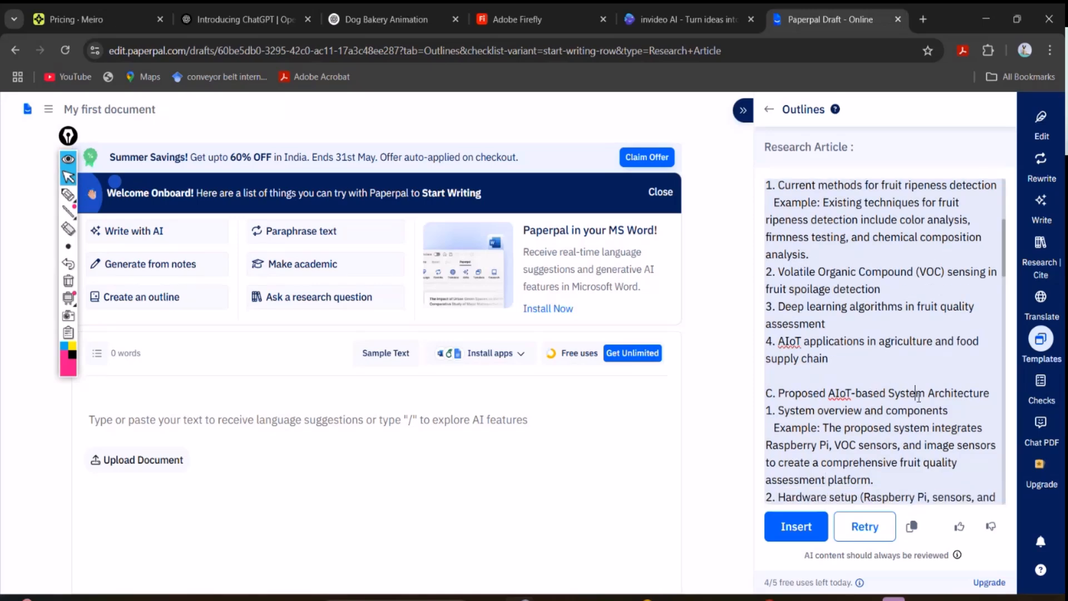
pyautogui.scroll(-3, 918, 398)
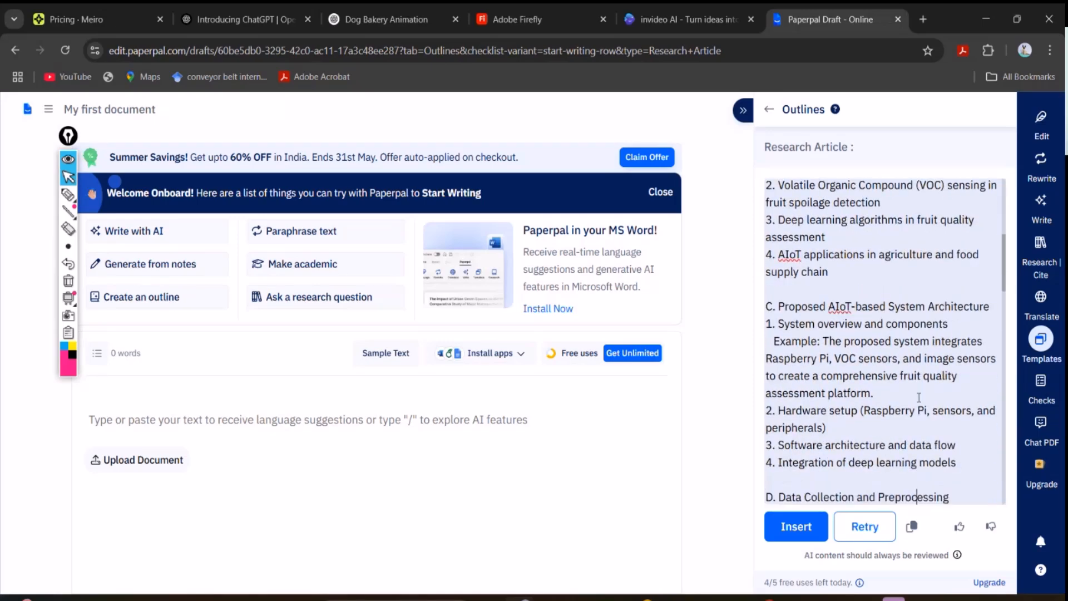
pyautogui.scroll(-3, 919, 397)
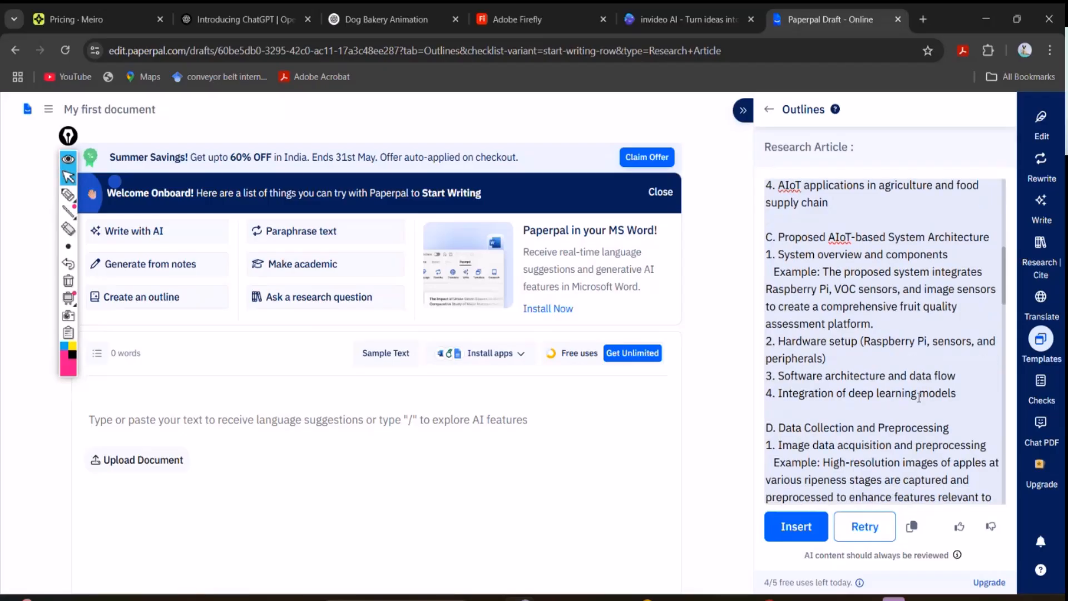
pyautogui.scroll(-3, 918, 397)
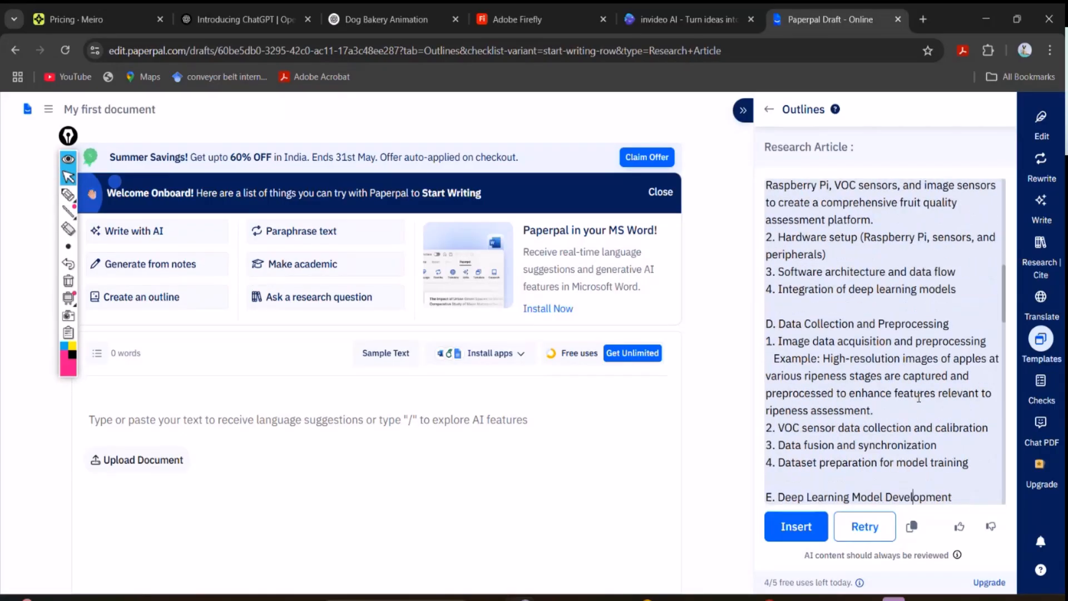
pyautogui.scroll(-3, 918, 397)
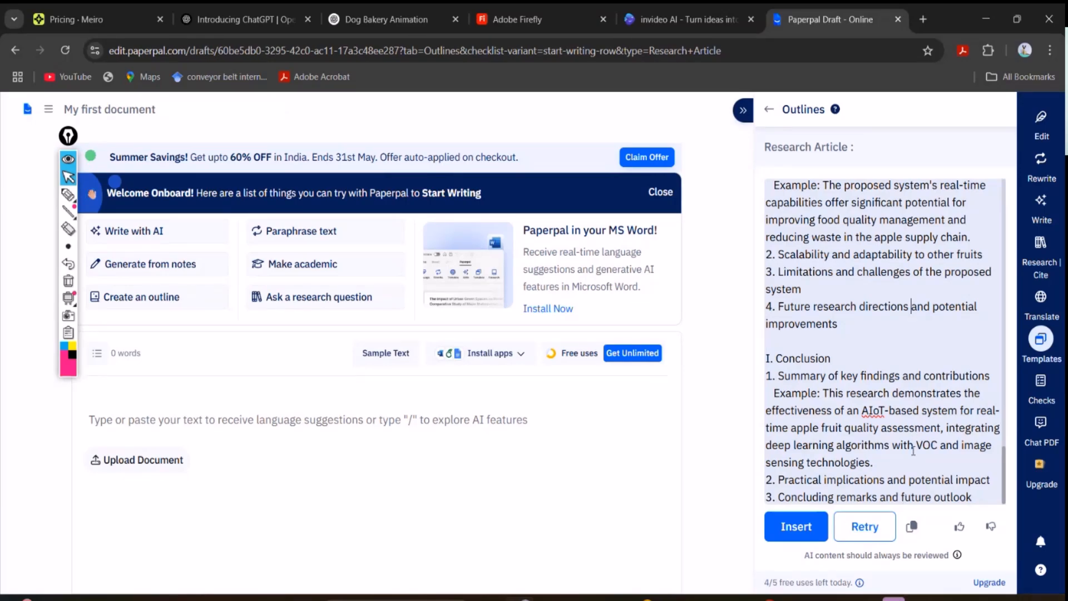
pyautogui.scroll(10, 912, 451)
pyautogui.scroll(10, 913, 451)
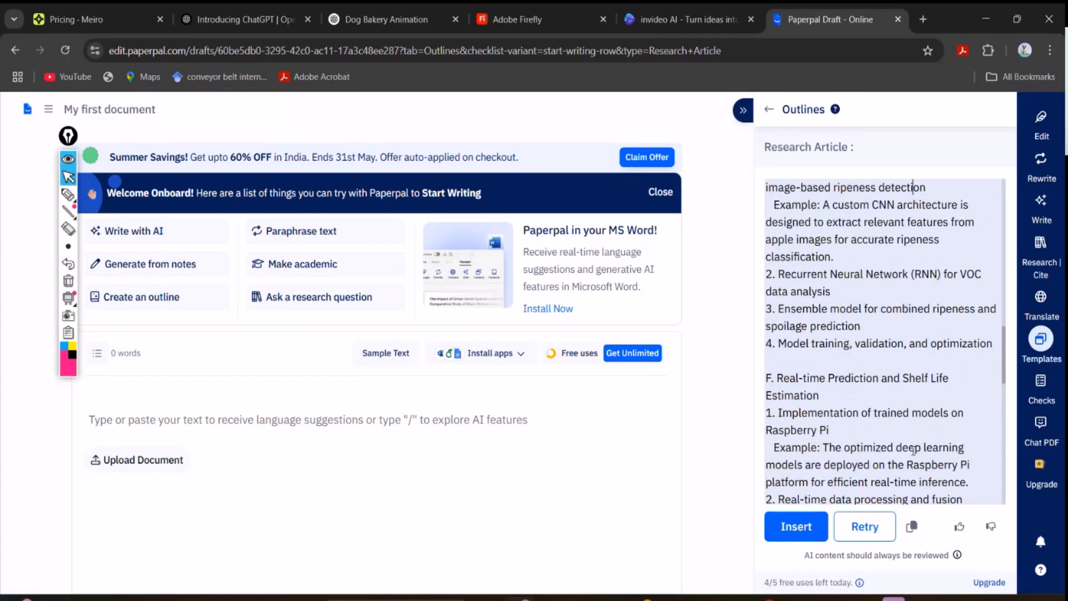
pyautogui.scroll(10, 913, 451)
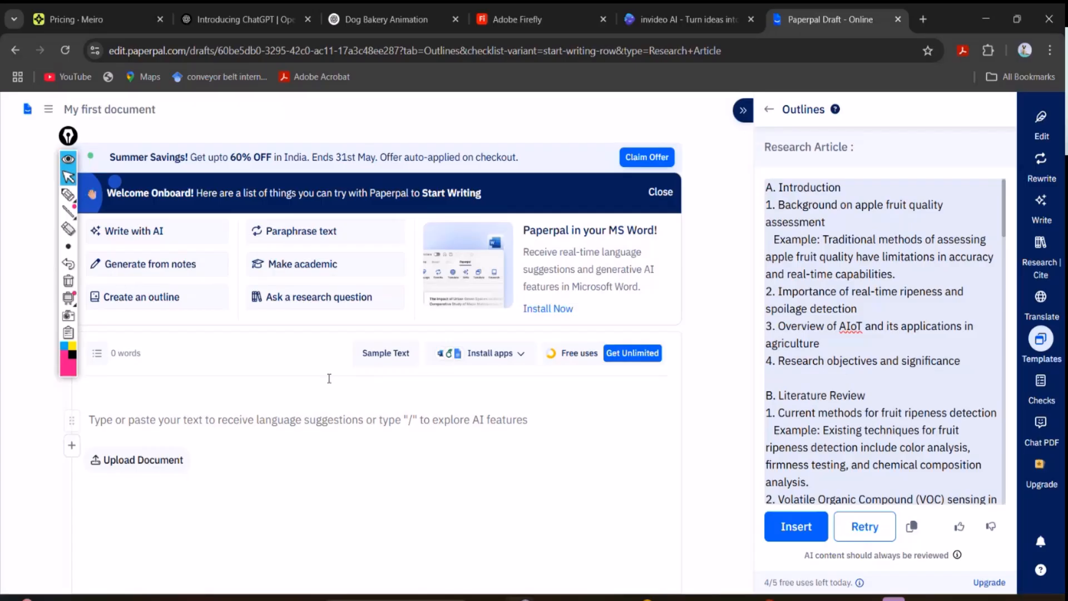
# Step: Close the expanded Welcome Onboard panel and insert the generated outline into the document
pyautogui.click(661, 192)
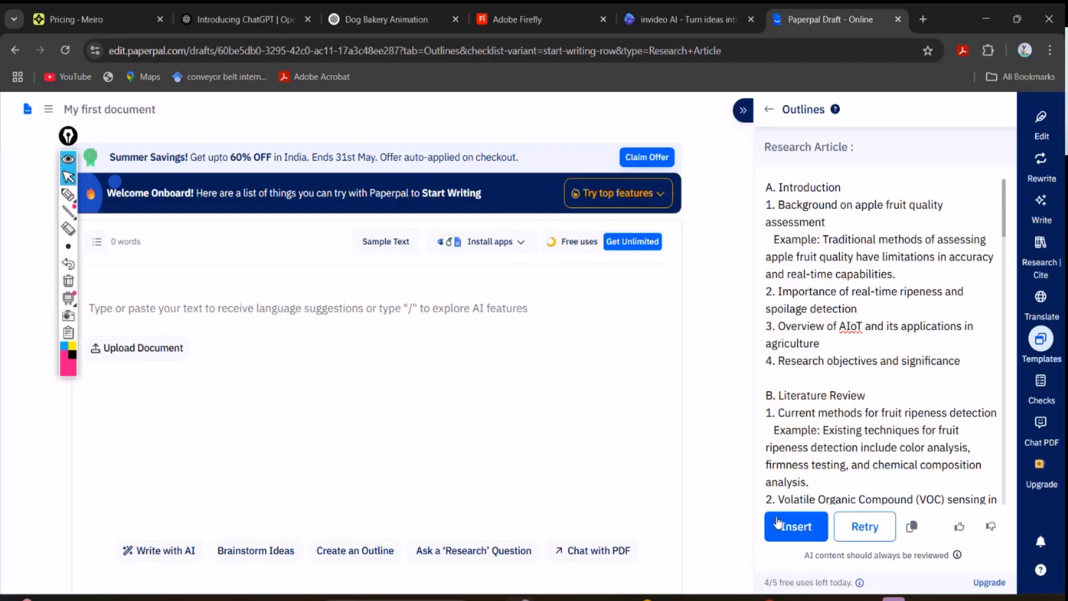
pyautogui.click(793, 531)
pyautogui.click(362, 407)
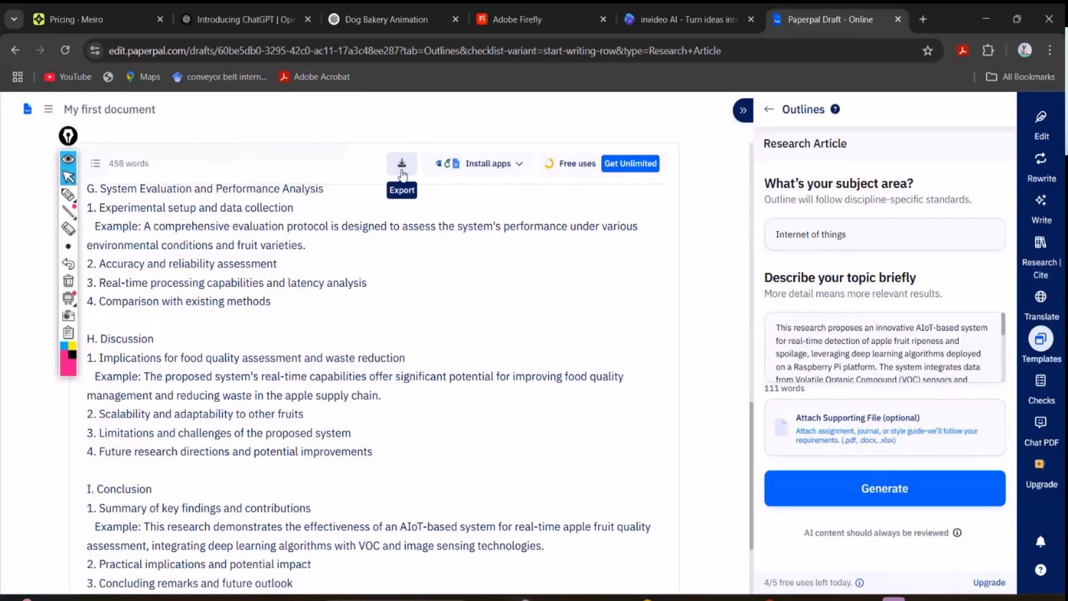
# Step: Review the inserted outline from its conclusion back to the introduction, and view the formatting options for the whole selected text
pyautogui.click(343, 319)
pyautogui.scroll(6, 311, 309)
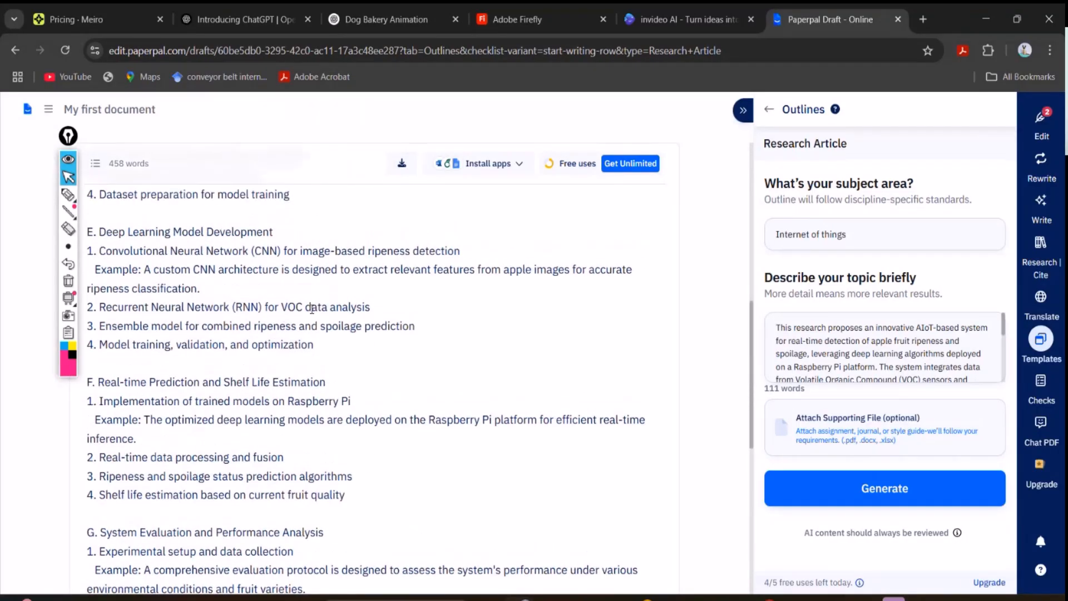
pyautogui.scroll(2, 311, 309)
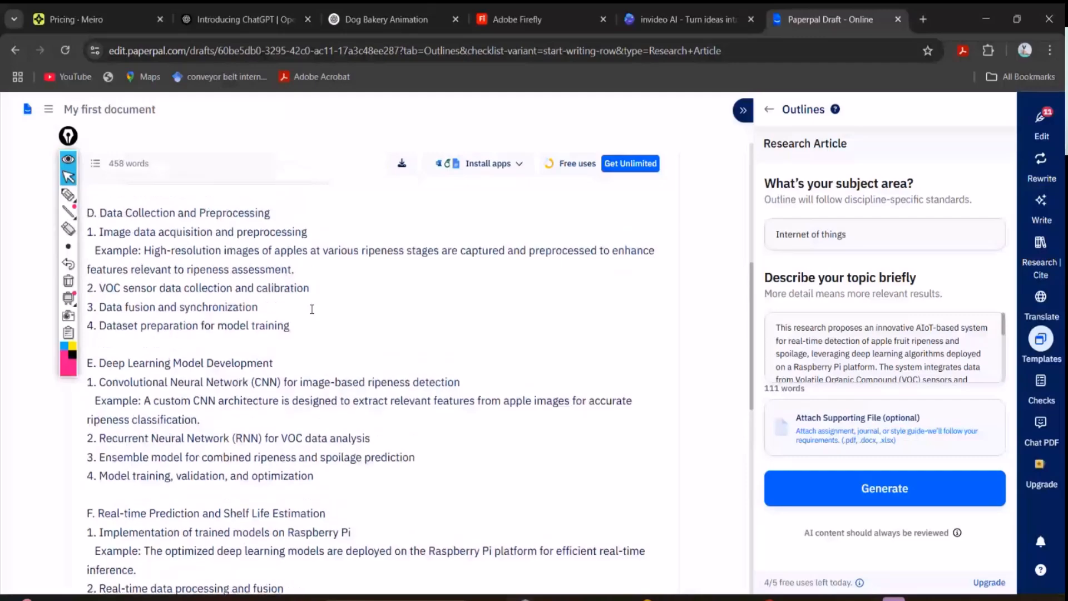
pyautogui.scroll(5, 312, 309)
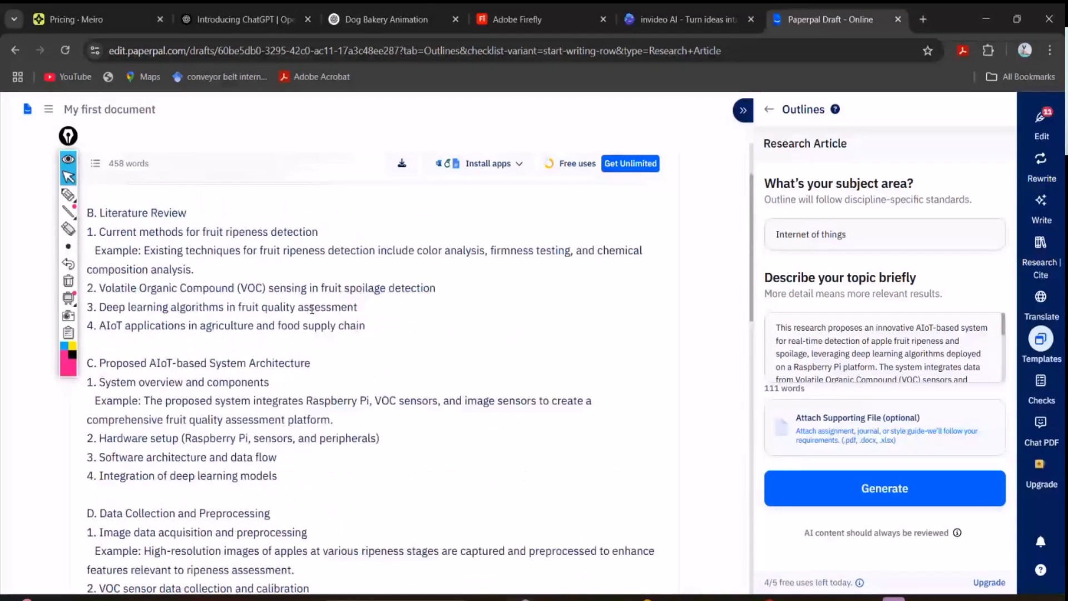
pyautogui.scroll(1, 311, 310)
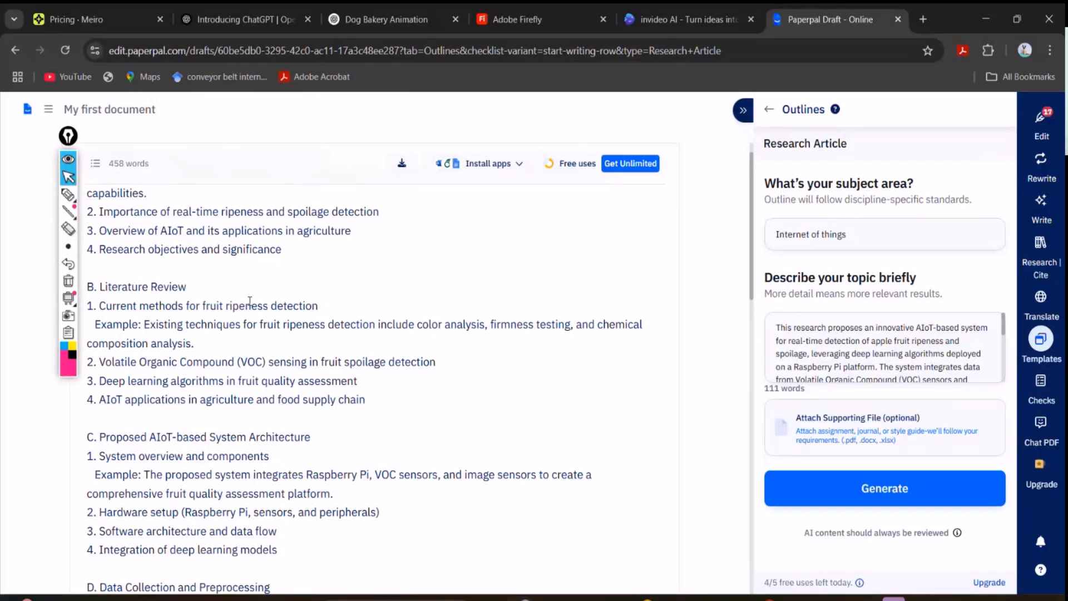
pyautogui.hotkey('ctrl', 'a')
pyautogui.scroll(1, 220, 333)
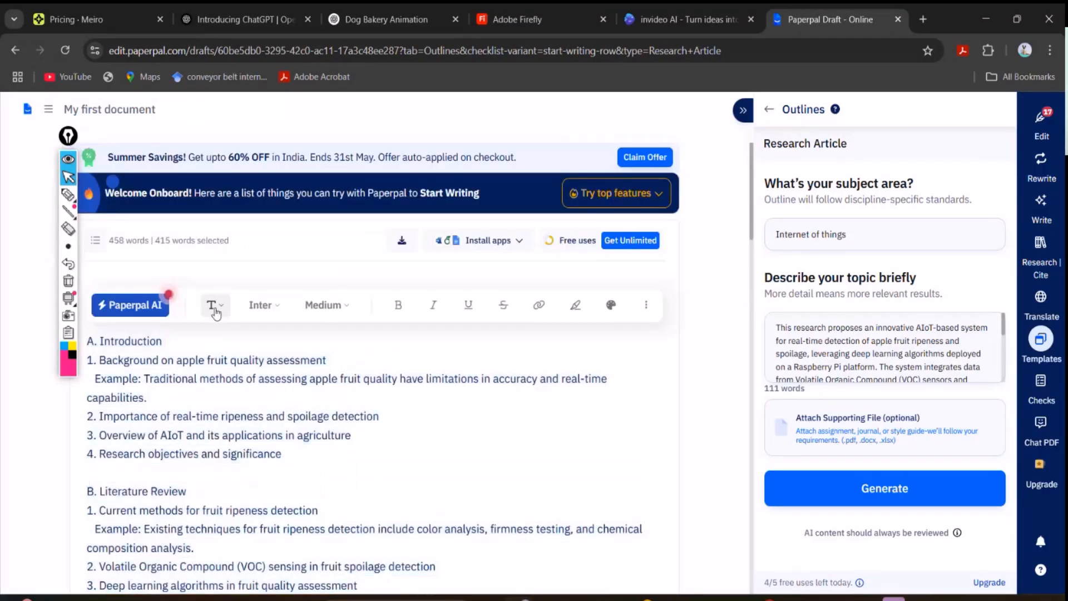
pyautogui.click(225, 378)
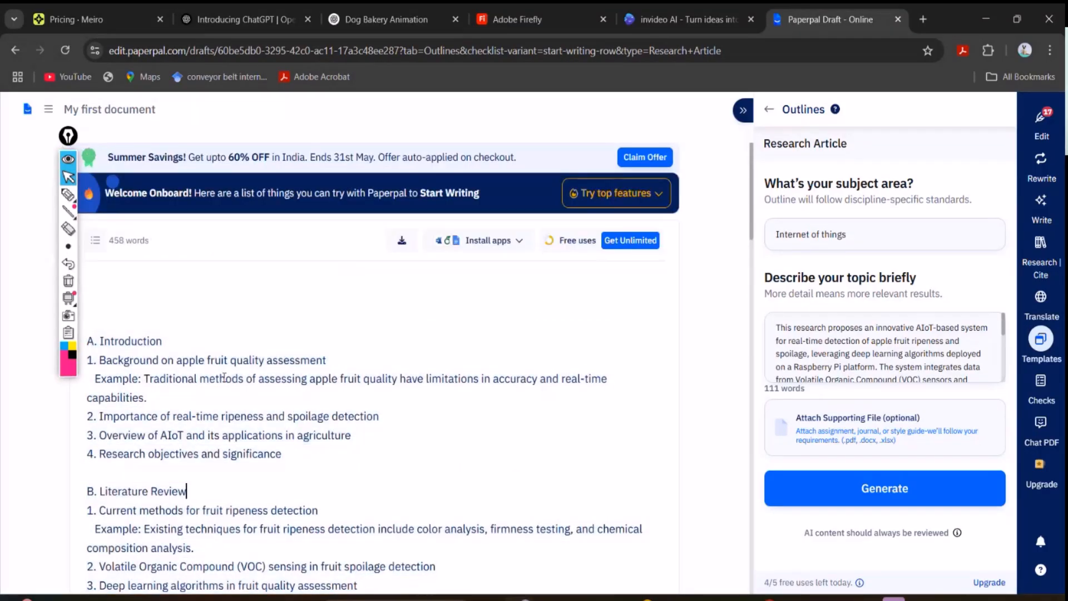
# Step: Select the Literature Review item "Current methods for fruit ripeness detection" with its example, and open the Research and Cite assistant
pyautogui.click(224, 585)
pyautogui.moveTo(99, 510); pyautogui.dragTo(199, 547)
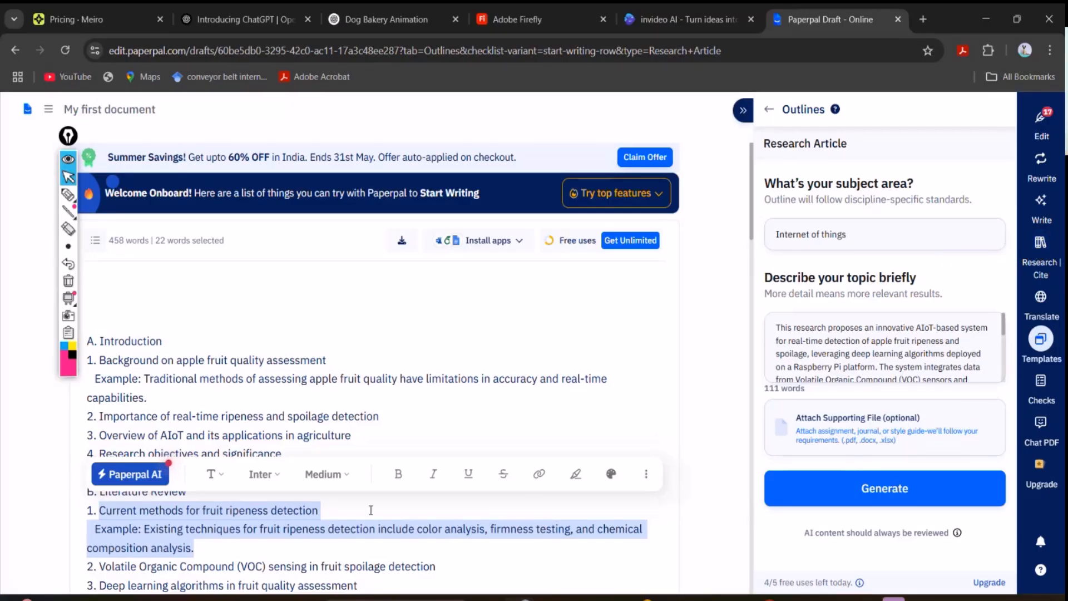
pyautogui.click(1039, 253)
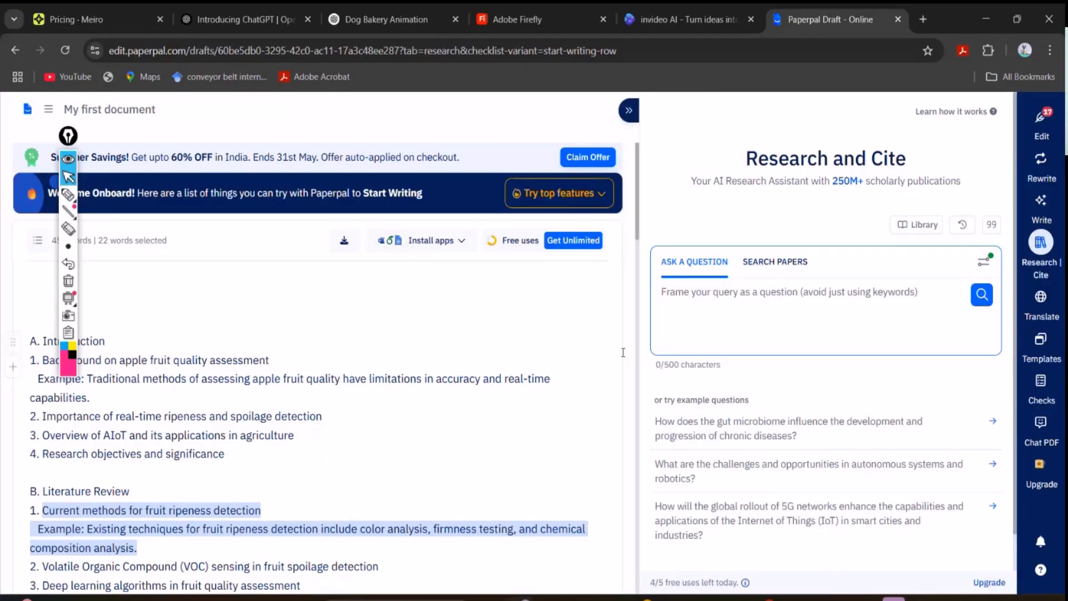
pyautogui.click(673, 314)
pyautogui.hotkey('ctrl', 'v')
pyautogui.hotkey('ctrl', 'a')
pyautogui.press('BackSpace')
# Step: Copy the "Current methods for fruit ripeness detection" item with its example, paste it in quotation marks as the research question, and submit it
pyautogui.moveTo(42, 511); pyautogui.dragTo(151, 555)
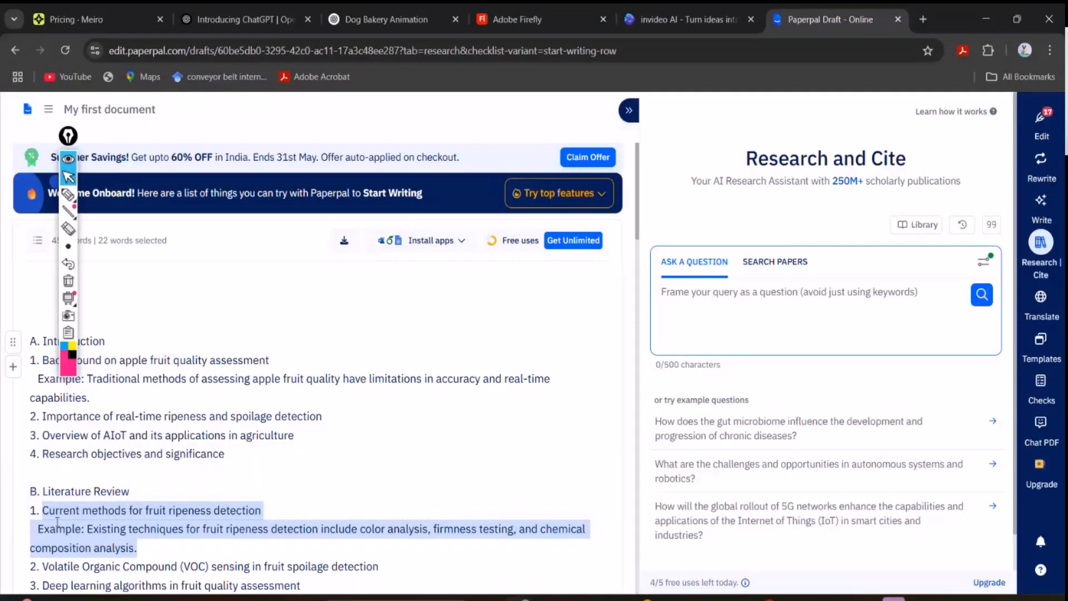
pyautogui.moveTo(42, 510); pyautogui.dragTo(144, 552)
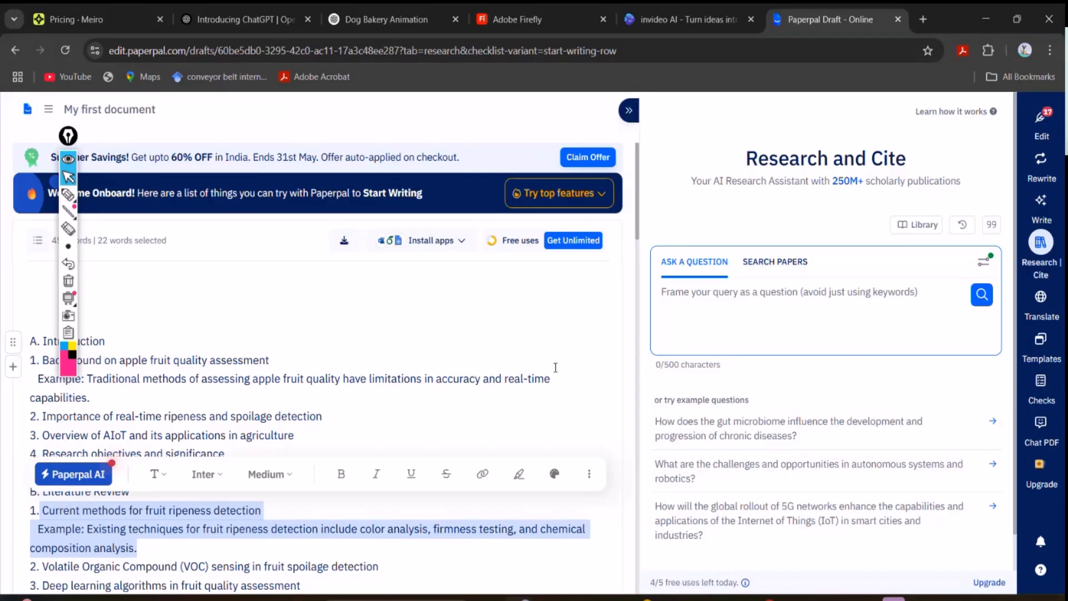
pyautogui.click(679, 298)
pyautogui.write('" Current methods for fruit ripeness detection  Example: Existing techniques for fruit ripeness detection include color analysis, firmness testing, and chemical composition analysis."')
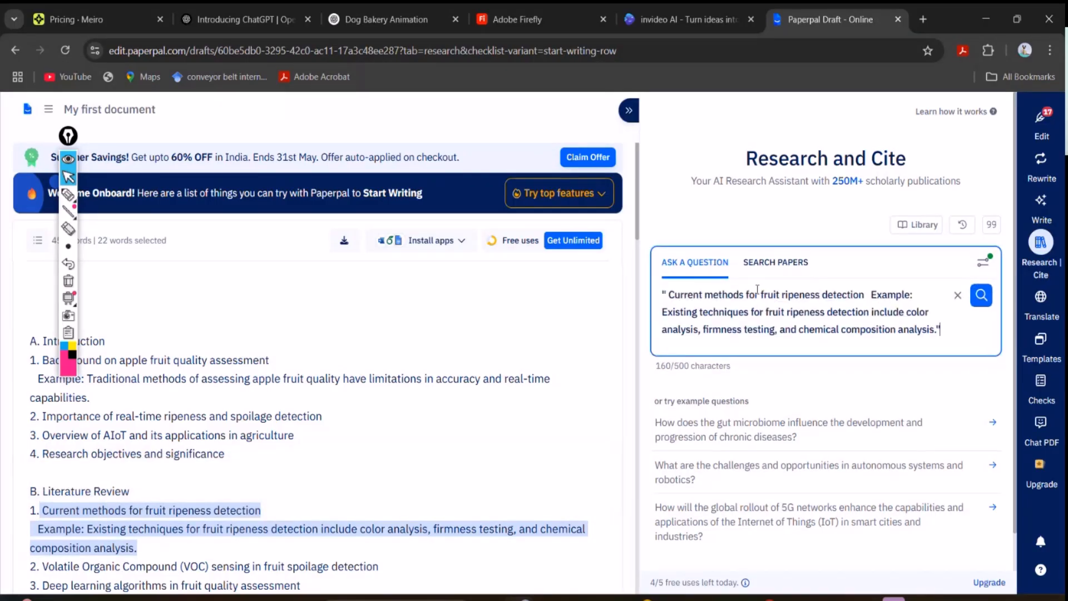
pyautogui.click(870, 298)
pyautogui.click(982, 295)
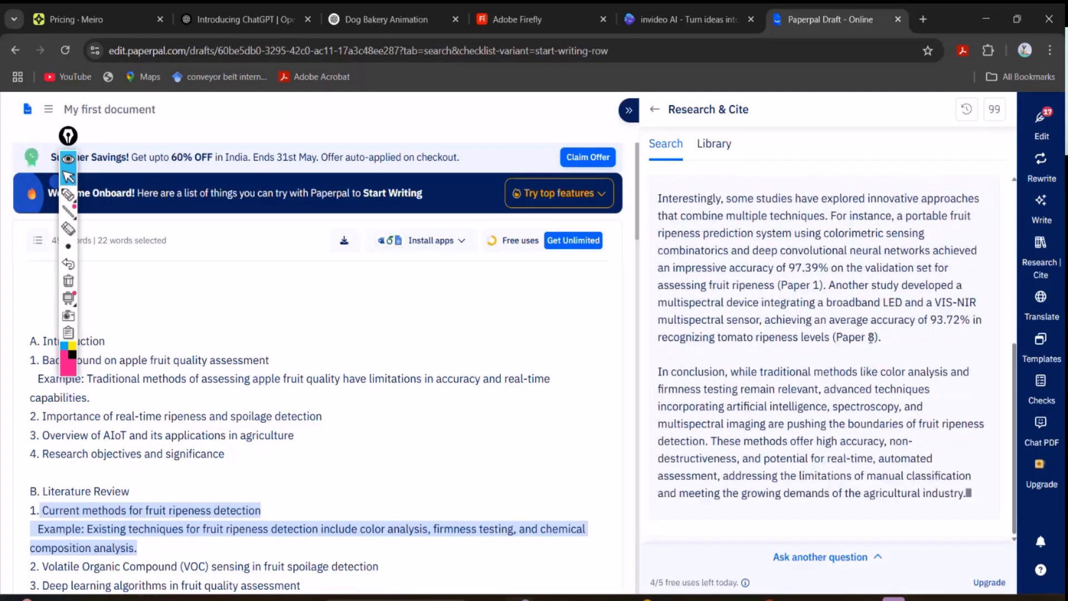
# Step: Expand the full response on fruit ripeness detection methods and read through to its conclusion
pyautogui.scroll(1, 840, 373)
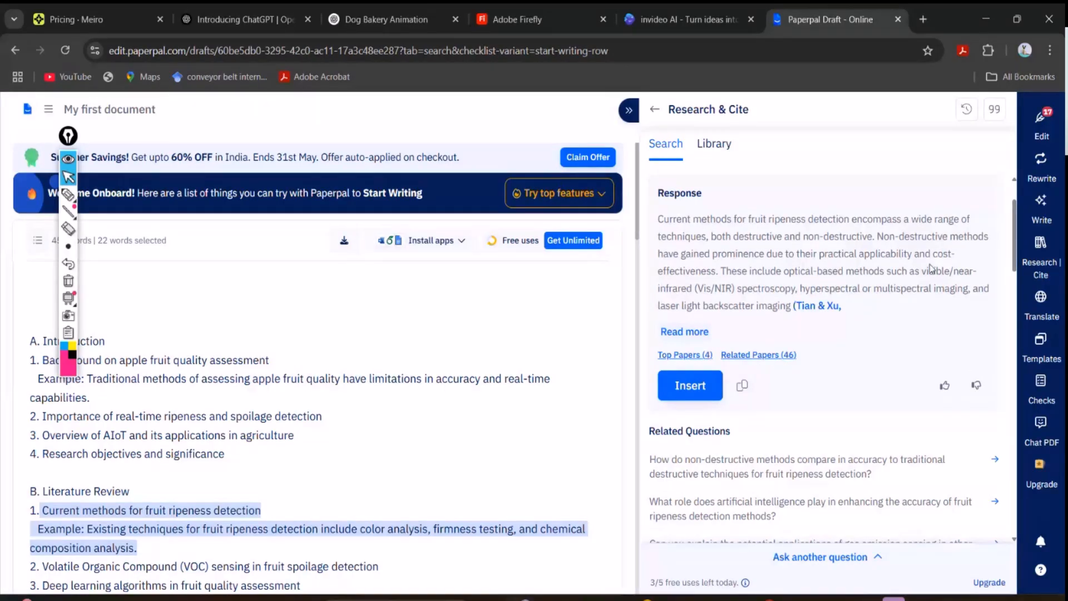
pyautogui.scroll(-1, 1015, 237)
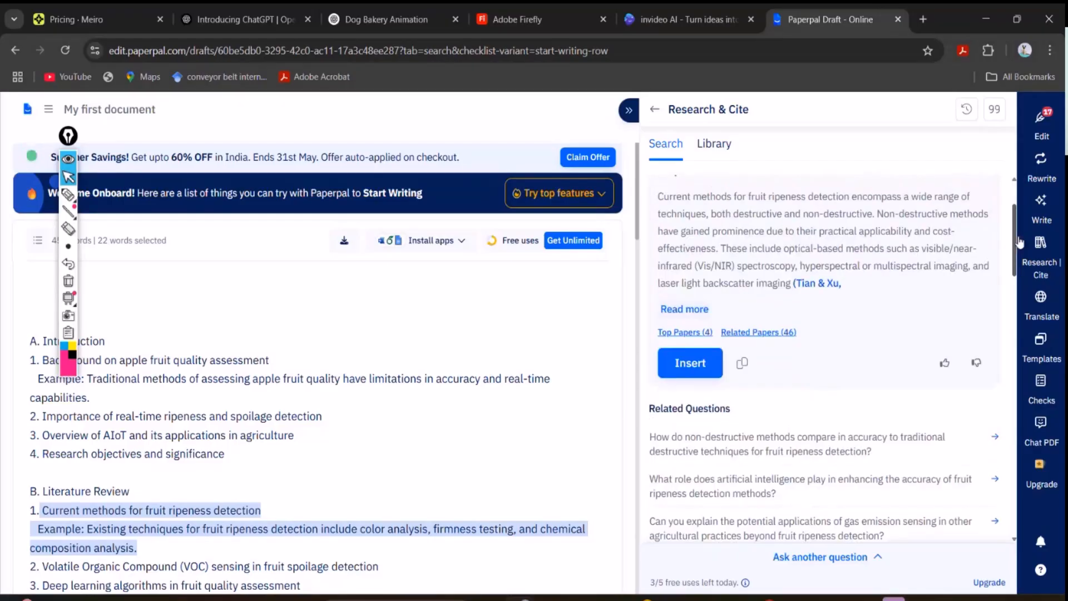
pyautogui.click(697, 310)
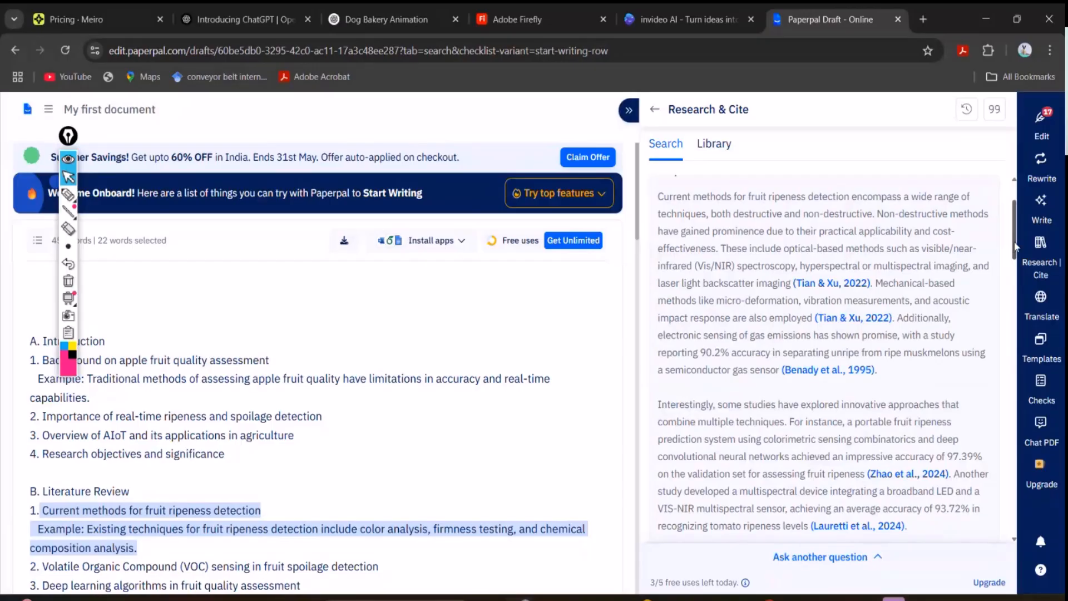
pyautogui.moveTo(1015, 248); pyautogui.dragTo(1019, 267)
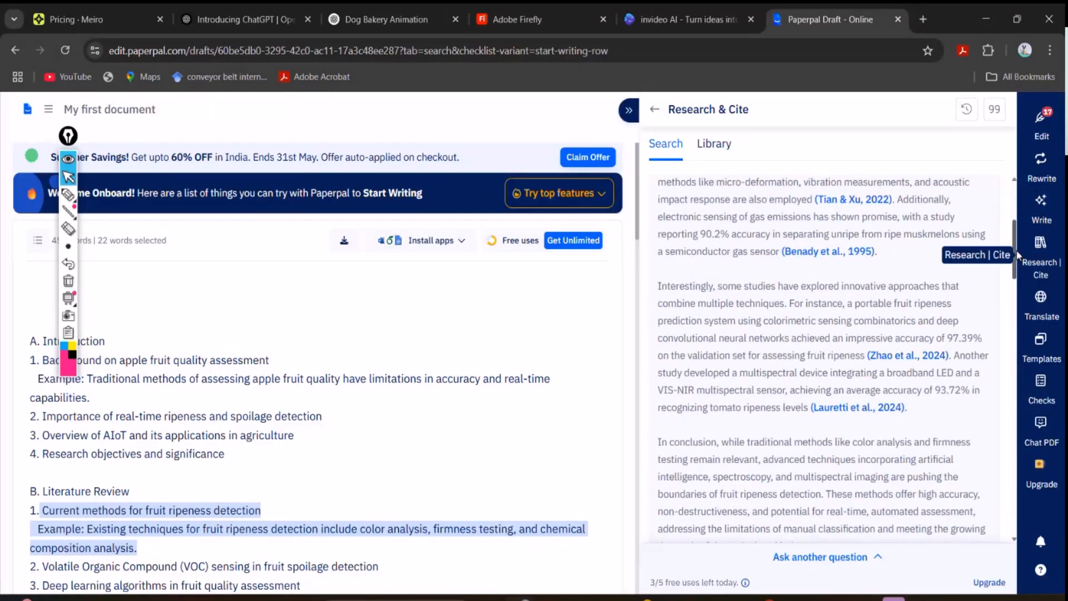
pyautogui.moveTo(1013, 250); pyautogui.dragTo(1020, 280)
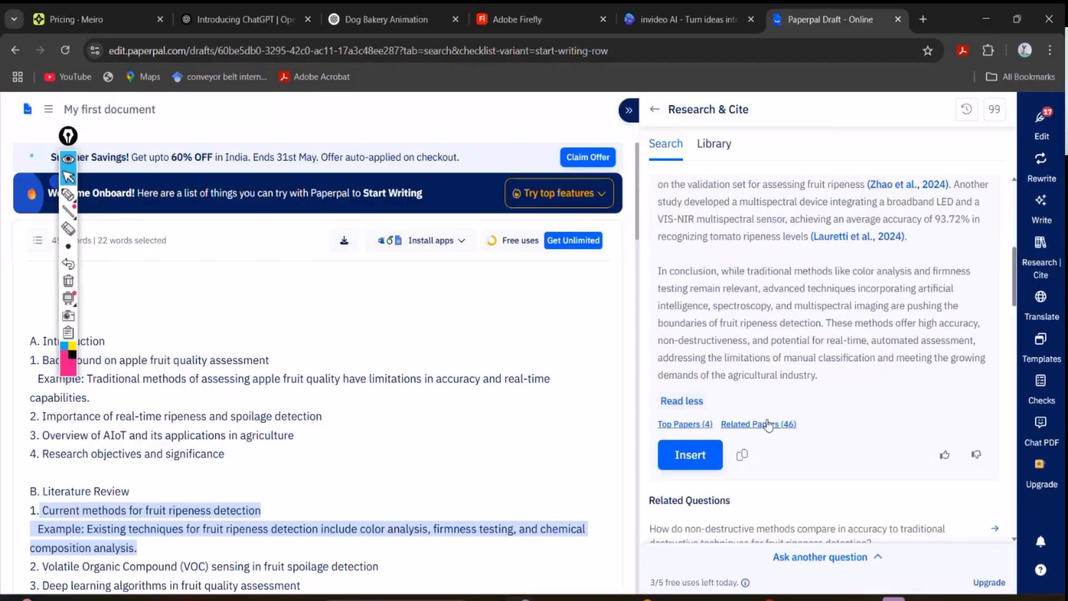
# Step: Copy the cited response into the document below the first Literature Review example, and move the floating annotation toolbar off the line beginnings
pyautogui.click(741, 464)
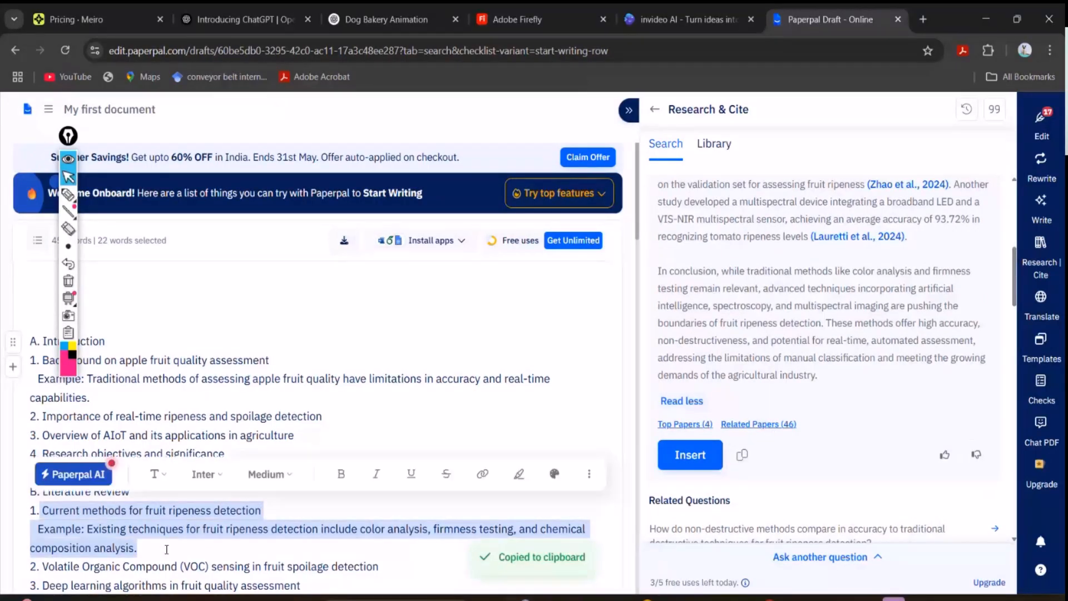
pyautogui.click(139, 548)
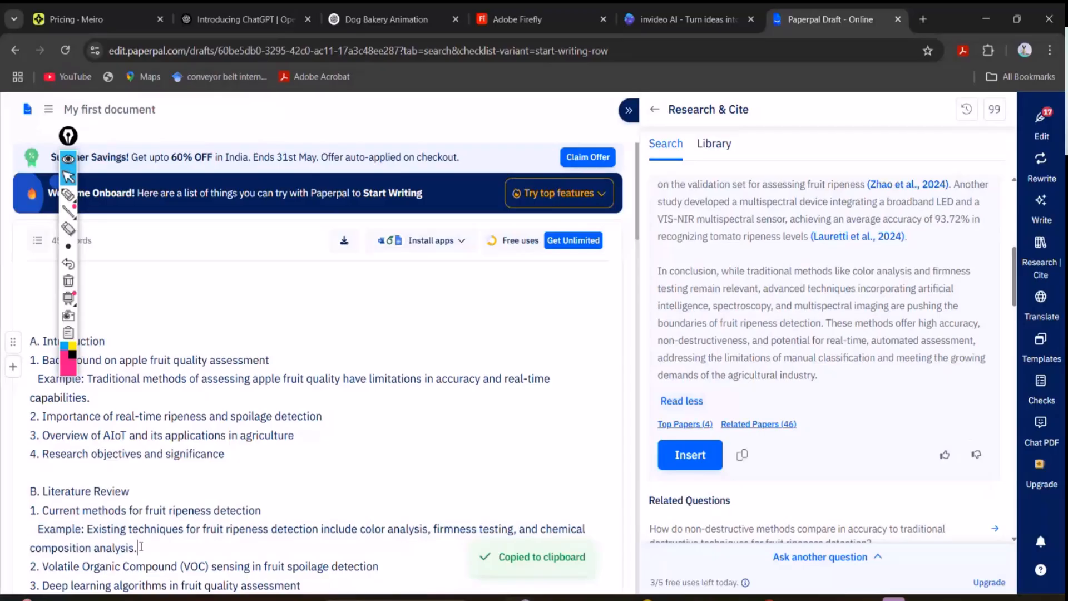
pyautogui.hotkey('ctrl', 'v')
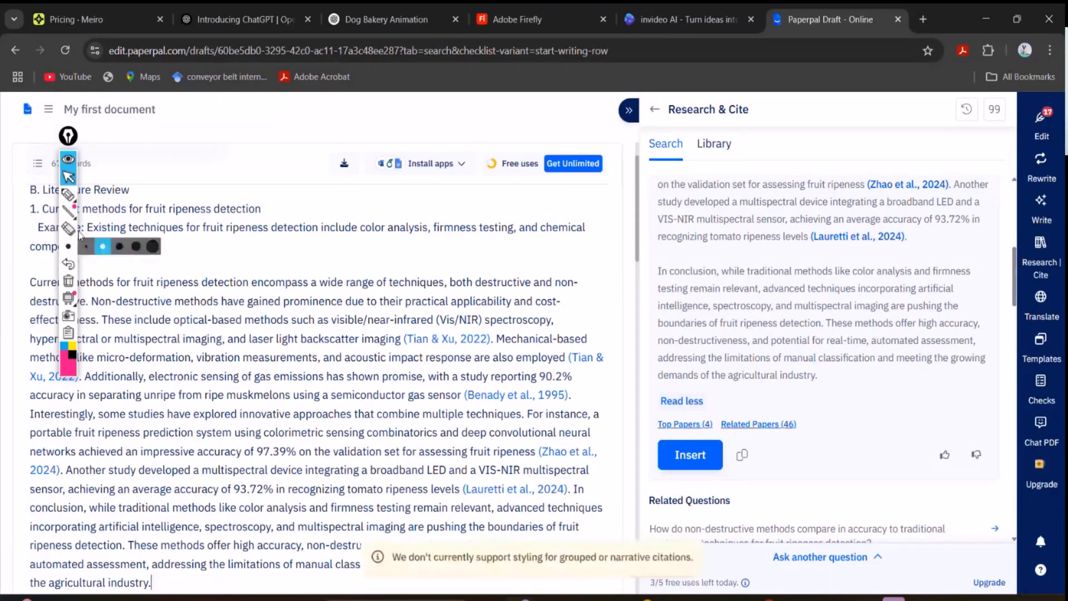
pyautogui.moveTo(66, 140); pyautogui.dragTo(228, 65)
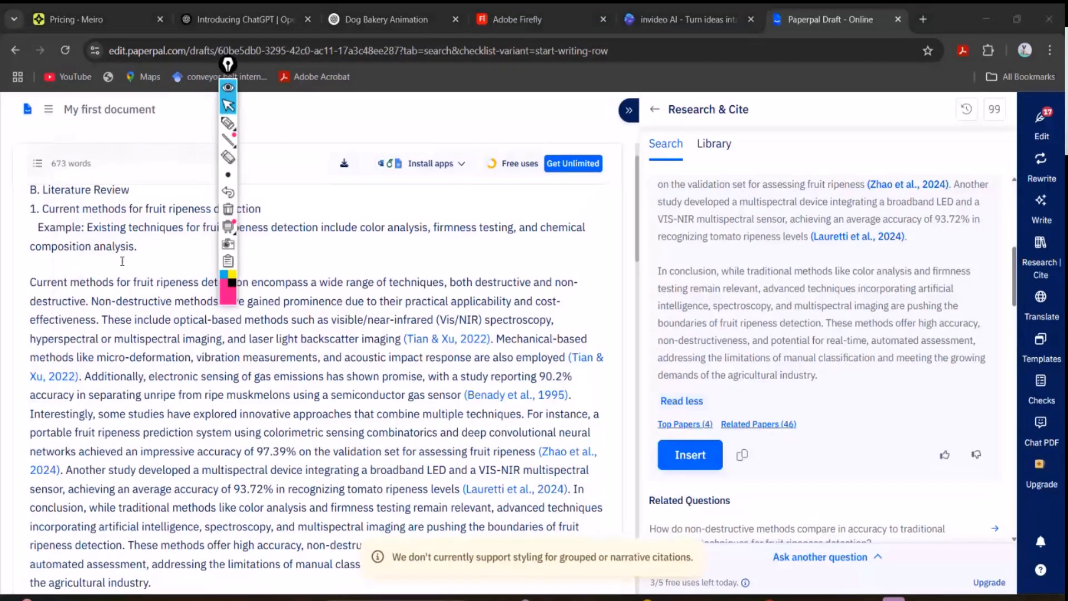
# Step: Review the pasted literature paragraph and view the source details of its first citation
pyautogui.moveTo(30, 282); pyautogui.dragTo(236, 581)
pyautogui.click(314, 430)
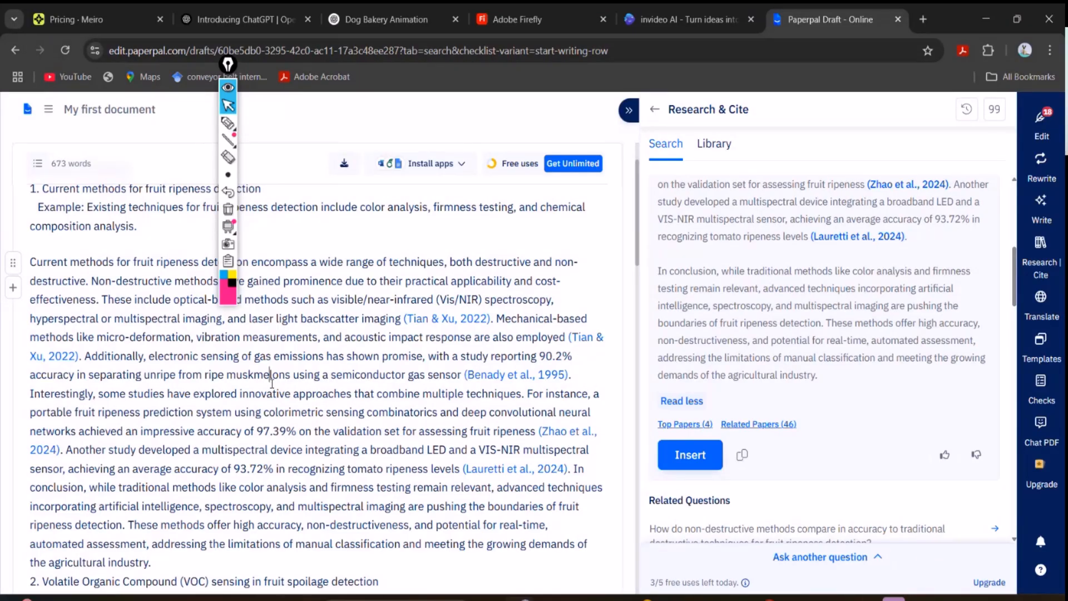
pyautogui.click(463, 322)
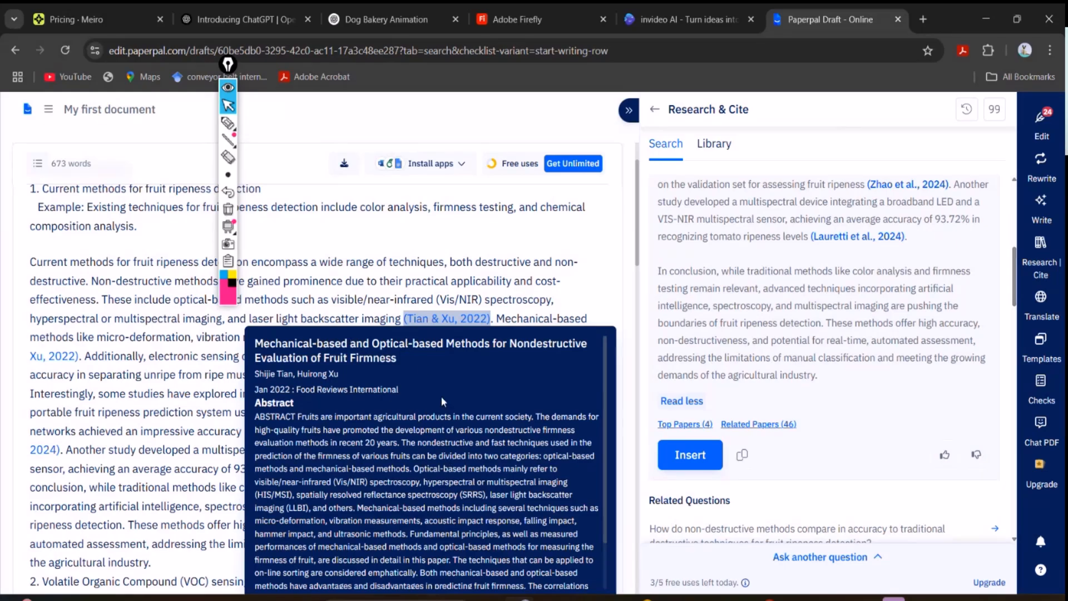
pyautogui.click(360, 281)
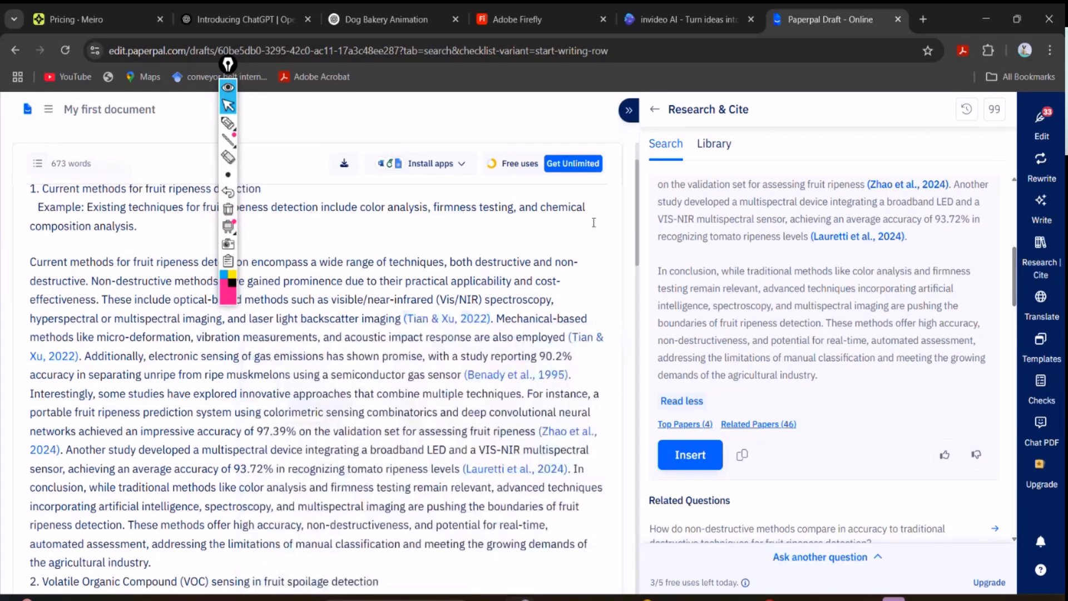
# Step: Copy the "System overview and components" item with its example from section C, and add two blank lines below it
pyautogui.moveTo(637, 227); pyautogui.dragTo(647, 283)
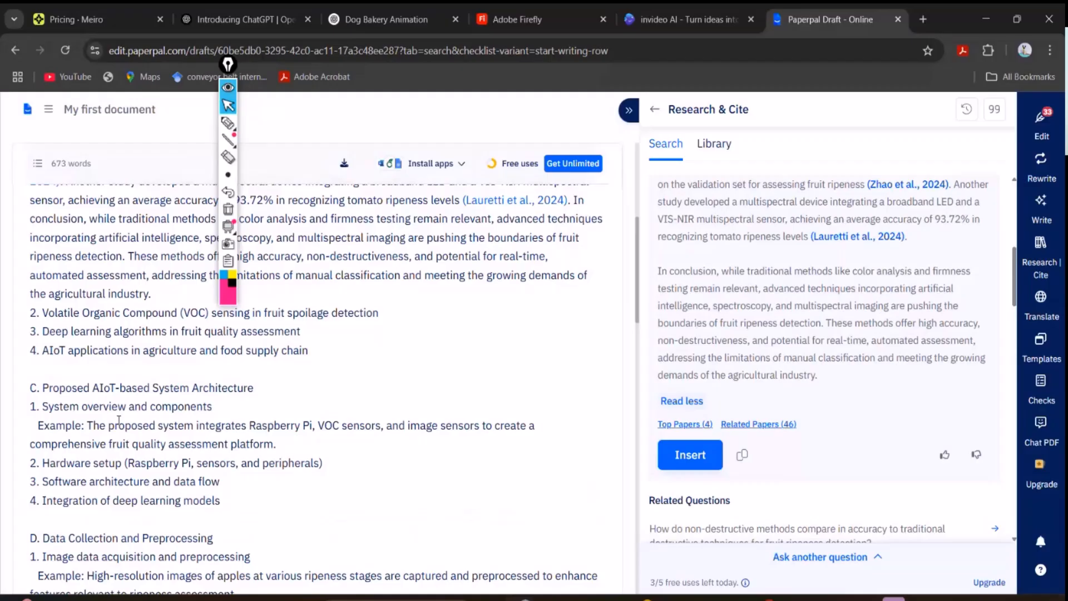
pyautogui.moveTo(43, 406); pyautogui.dragTo(534, 437)
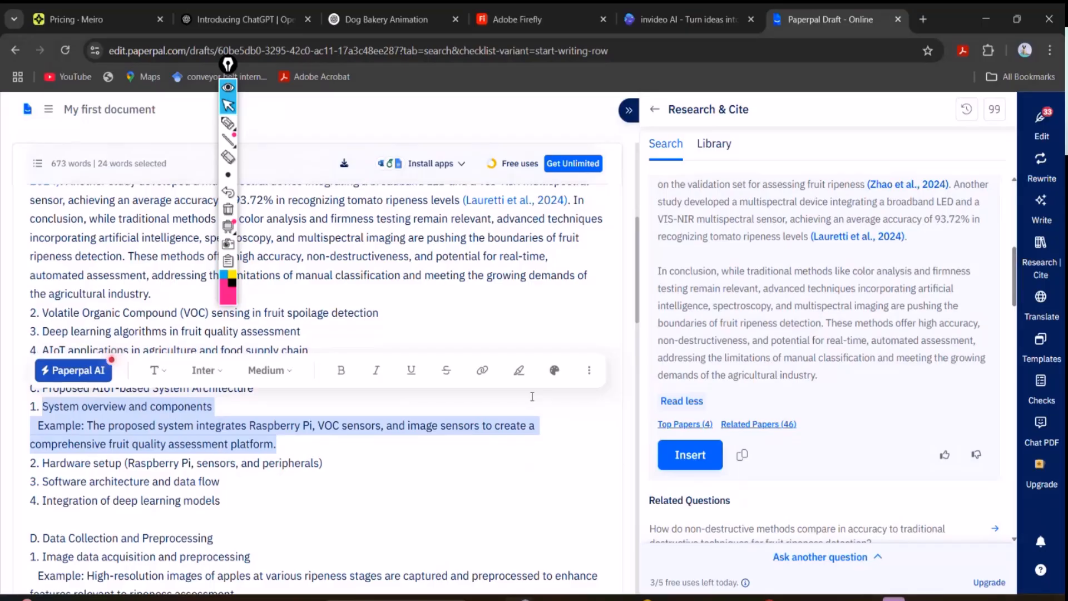
pyautogui.click(554, 455)
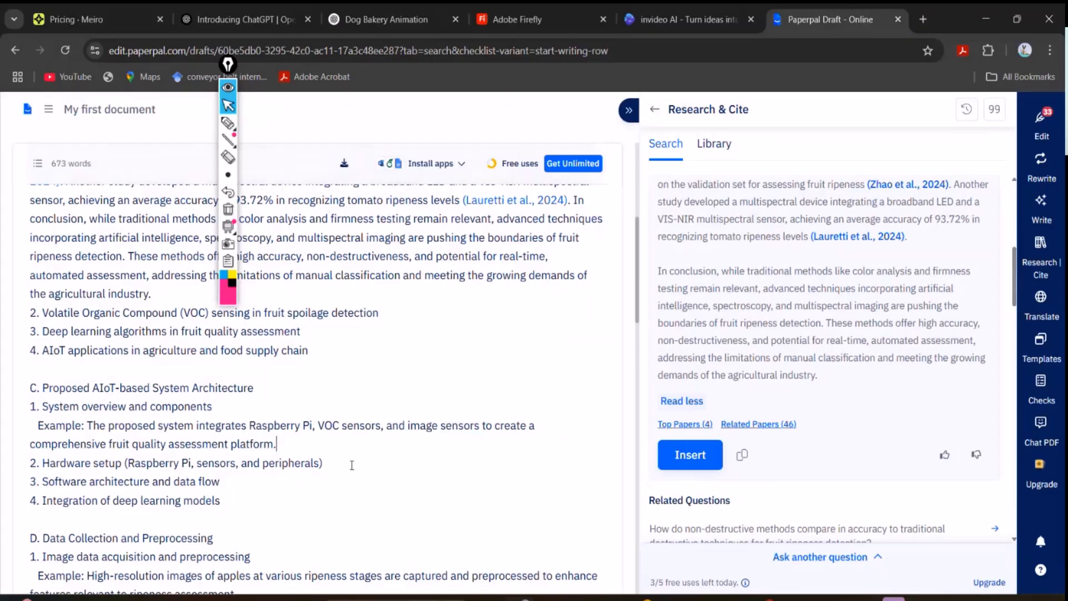
pyautogui.press('Return')
pyautogui.press('Return')
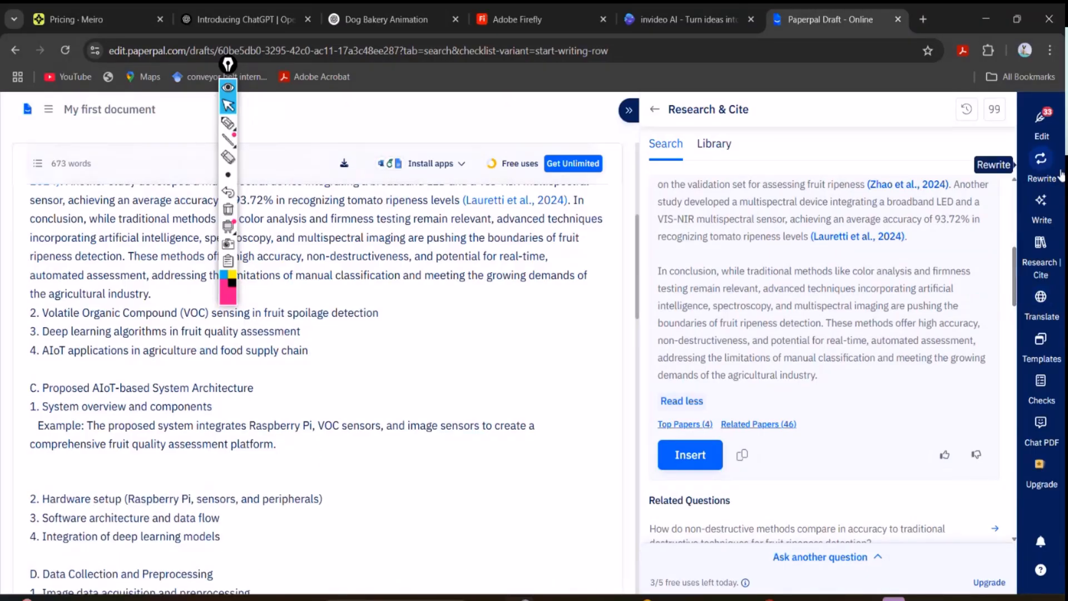
# Step: Open the Write assistant, paste the "System overview and components" text with its example as the prompt, and generate the content
pyautogui.click(1040, 203)
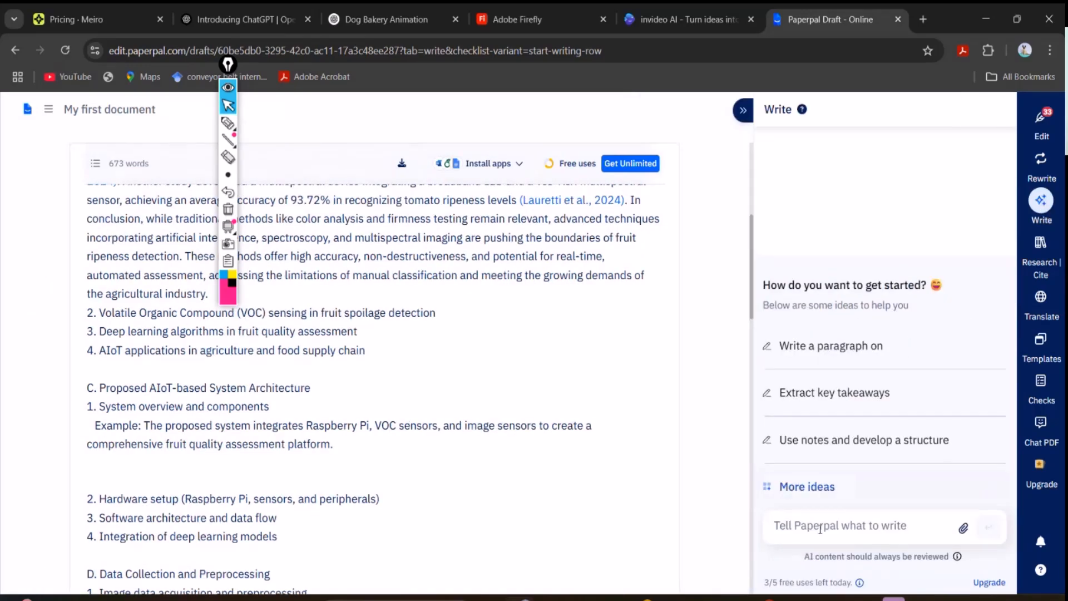
pyautogui.click(820, 527)
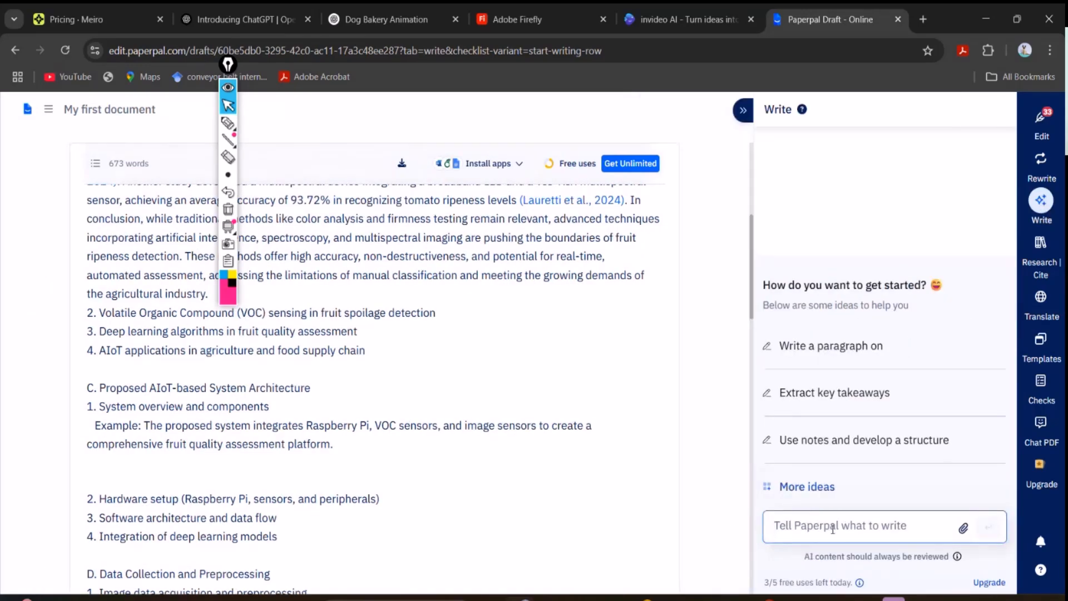
pyautogui.hotkey('ctrl', 'v')
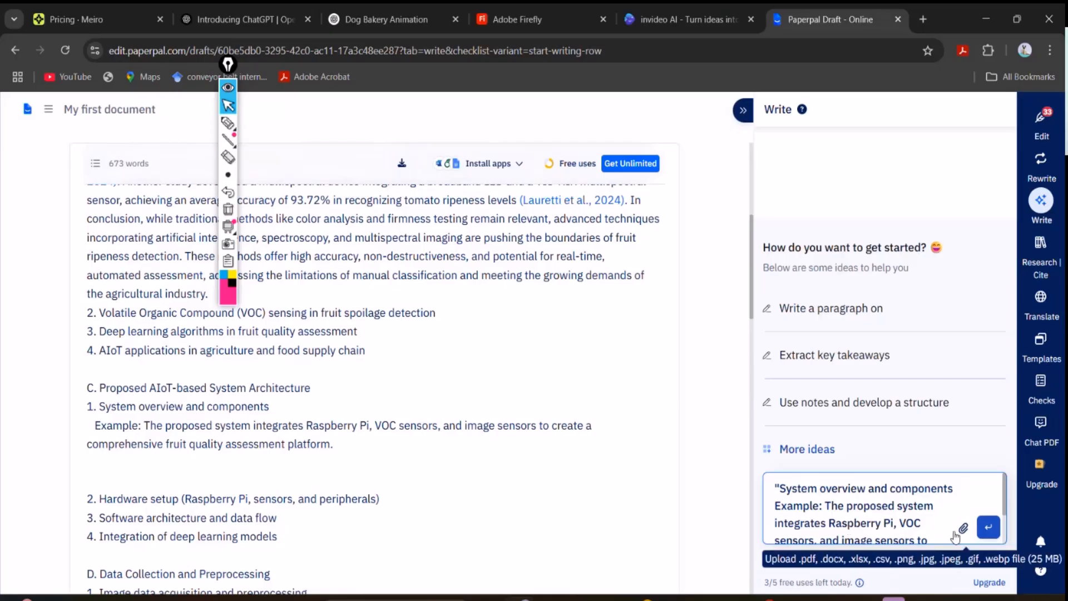
pyautogui.click(989, 528)
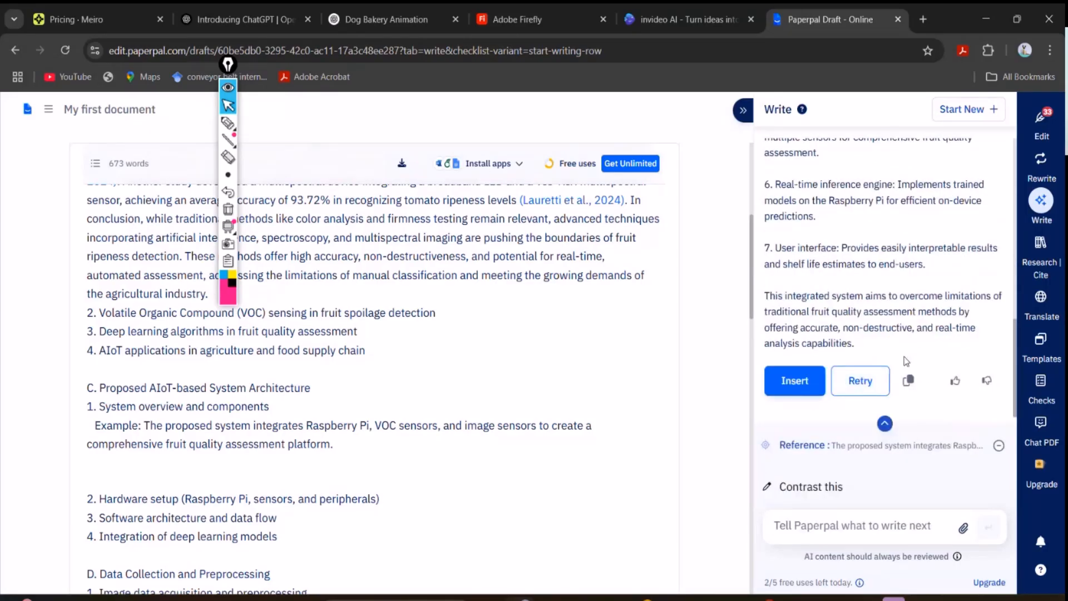
# Step: Read through the generated system overview, from its introduction and key components to the closing paragraph
pyautogui.scroll(7, 905, 361)
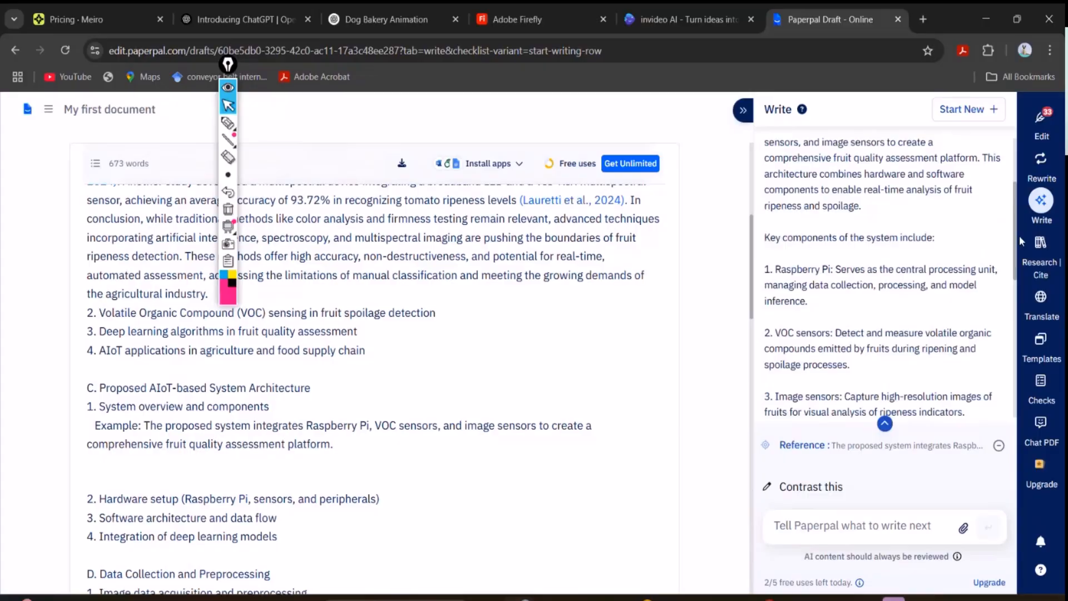
pyautogui.moveTo(1018, 235); pyautogui.dragTo(1019, 214)
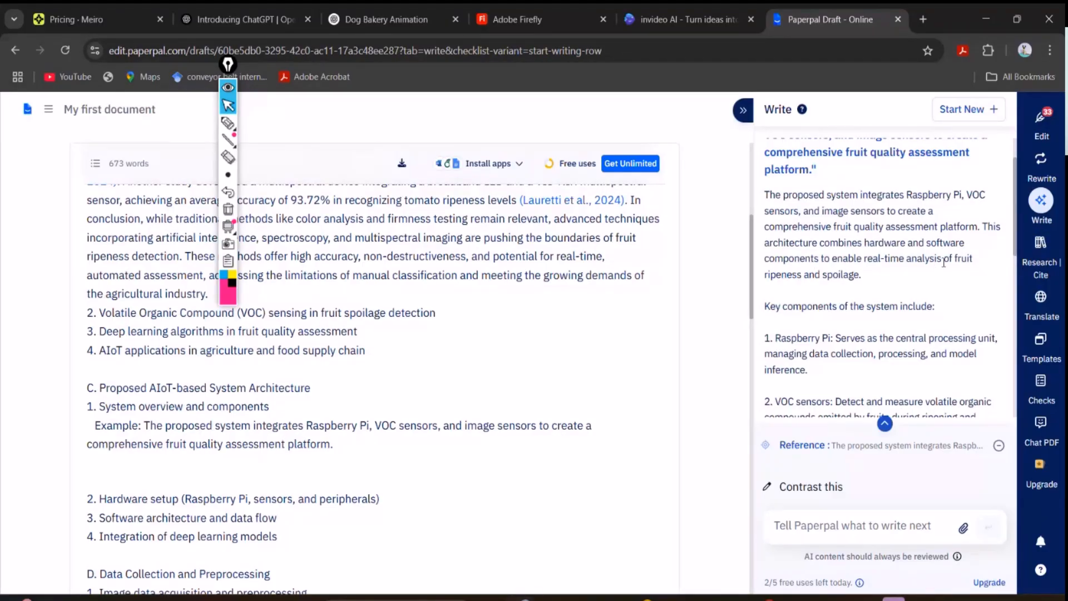
pyautogui.scroll(-3, 1015, 239)
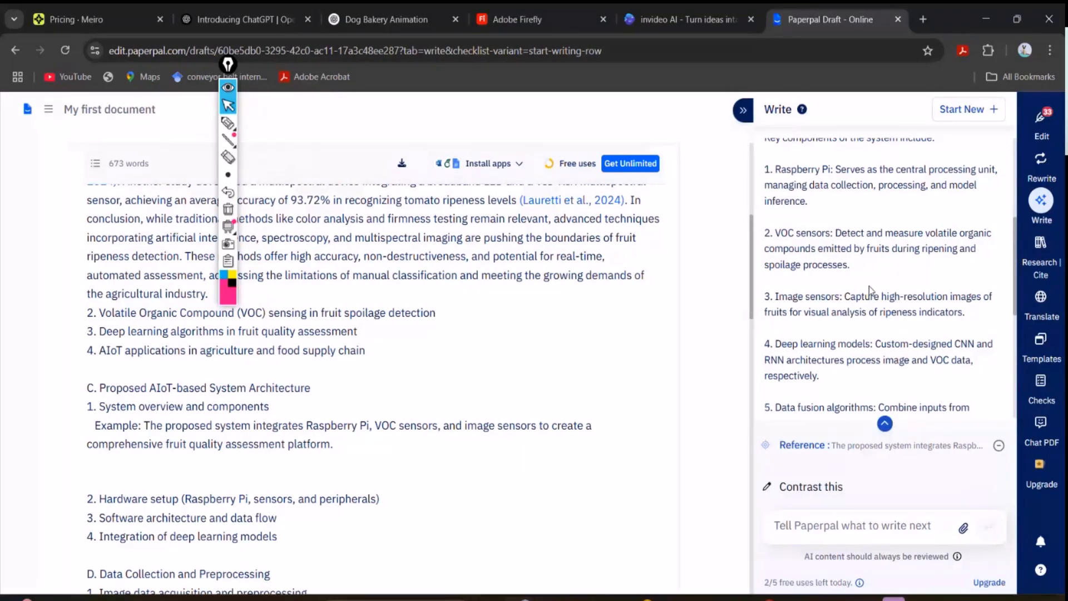
pyautogui.scroll(2, 1016, 267)
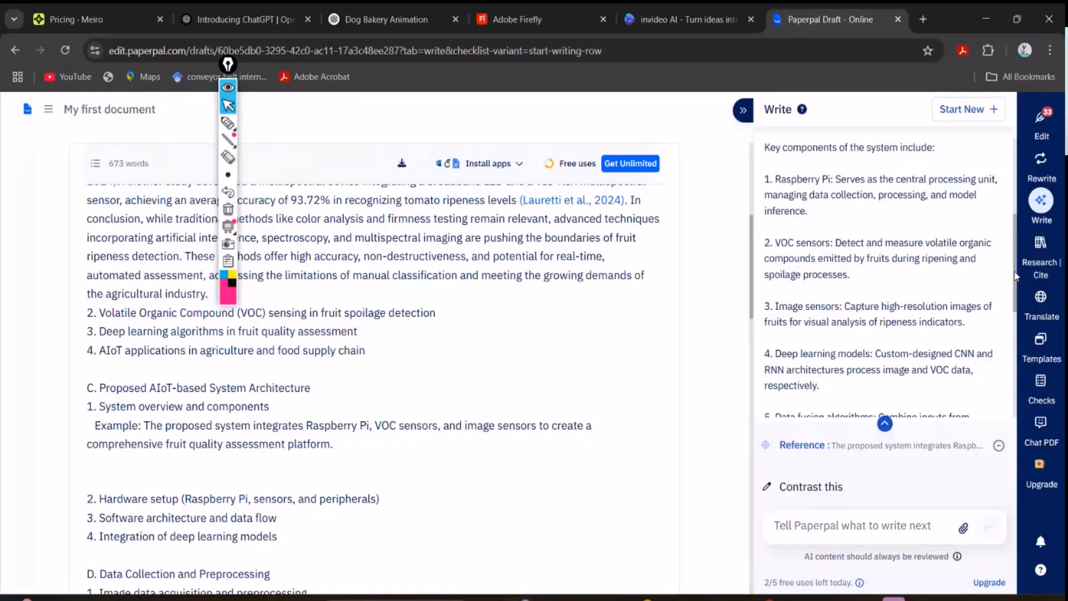
pyautogui.scroll(-6, 1015, 268)
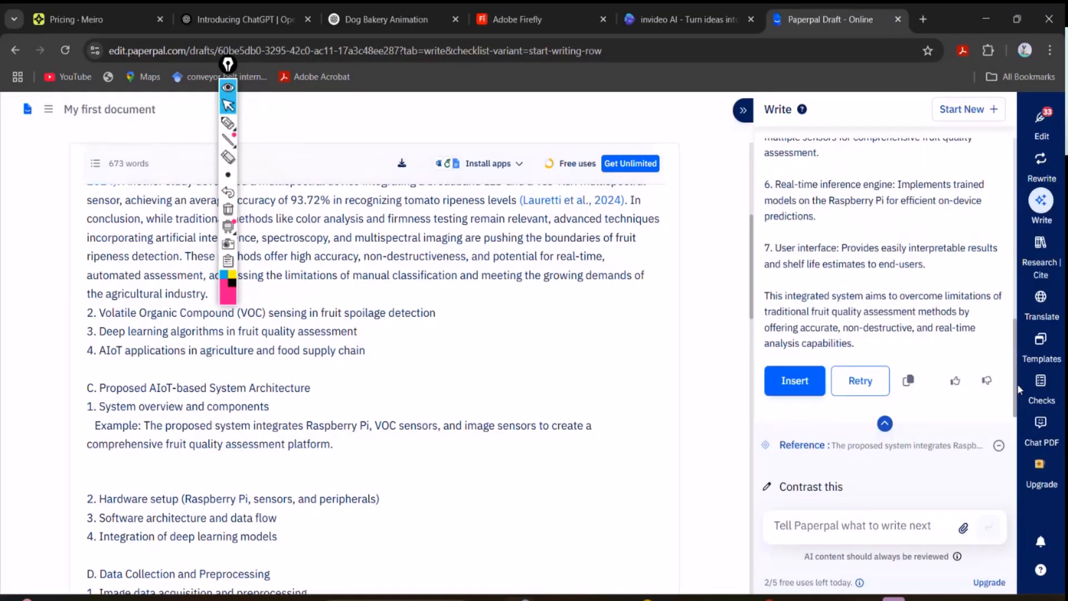
# Step: Copy the generated system overview and paste it into the blank line below the "System overview and components" example
pyautogui.click(909, 380)
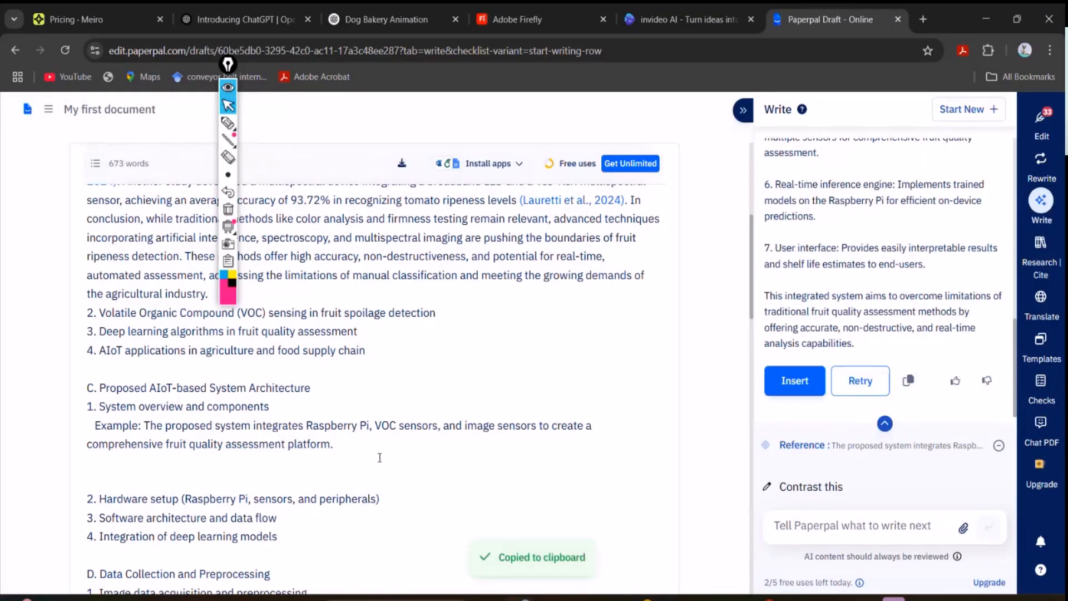
pyautogui.click(361, 455)
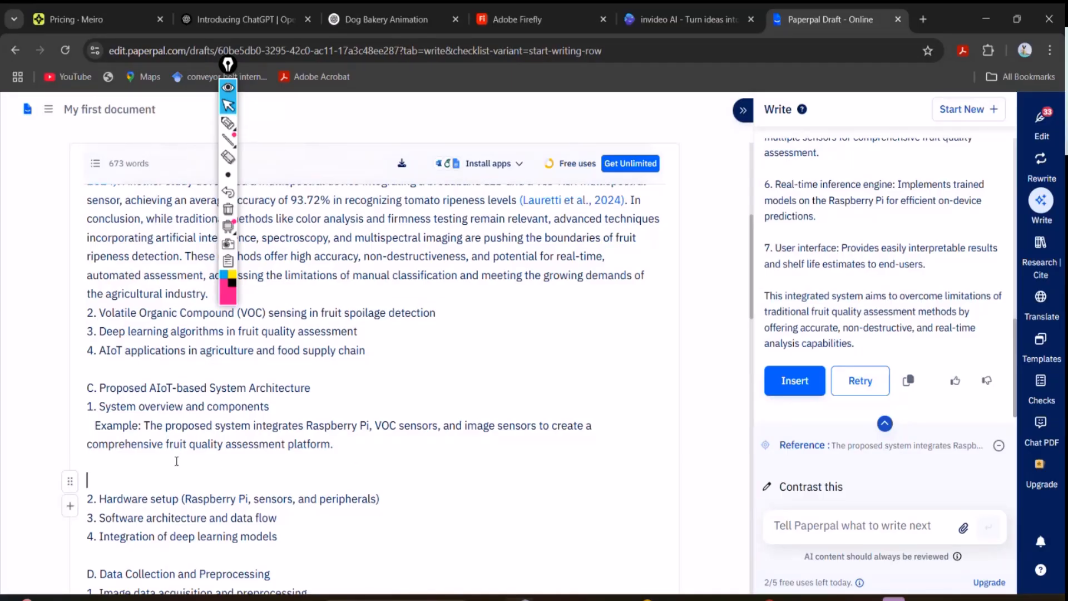
pyautogui.hotkey('ctrl', 'v')
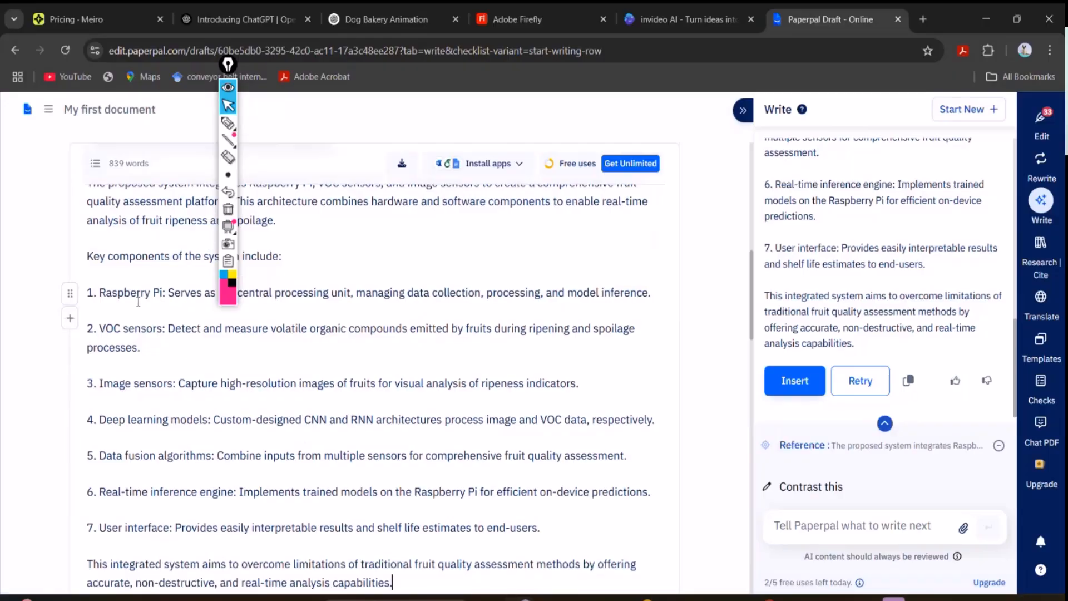
pyautogui.click(154, 240)
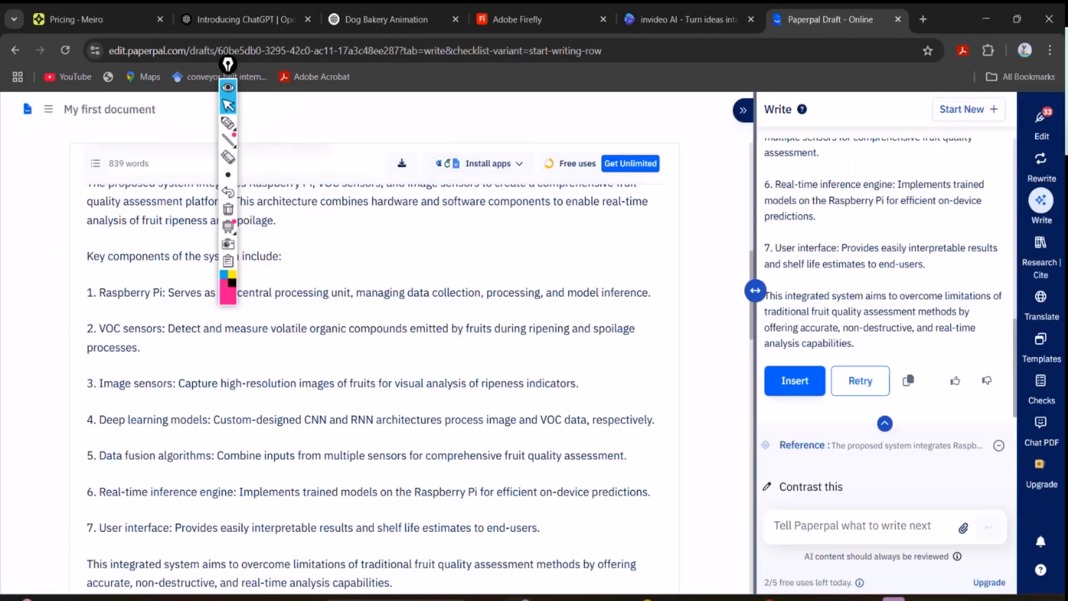
# Step: Switch to the Microsoft Teams meeting, check the chat and the participants list for raised hands, and return to the Paperpal draft
pyautogui.moveTo(750, 279); pyautogui.dragTo(749, 142)
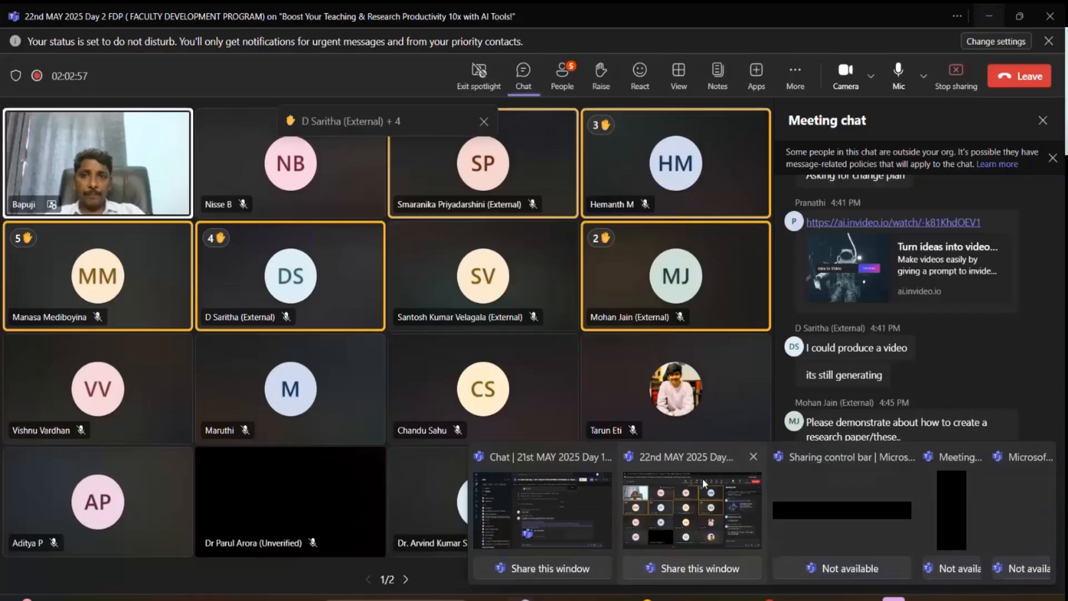
pyautogui.click(702, 479)
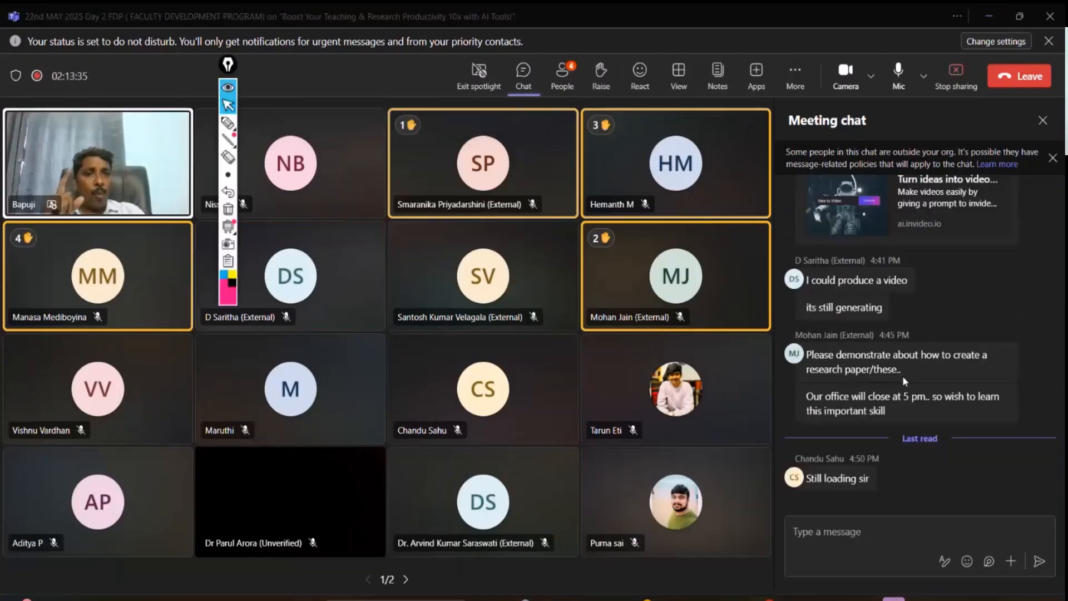
pyautogui.click(884, 535)
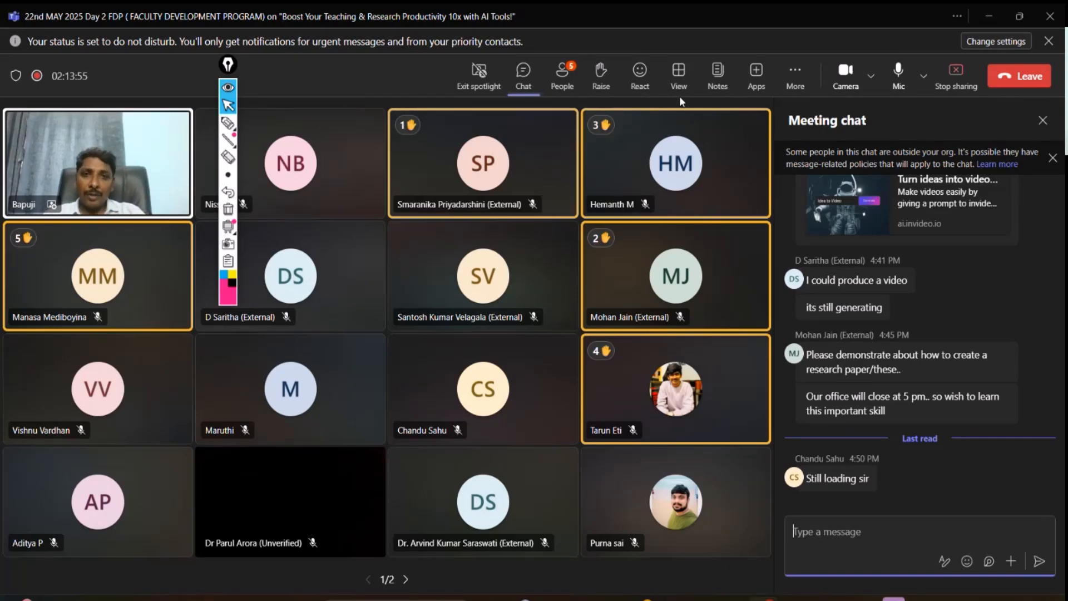
pyautogui.click(561, 83)
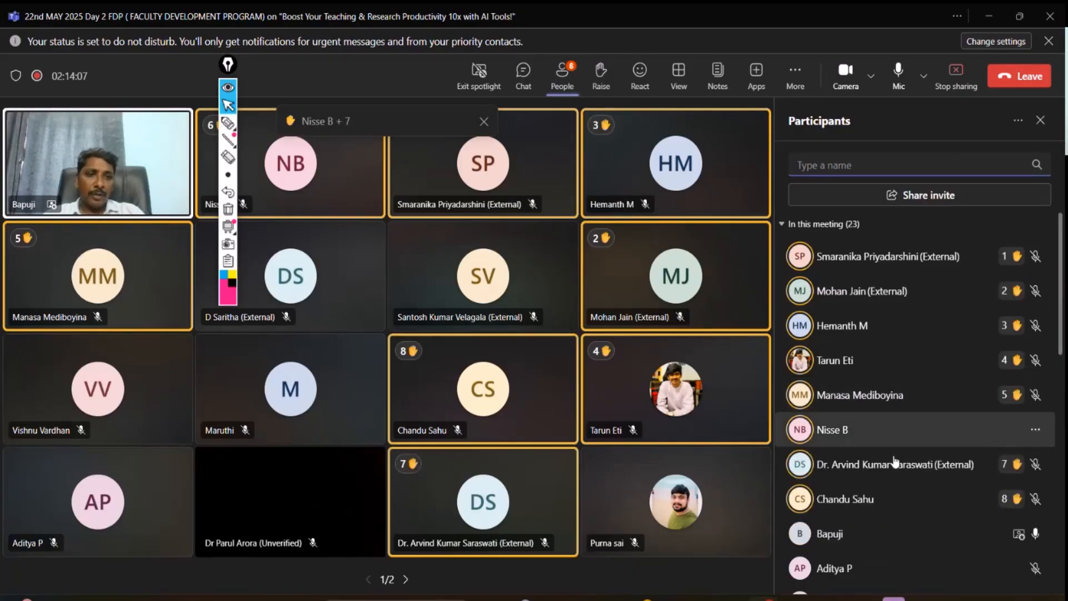
pyautogui.scroll(-1, 893, 459)
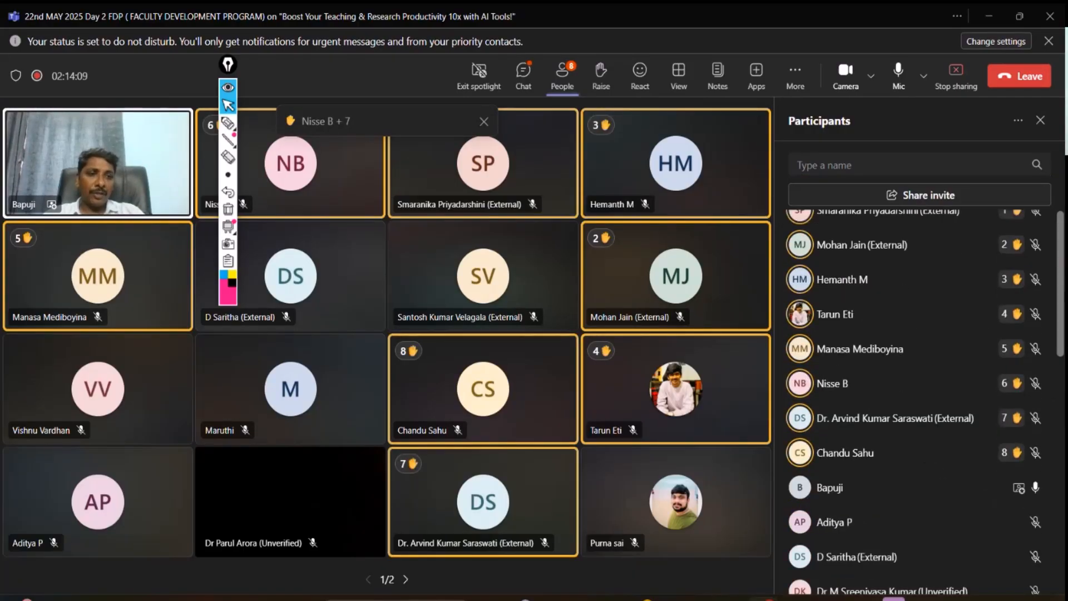
pyautogui.scroll(-13, 918, 389)
pyautogui.scroll(4, 918, 390)
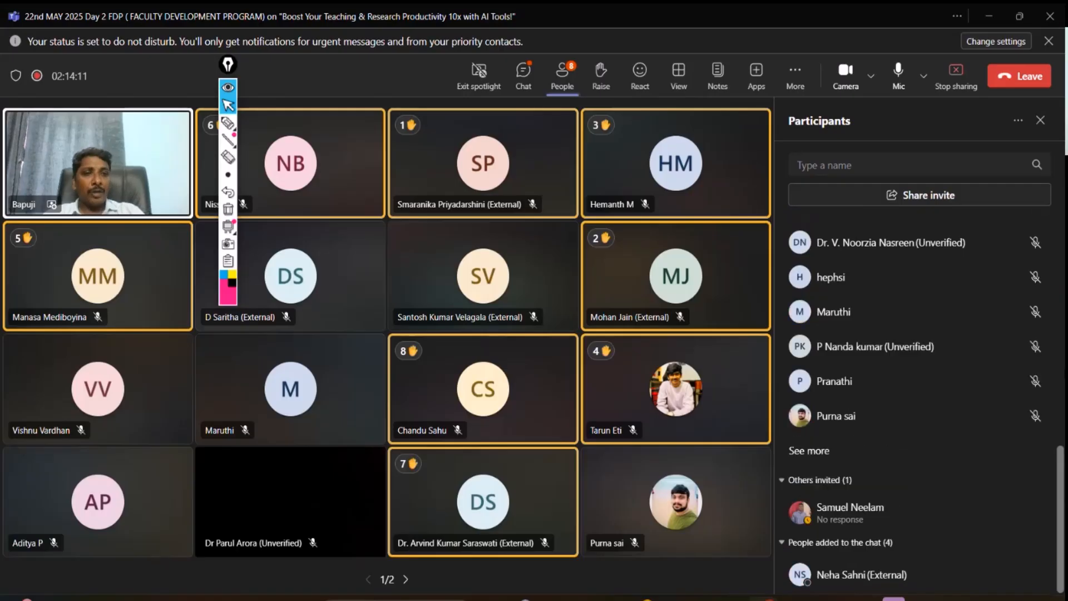
pyautogui.scroll(10, 918, 390)
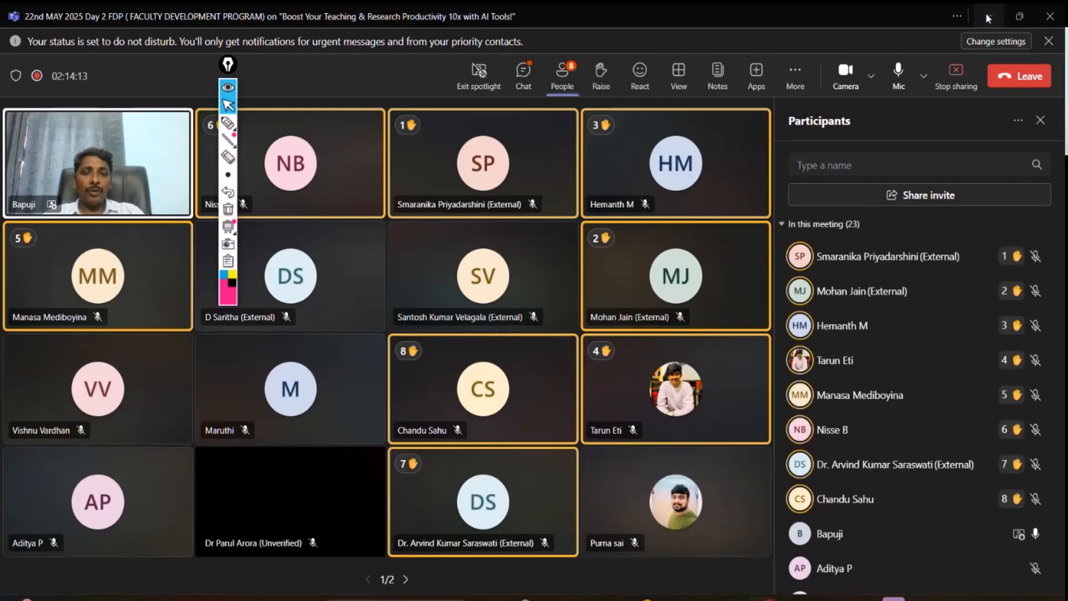
pyautogui.click(985, 14)
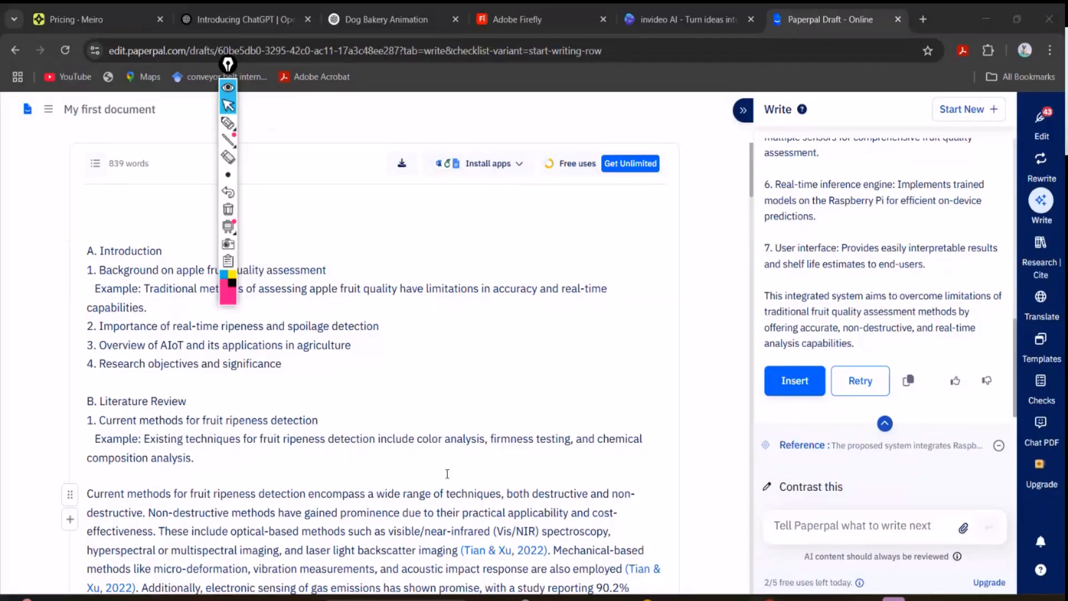
# Step: Review the draft from the Introduction outline through the cited Literature Review text to the system overview in section C, and return to its beginning
pyautogui.click(326, 459)
pyautogui.press('Down')
pyautogui.press('Down')
pyautogui.press('Down')
pyautogui.press('Down')
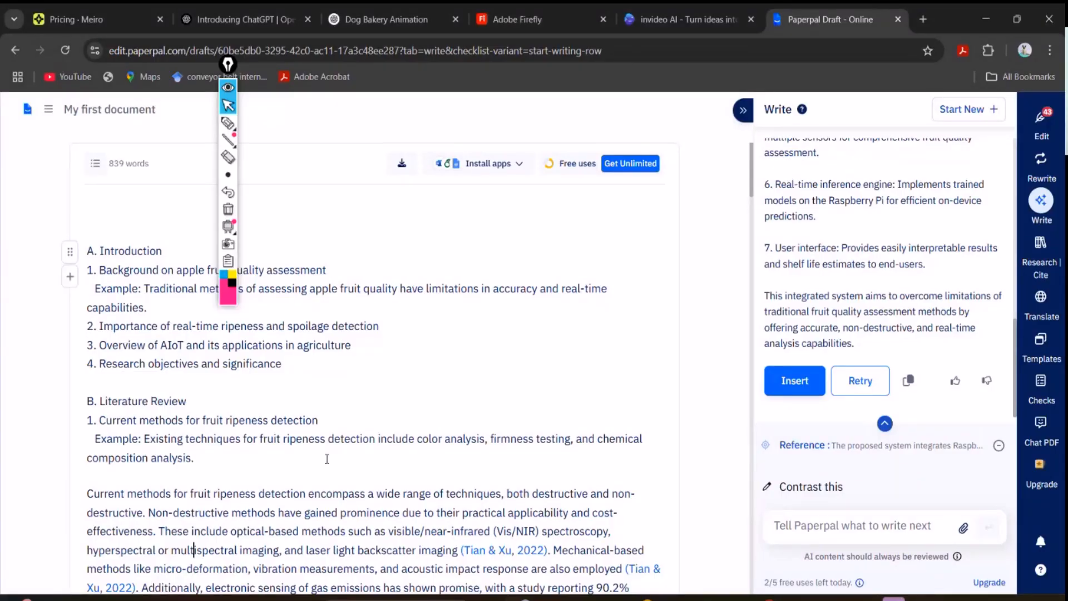
pyautogui.press('Down')
pyautogui.press('Down')
pyautogui.press('Down')
pyautogui.press('Down')
pyautogui.press('Down')
pyautogui.press('Down')
pyautogui.press('Down')
pyautogui.press('Down')
pyautogui.press('Down')
pyautogui.press('Down')
pyautogui.press('Down')
pyautogui.press('Down')
pyautogui.press('Down')
pyautogui.press('Down')
pyautogui.press('Down')
pyautogui.press('Down')
pyautogui.press('Down')
pyautogui.press('Down')
pyautogui.press('Down')
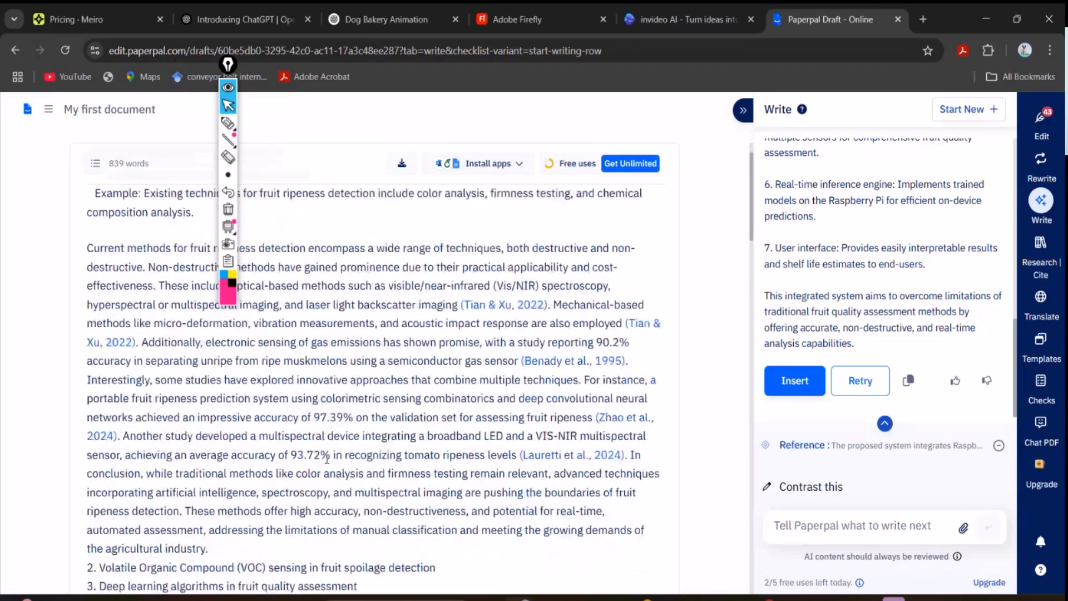
pyautogui.press('Down')
pyautogui.press('Down')
pyautogui.press('Down')
pyautogui.press('Down')
pyautogui.press('Down')
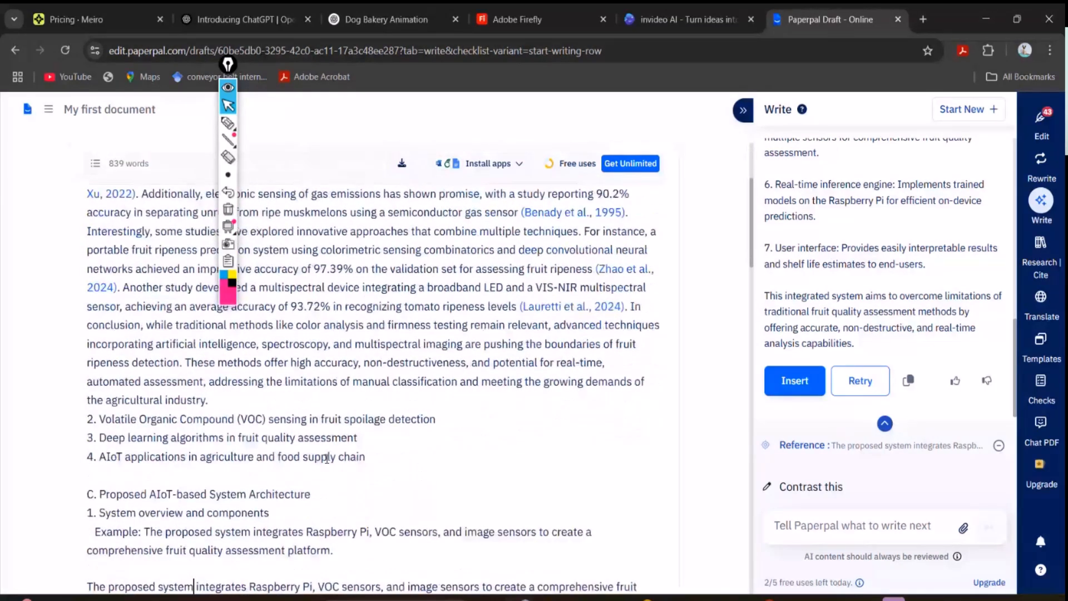
pyautogui.press('Down')
pyautogui.press('Down')
pyautogui.press('Down')
pyautogui.press('Down')
pyautogui.press('Down')
pyautogui.press('Down')
pyautogui.press('Down')
pyautogui.press('Down')
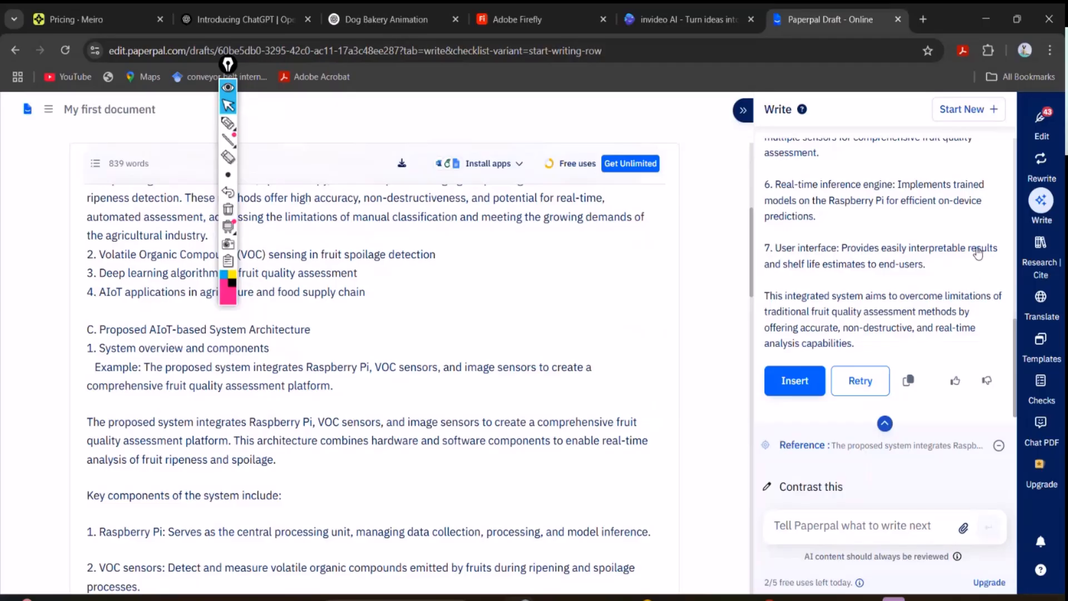
pyautogui.click(448, 324)
pyautogui.scroll(7, 448, 324)
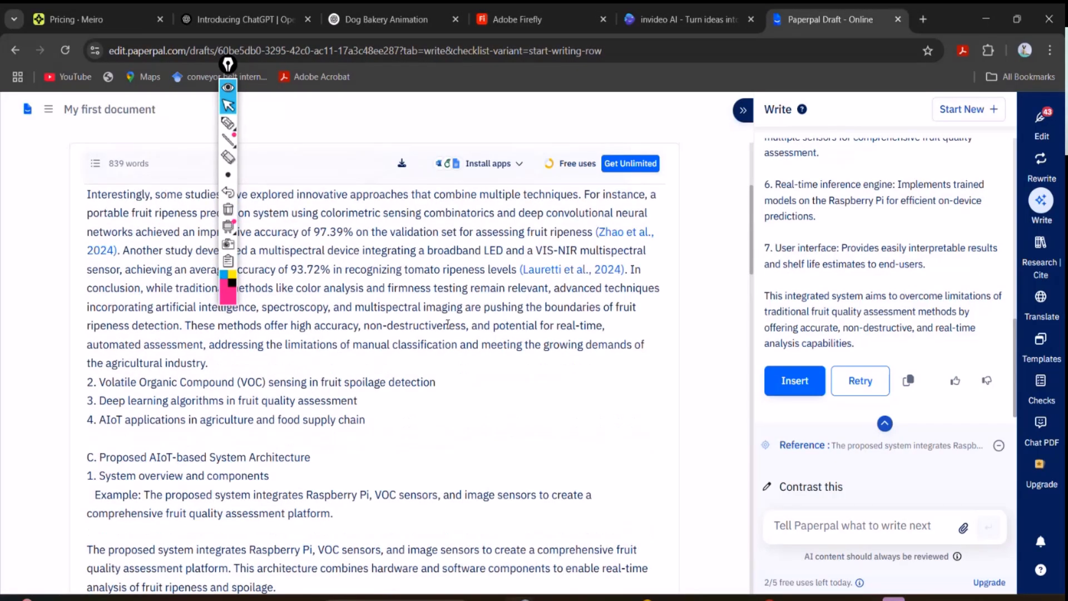
pyautogui.click(445, 289)
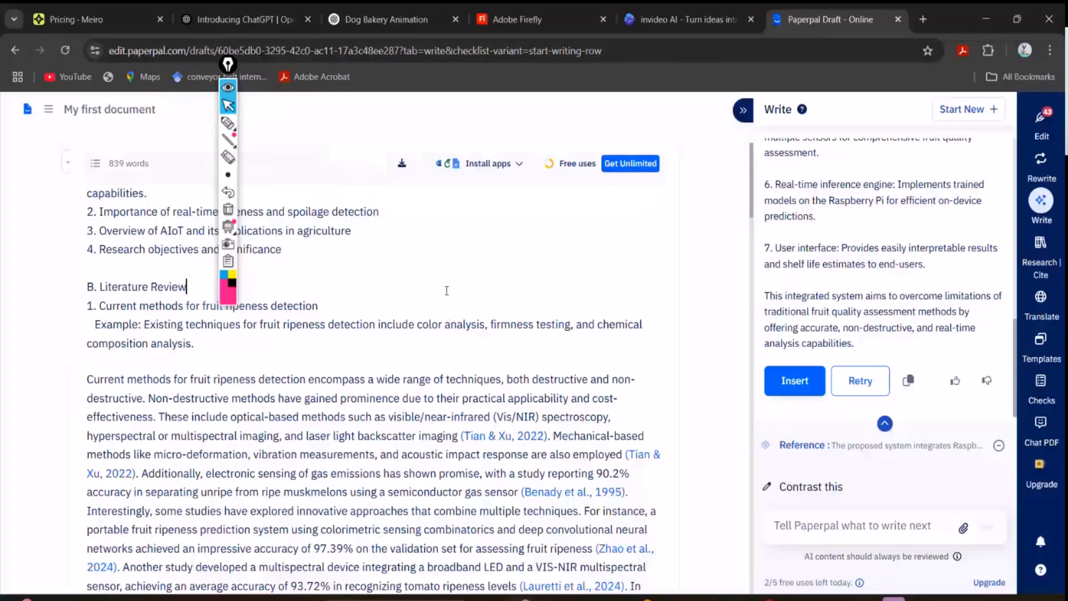
pyautogui.press('Up')
pyautogui.press('Up')
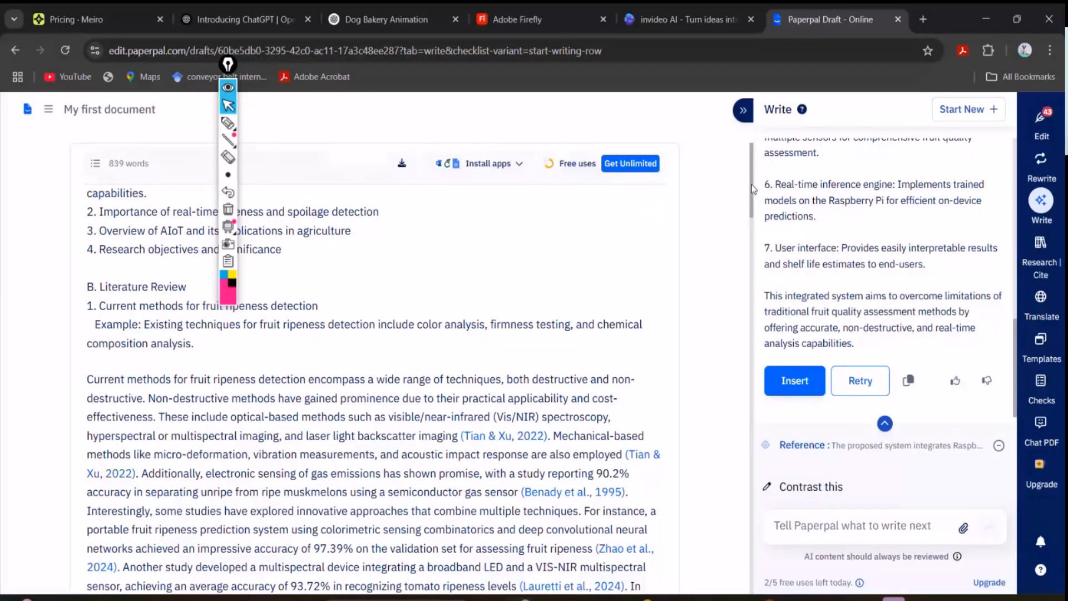
pyautogui.scroll(4, 434, 345)
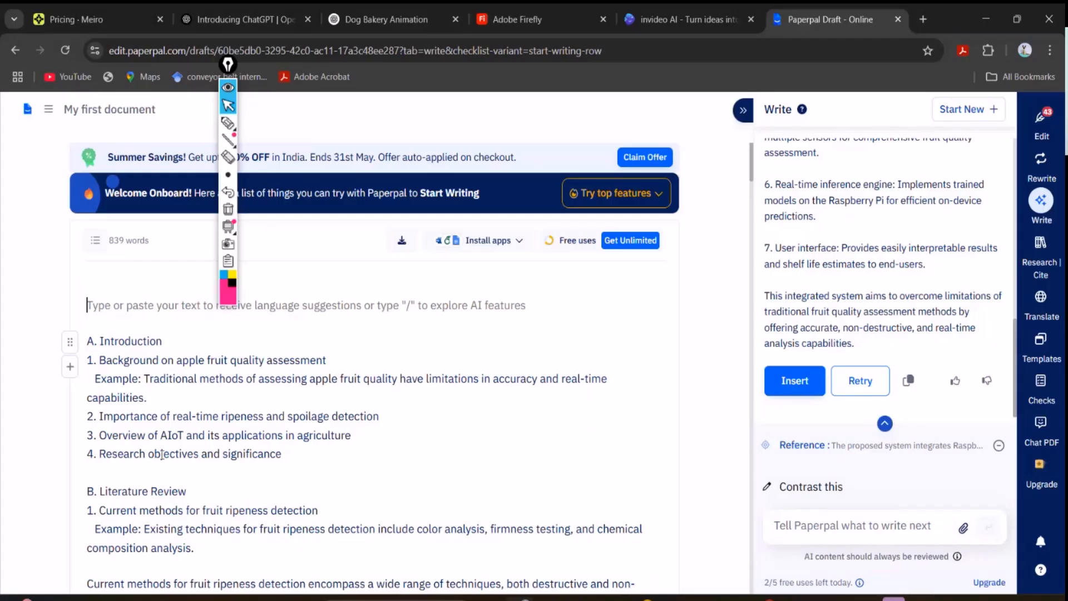
# Step: Select the entire document text and generate title suggestions for it with the Title template
pyautogui.click(231, 365)
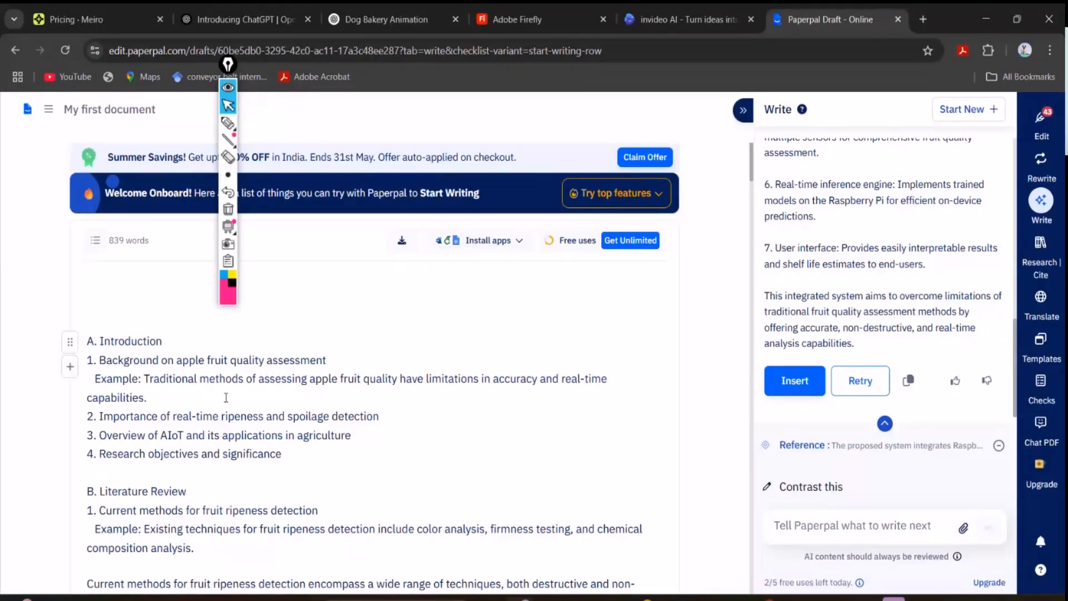
pyautogui.hotkey('ctrl', 'a')
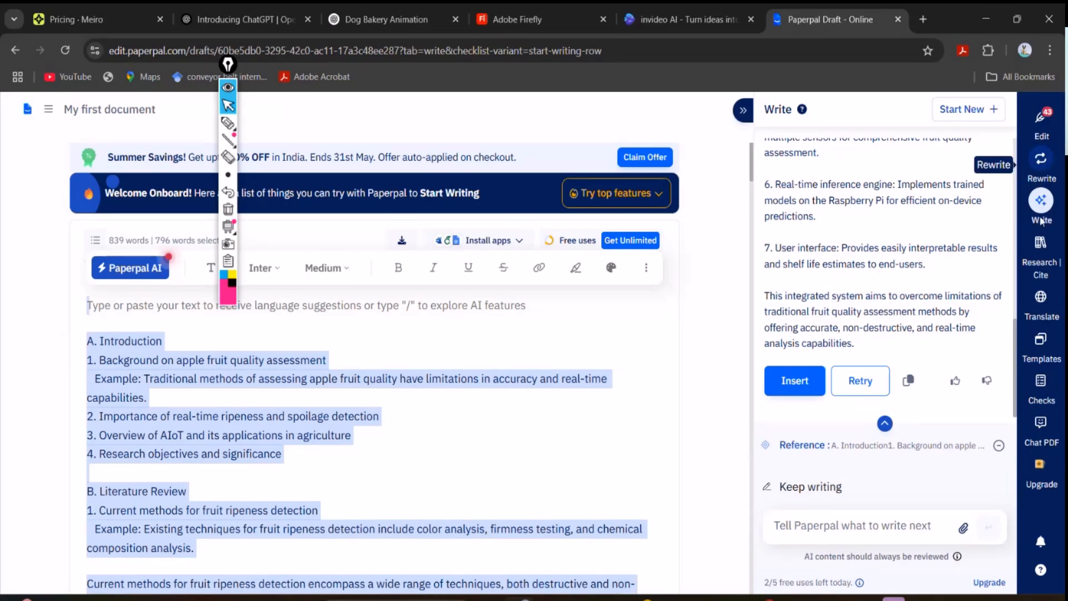
pyautogui.click(1042, 358)
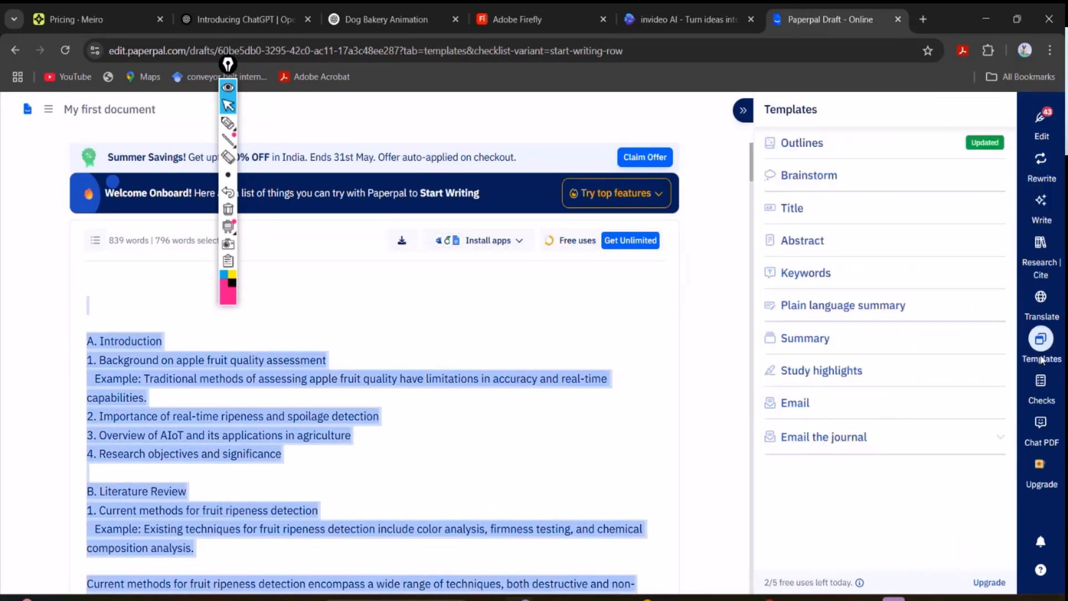
pyautogui.click(810, 214)
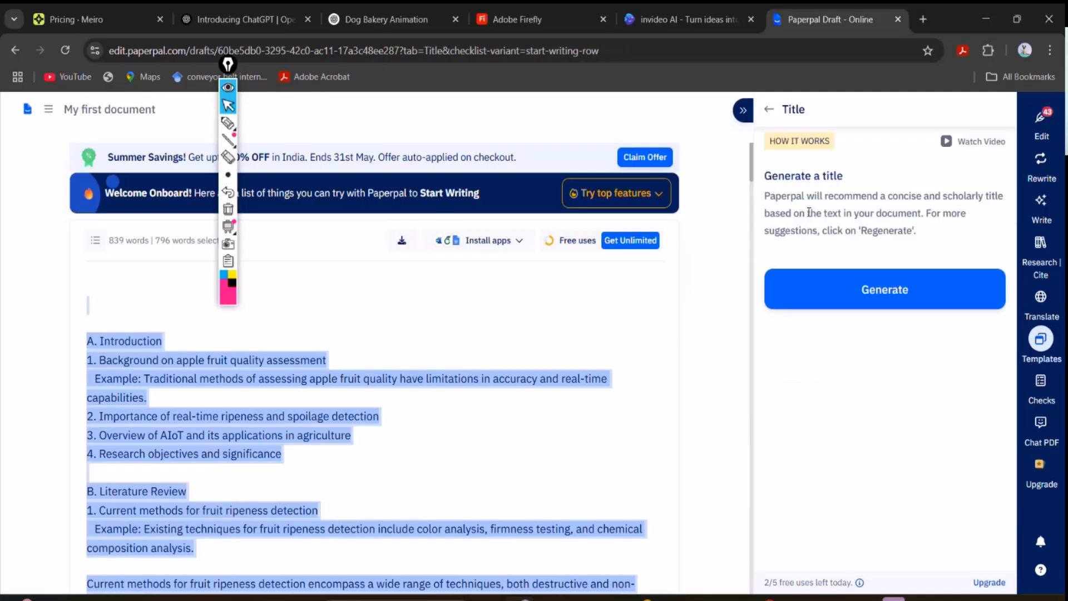
pyautogui.click(881, 292)
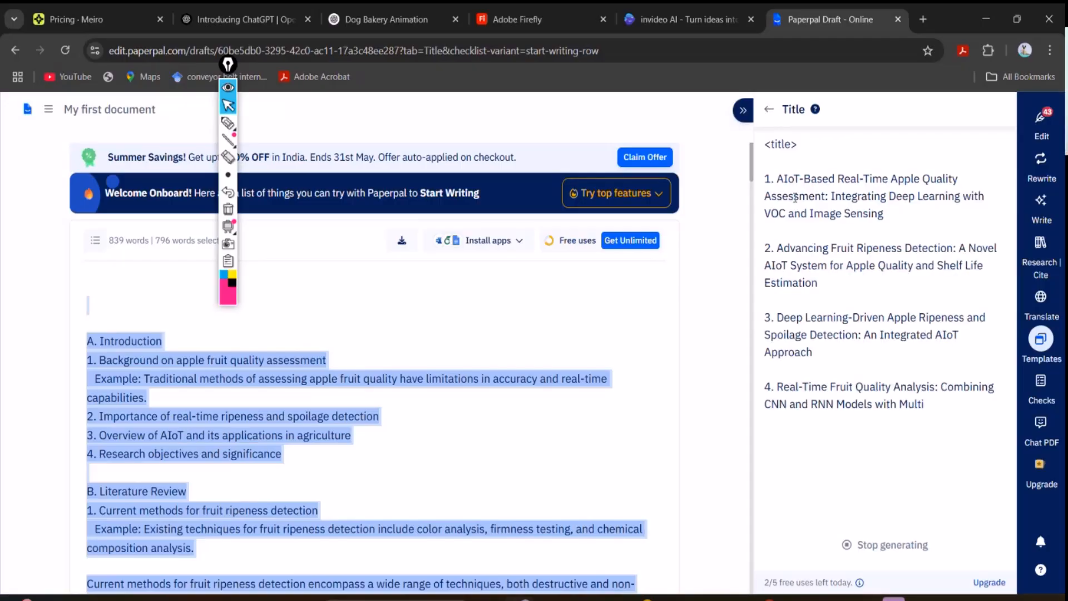
# Step: Copy the suggested title "AIoT-Based Real-Time Apple Quality Assessment: Integrating Deep Learning with VOC and Image Sensing" without its number
pyautogui.click(779, 180)
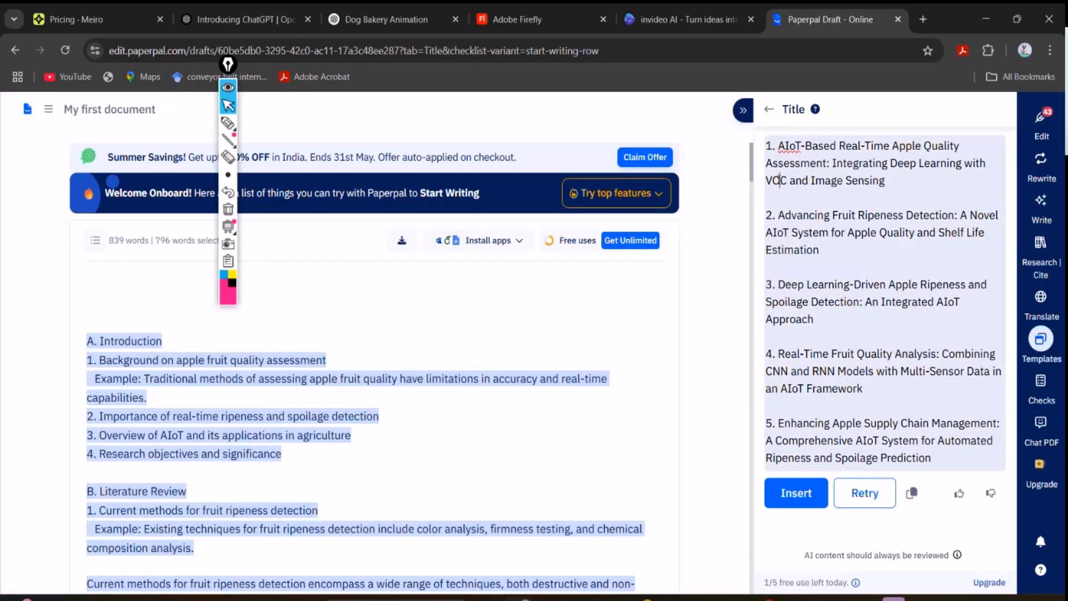
pyautogui.moveTo(779, 146); pyautogui.dragTo(911, 185)
pyautogui.hotkey('ctrl', 'c')
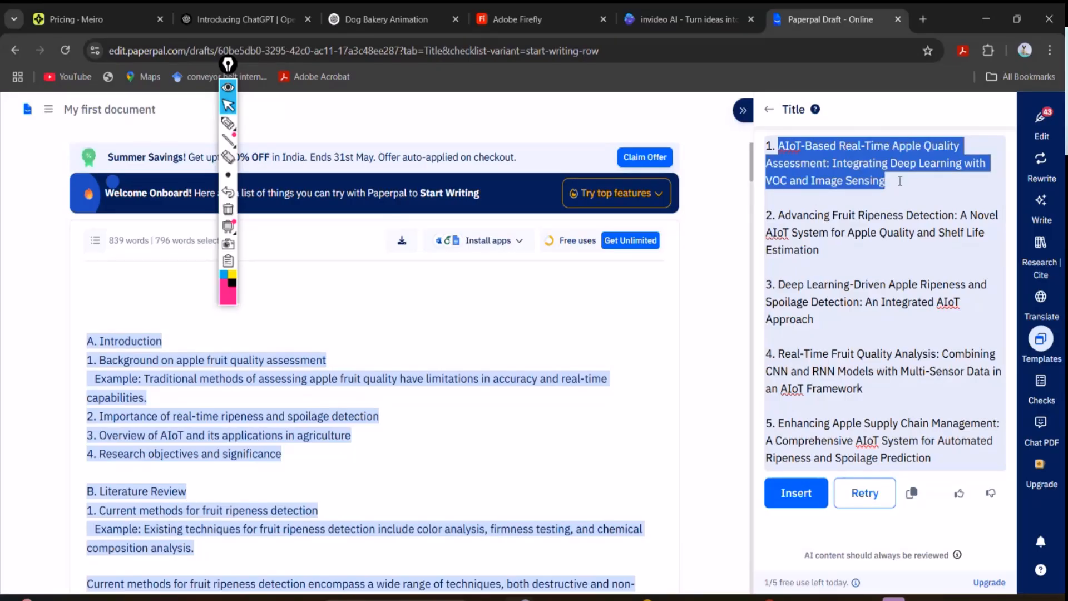
pyautogui.click(145, 293)
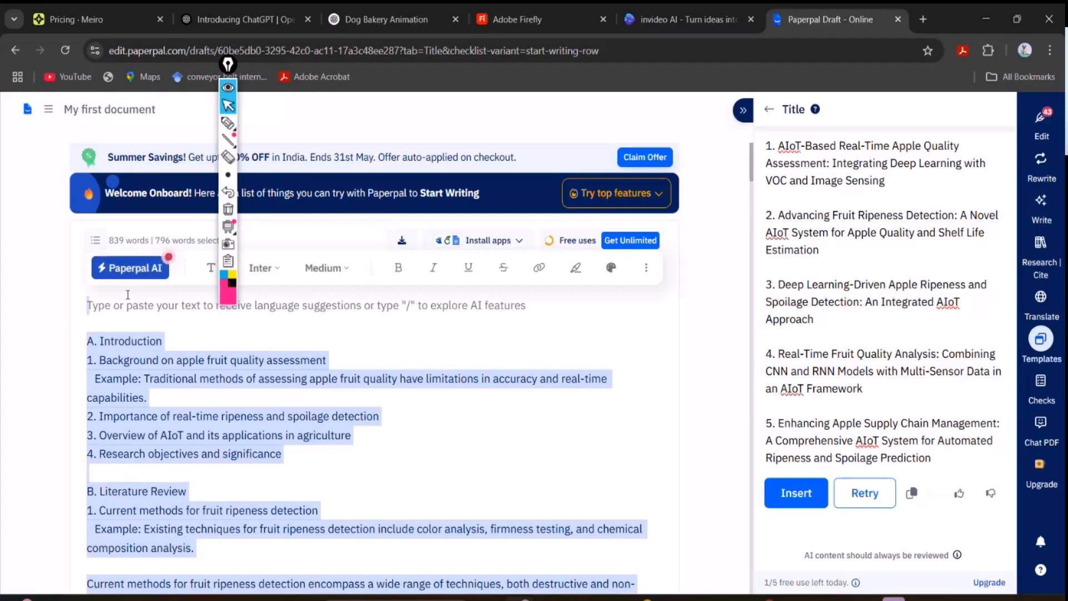
pyautogui.hotkey('ctrl', 'v')
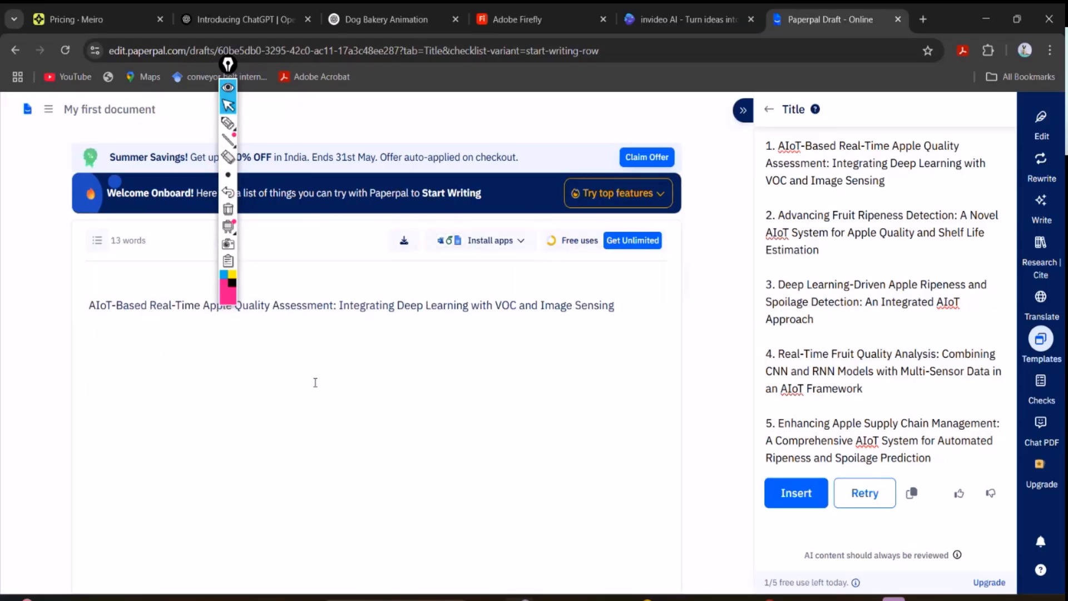
pyautogui.hotkey('ctrl', 'z')
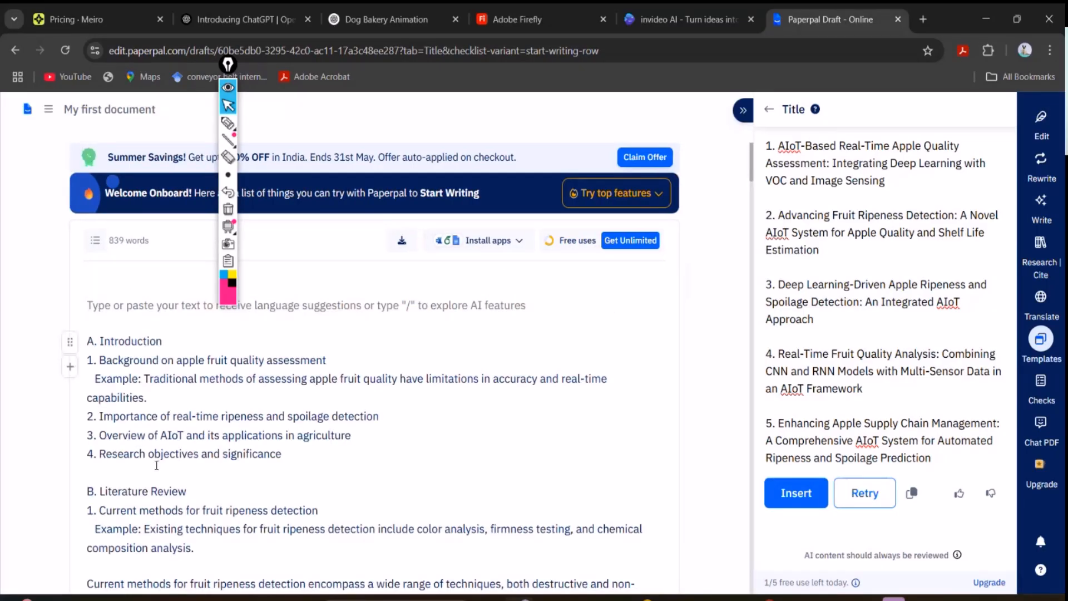
# Step: Paste the copied title into the empty line above "A. Introduction" and make it bold
pyautogui.rightClick(95, 320)
pyautogui.click(134, 432)
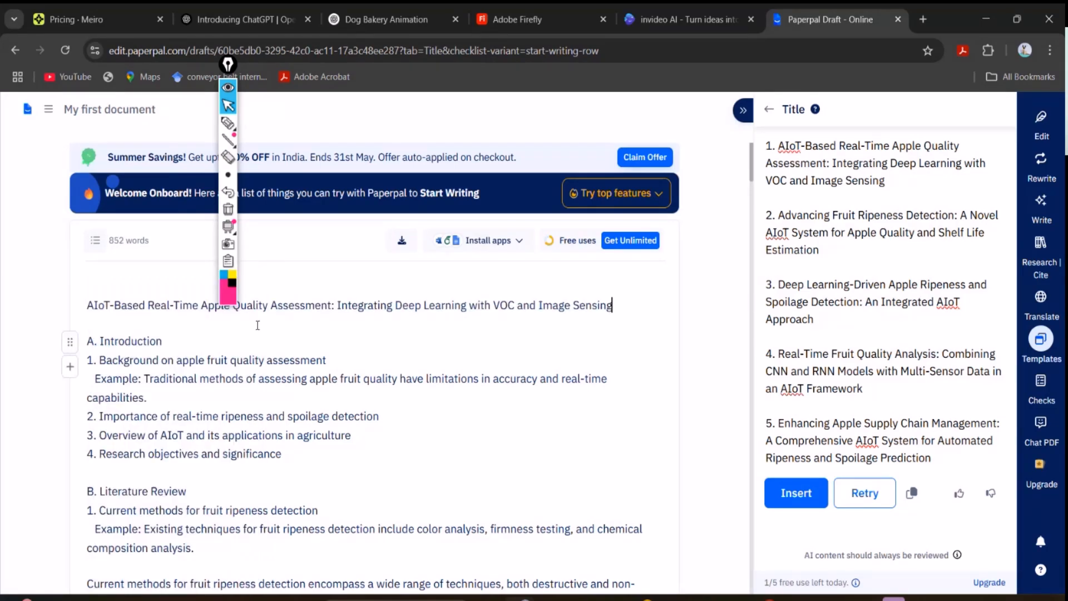
pyautogui.tripleClick(209, 307)
pyautogui.click(398, 269)
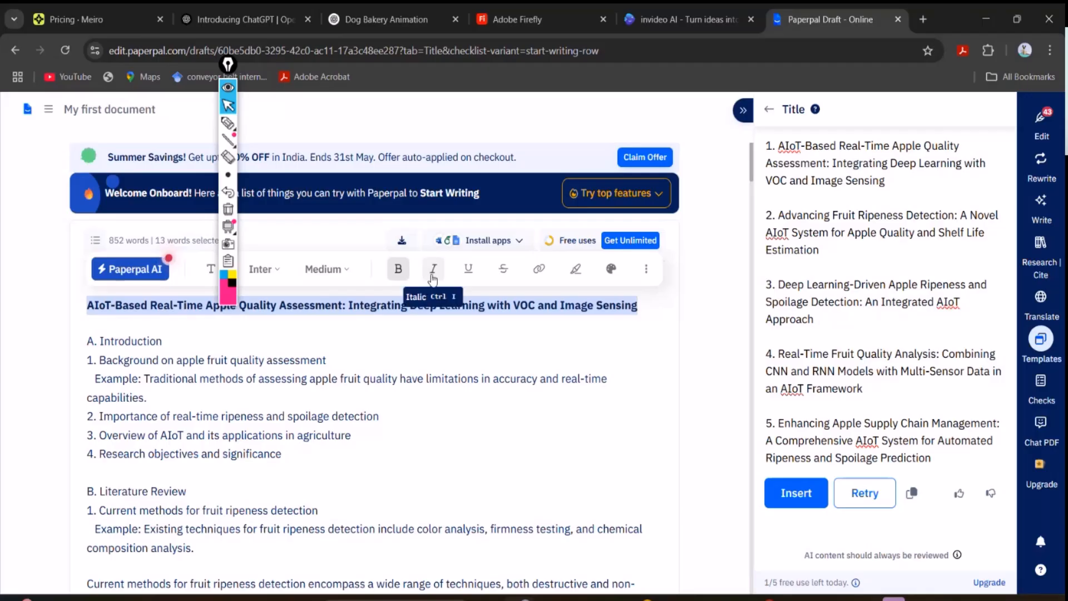
pyautogui.click(350, 337)
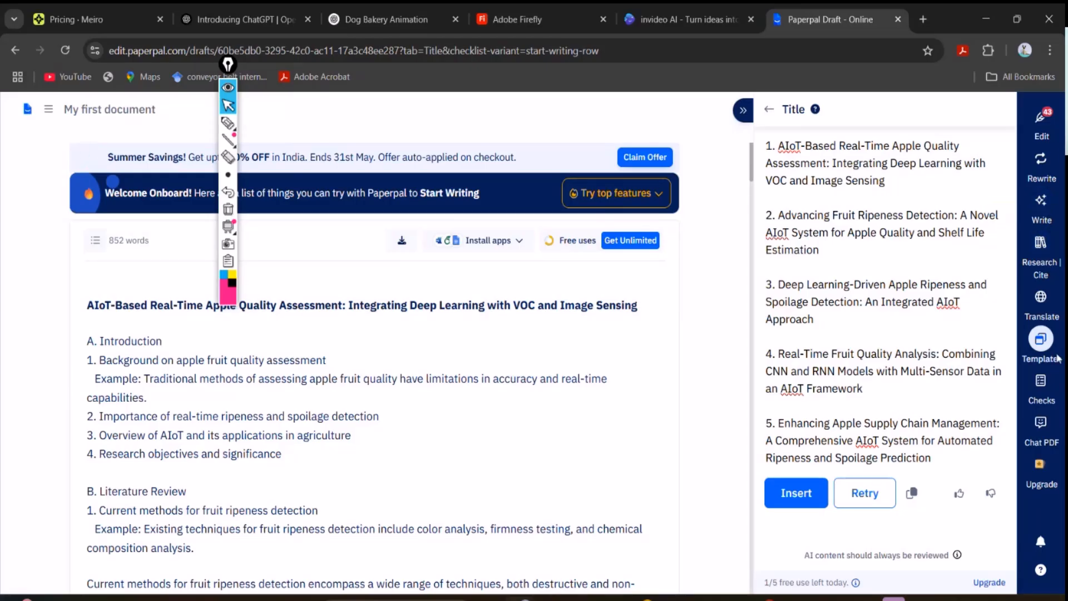
# Step: Generate an abstract from the document text with the Abstract template and copy the generated abstract
pyautogui.click(769, 110)
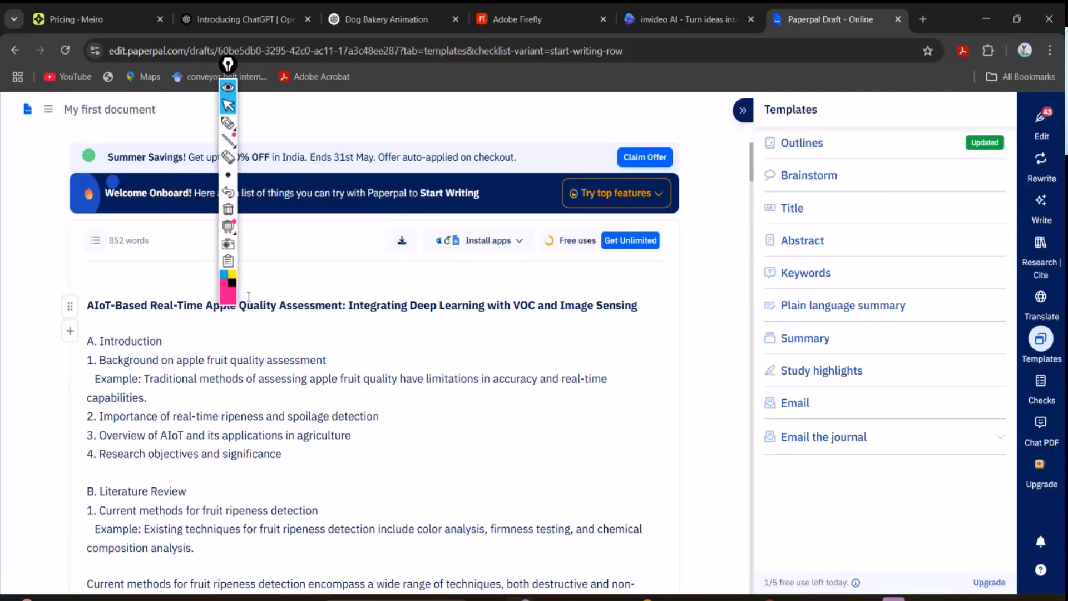
pyautogui.click(801, 249)
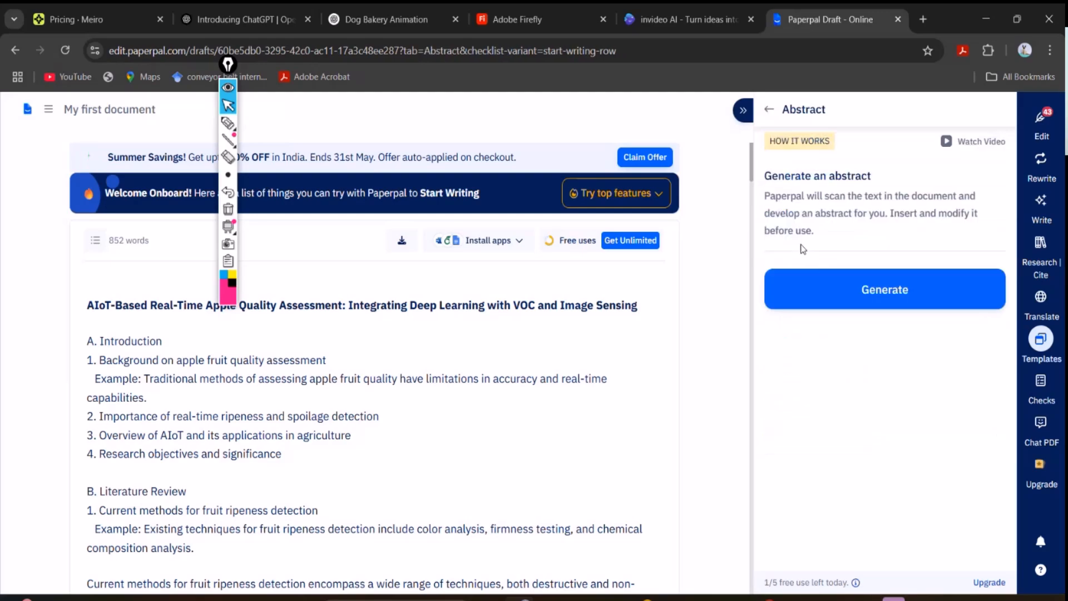
pyautogui.click(878, 290)
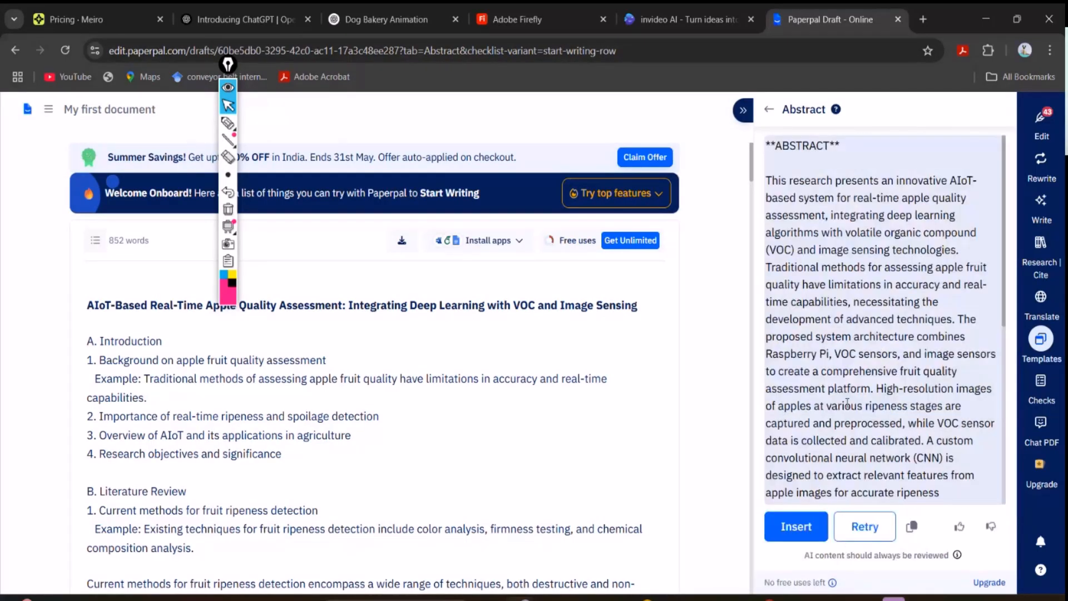
pyautogui.click(911, 527)
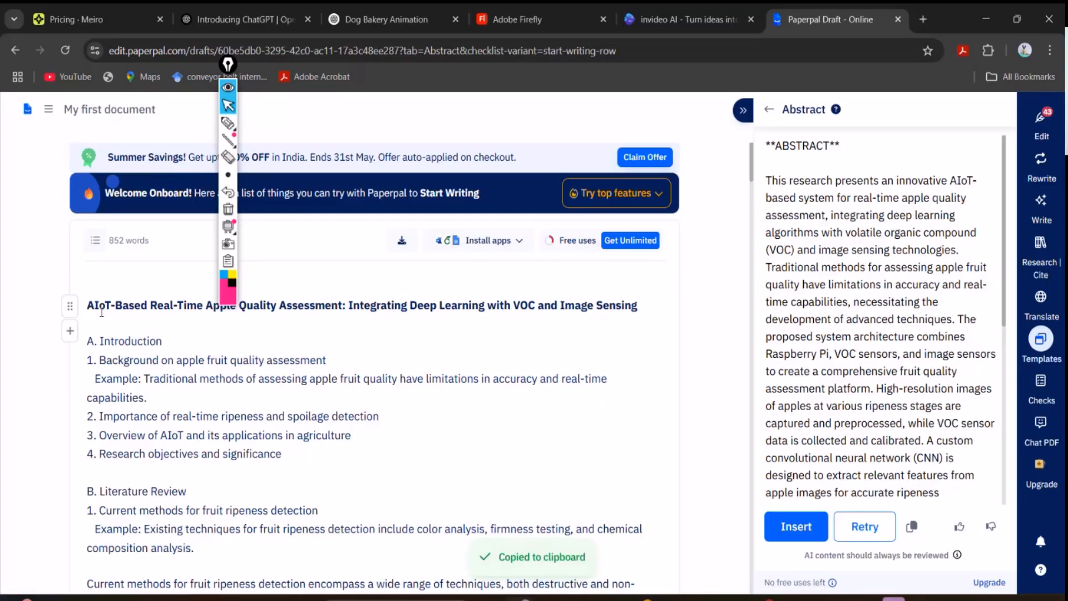
# Step: Paste the copied abstract on a new line between the bold article title and the Introduction heading
pyautogui.press('Return')
pyautogui.press('Return')
pyautogui.press('Return')
pyautogui.press('Return')
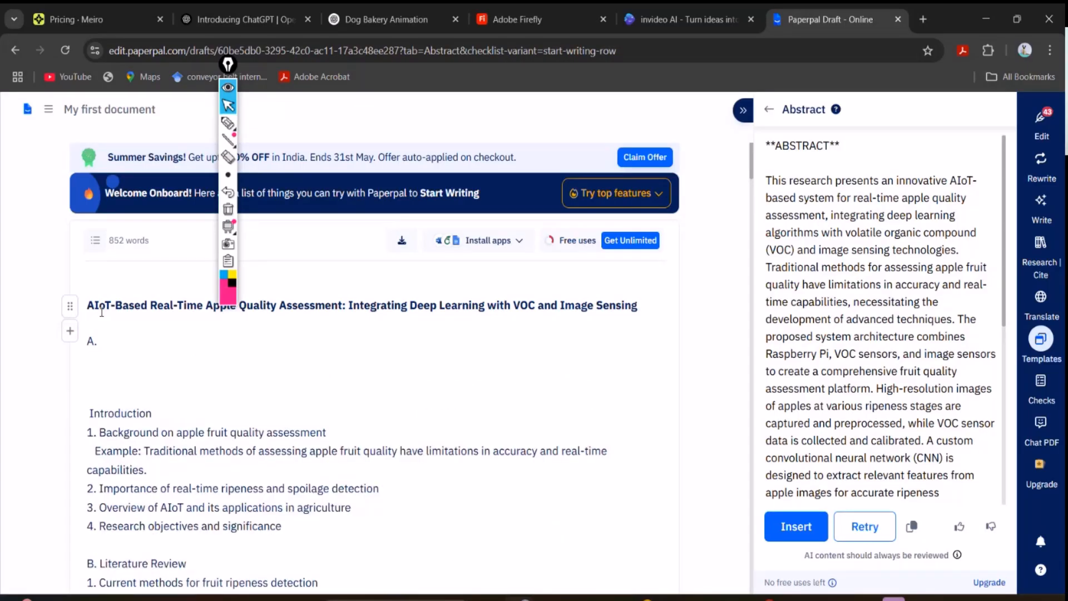
pyautogui.press('Up')
pyautogui.press('Up')
pyautogui.press('Up')
pyautogui.press('Up')
pyautogui.rightClick(150, 343)
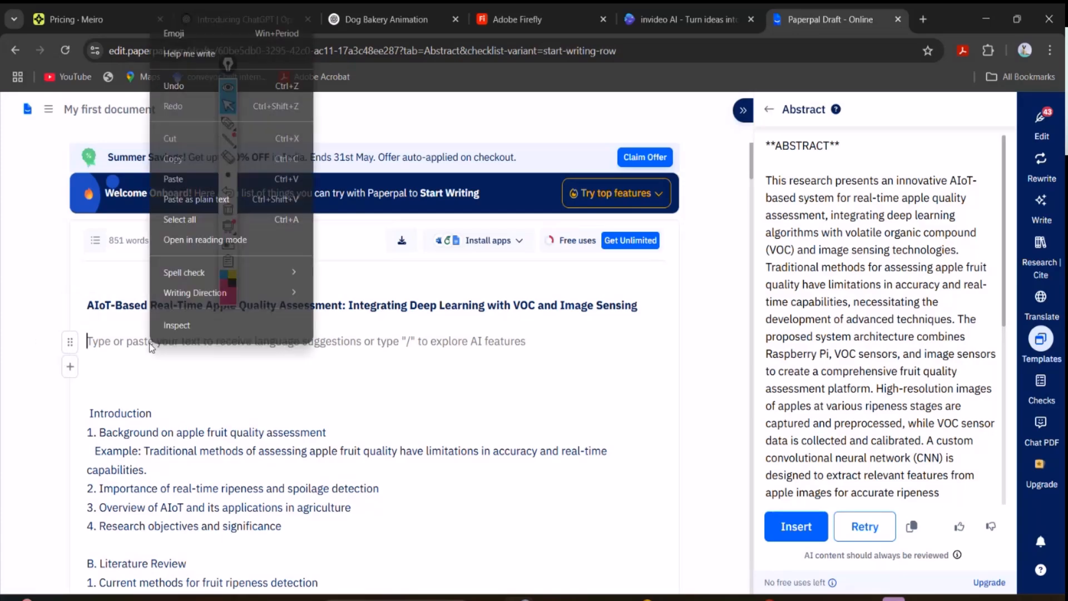
pyautogui.click(183, 179)
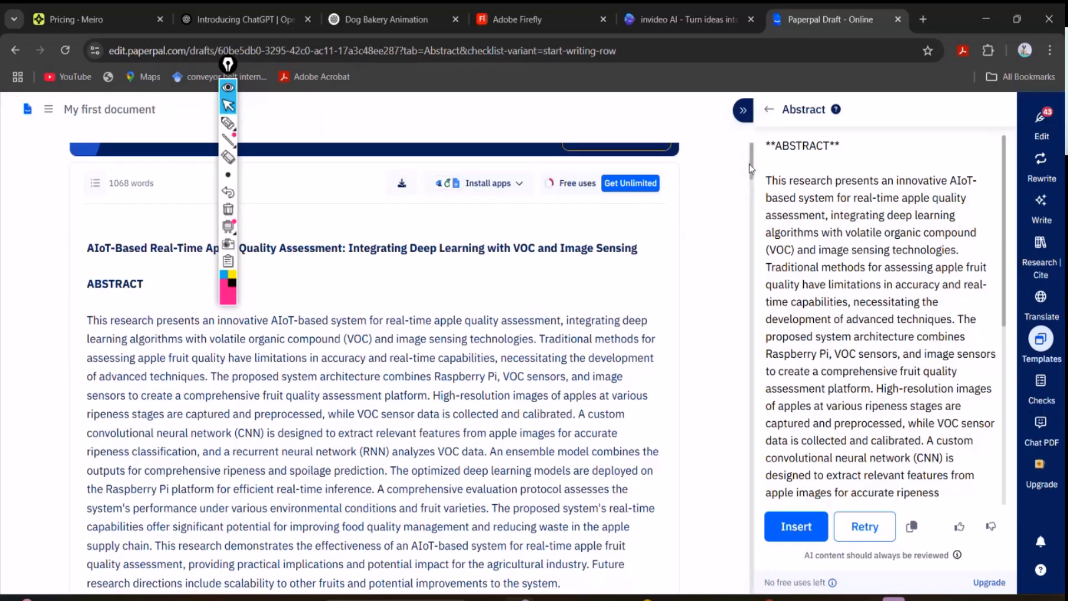
# Step: Read through the pasted abstract and the start of the Introduction outline beneath it
pyautogui.click(570, 278)
pyautogui.press('Down')
pyautogui.press('Down')
pyautogui.press('Down')
pyautogui.press('Down')
pyautogui.press('Down')
pyautogui.press('Down')
pyautogui.press('Down')
pyautogui.press('Down')
pyautogui.press('Down')
pyautogui.press('Down')
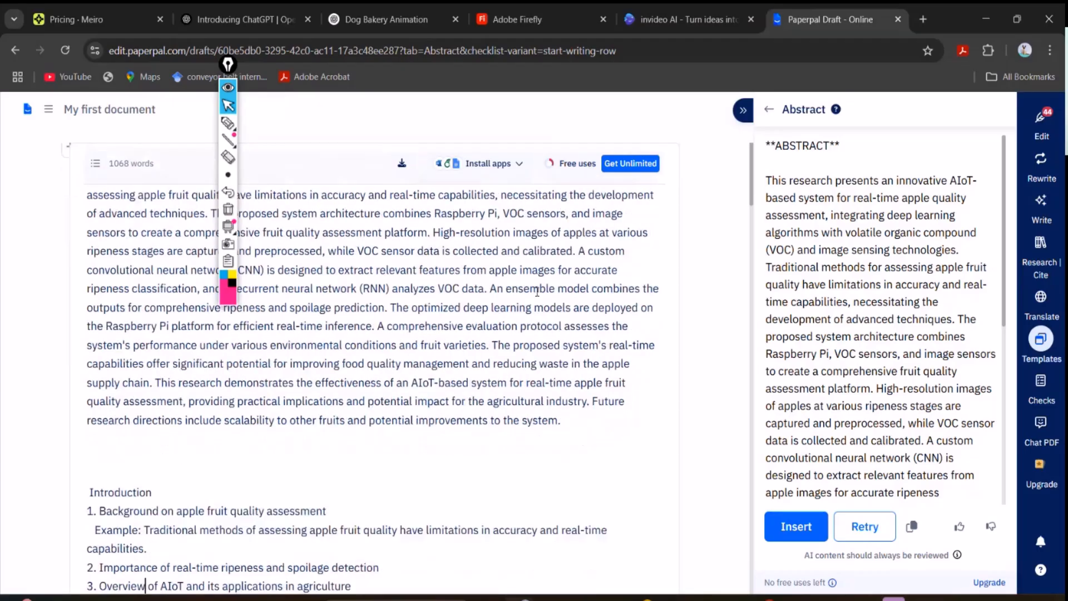
pyautogui.press('Up')
pyautogui.press('Up')
pyautogui.press('Up')
pyautogui.press('Up')
pyautogui.press('Up')
pyautogui.press('Up')
pyautogui.press('Up')
pyautogui.press('Up')
pyautogui.press('Up')
pyautogui.press('Up')
pyautogui.press('Up')
pyautogui.press('Up')
pyautogui.press('Up')
pyautogui.press('Up')
pyautogui.press('Up')
pyautogui.press('Up')
pyautogui.press('Up')
pyautogui.press('Up')
pyautogui.press('Up')
pyautogui.press('Up')
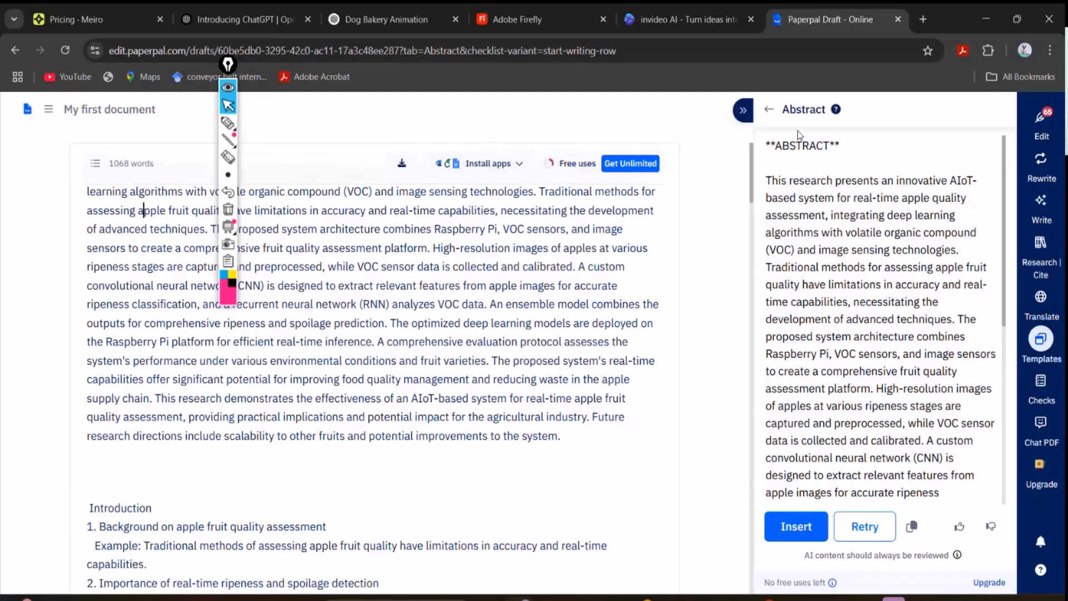
# Step: Return to the Templates list and read the Prime upgrade offer's description and monthly price
pyautogui.click(769, 111)
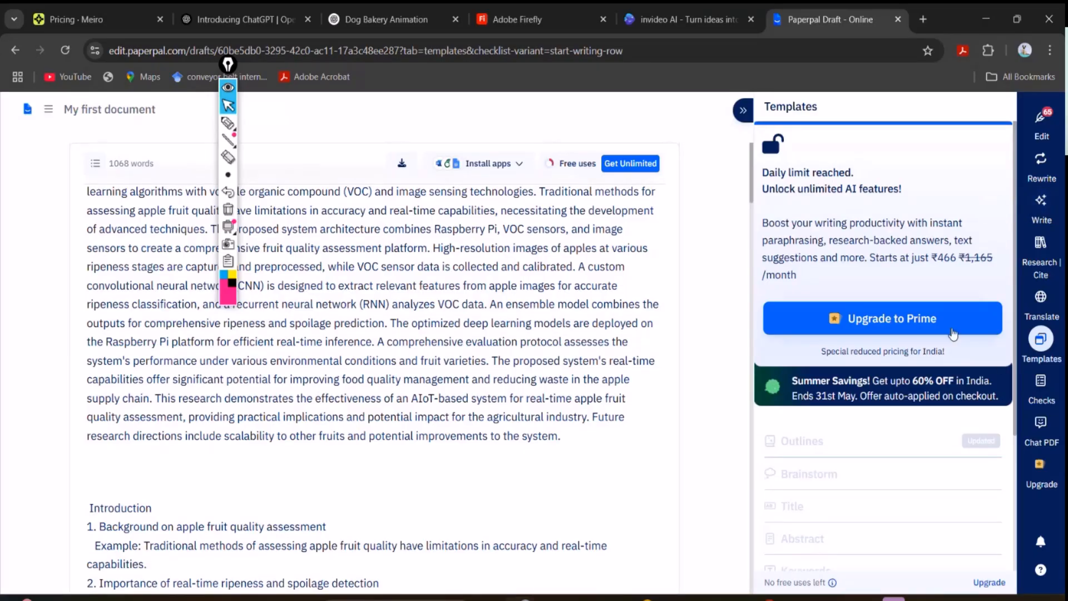
pyautogui.tripleClick(947, 264)
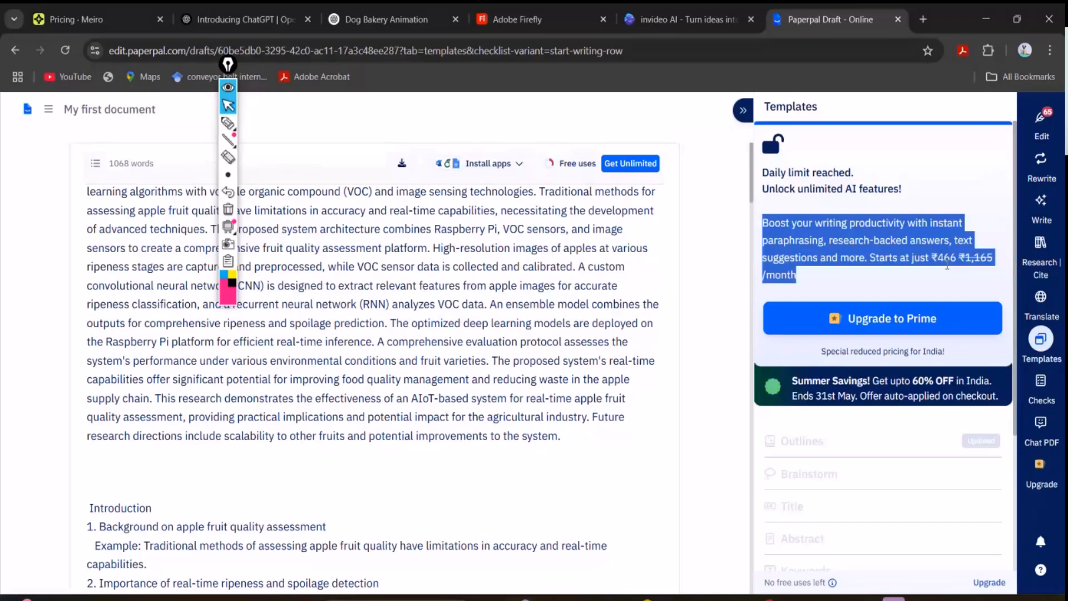
pyautogui.click(929, 271)
pyautogui.tripleClick(930, 271)
pyautogui.doubleClick(881, 256)
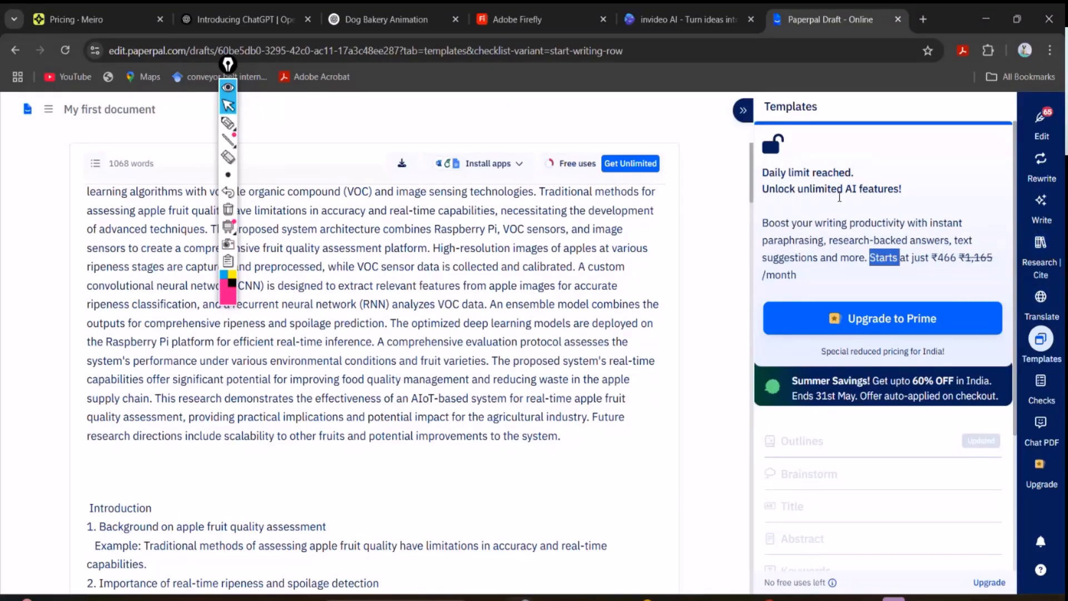
pyautogui.tripleClick(857, 235)
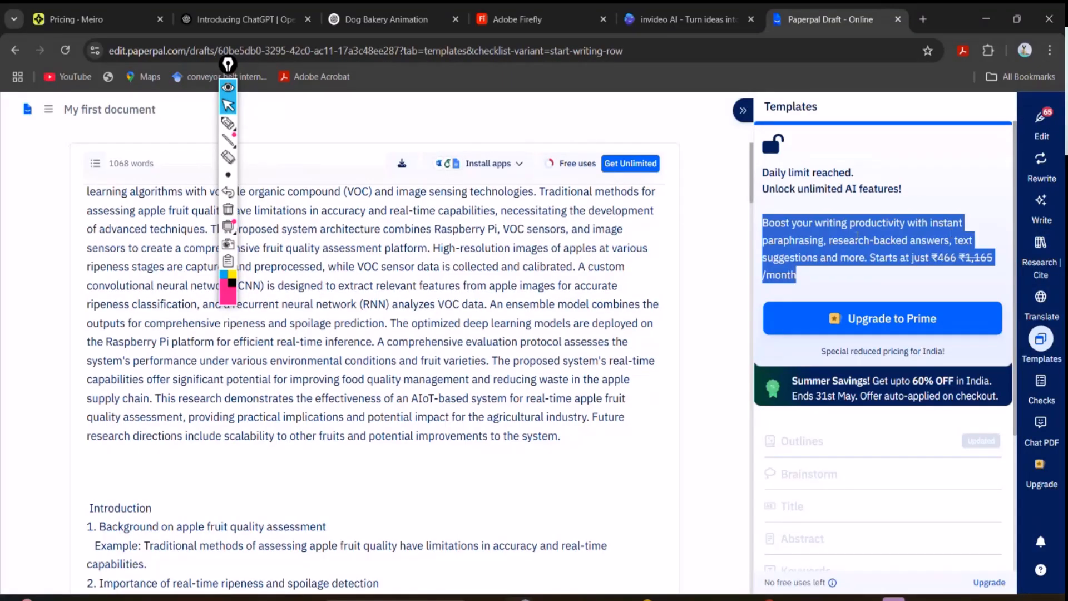
pyautogui.doubleClick(857, 235)
pyautogui.click(857, 235)
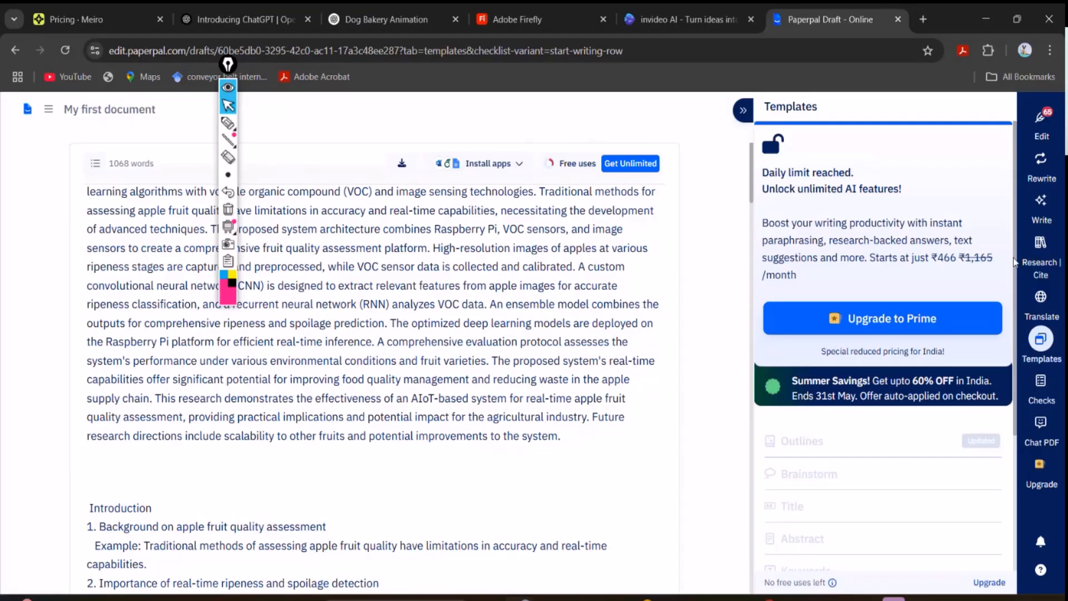
# Step: Open the Journal Submission Check from the document checks and read its manuscript upload instructions
pyautogui.click(1040, 382)
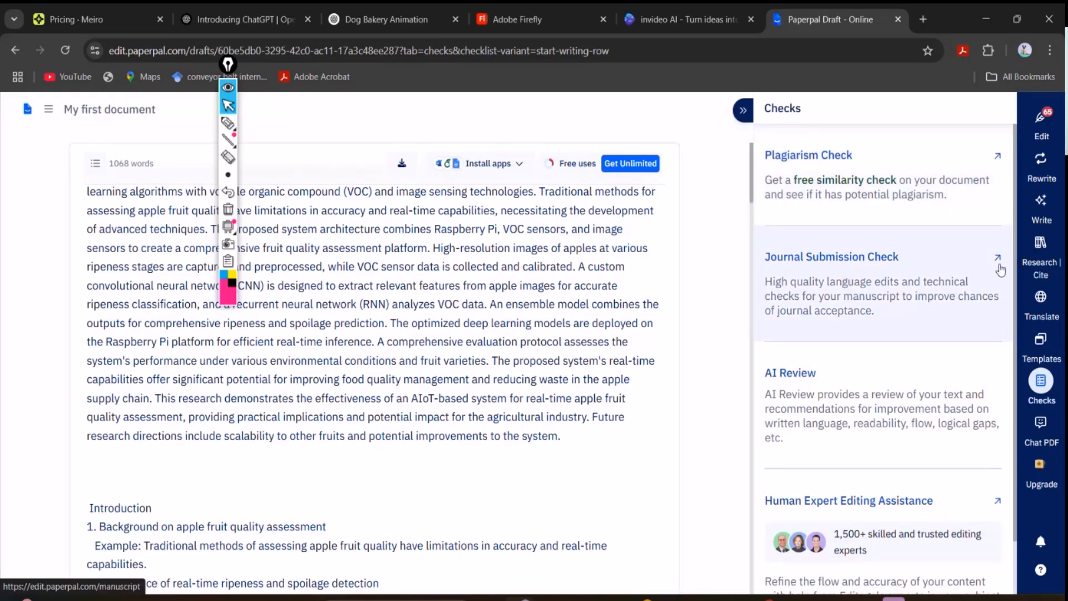
pyautogui.click(999, 267)
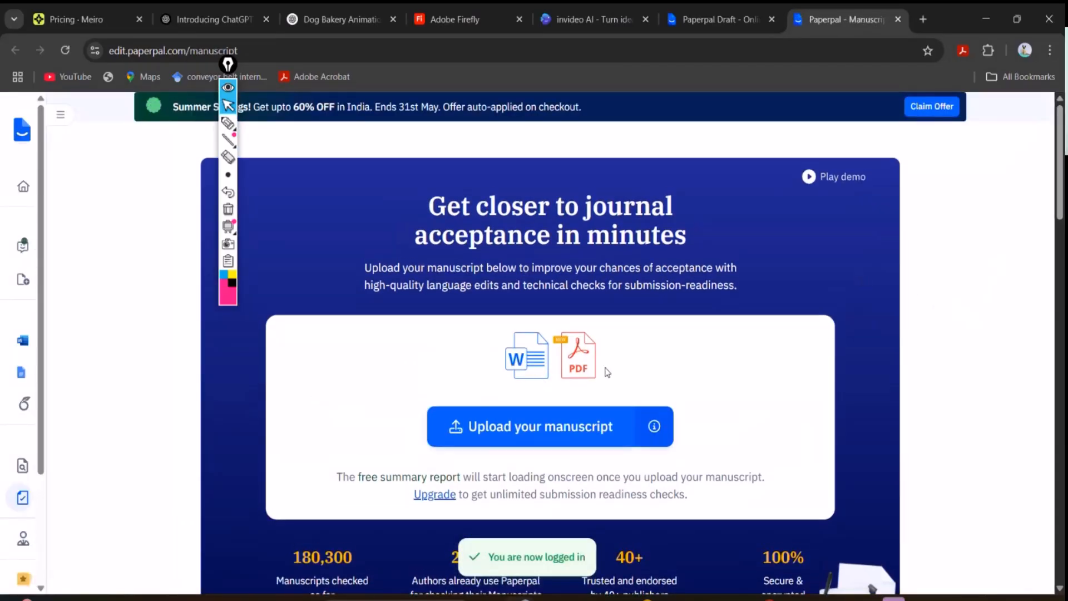
pyautogui.tripleClick(871, 288)
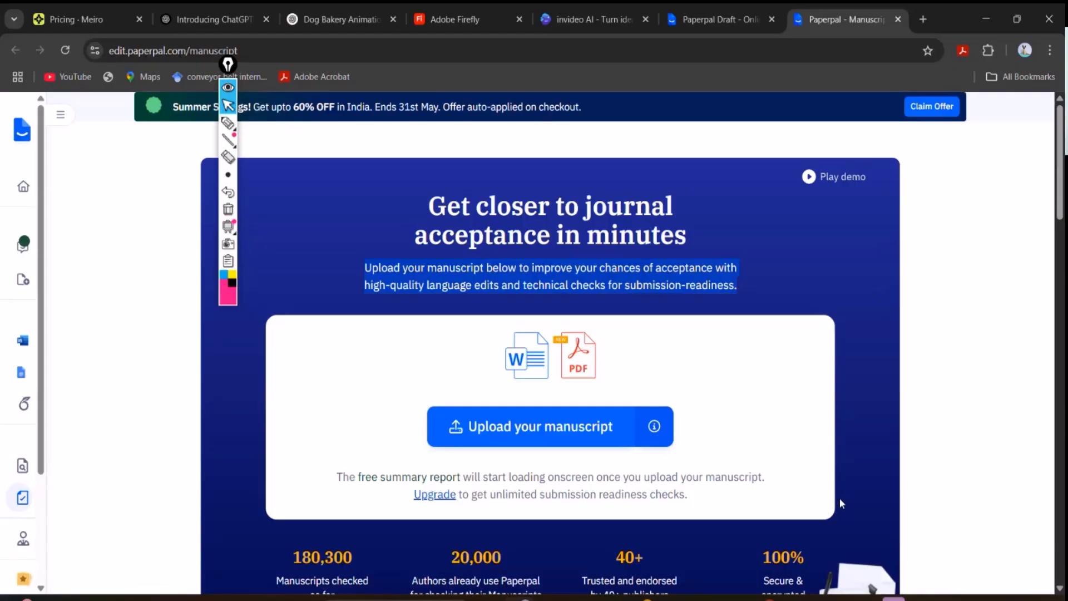
pyautogui.click(769, 372)
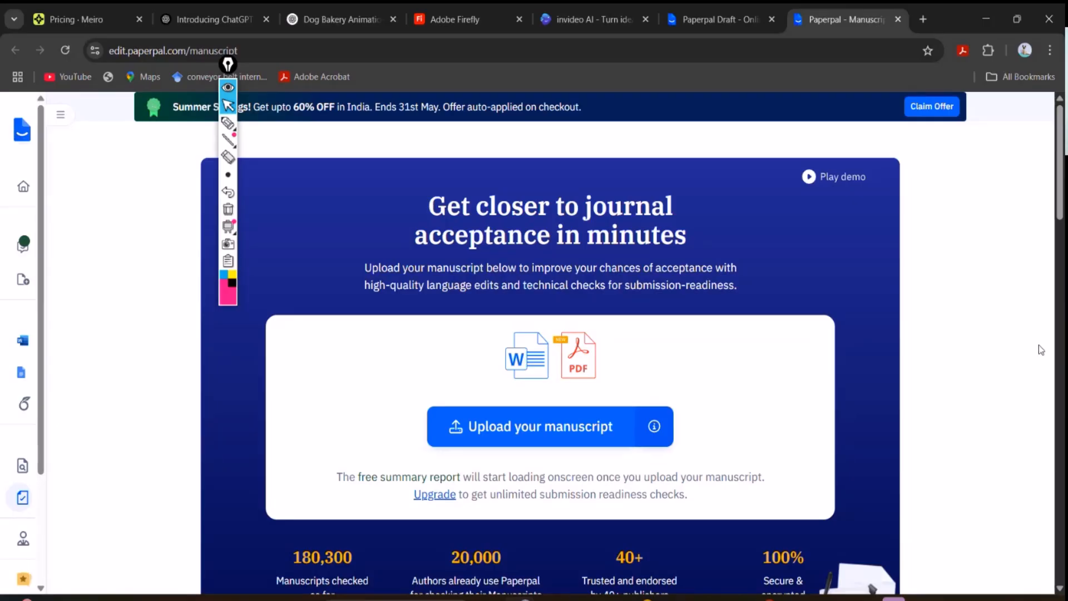
# Step: Switch to Session6.pptx in PowerPoint and start the slide show from the "Go to Templates" slide
pyautogui.moveTo(703, 599)
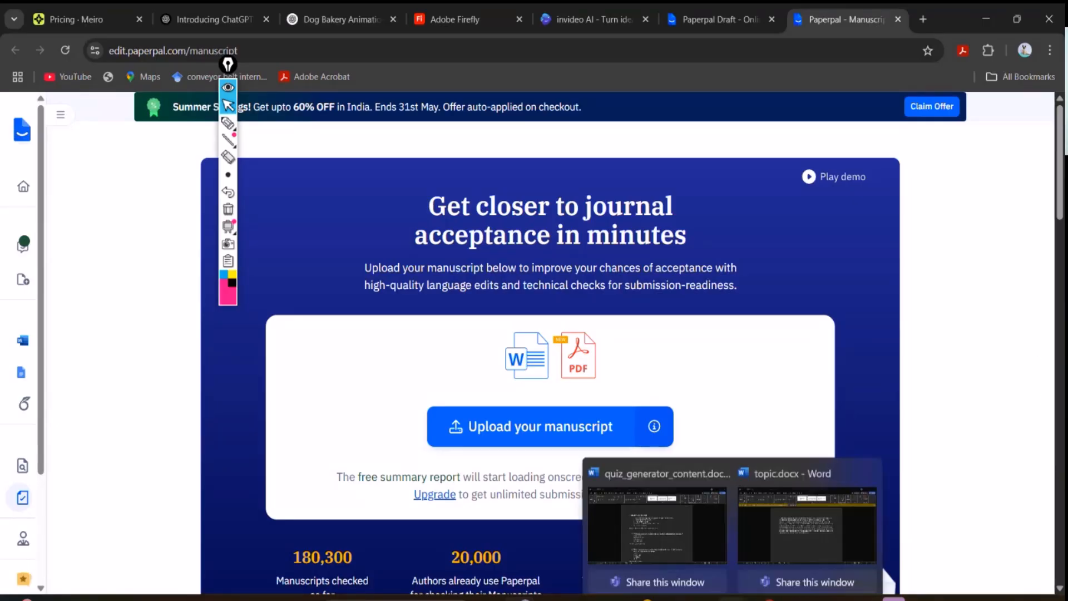
pyautogui.moveTo(533, 494)
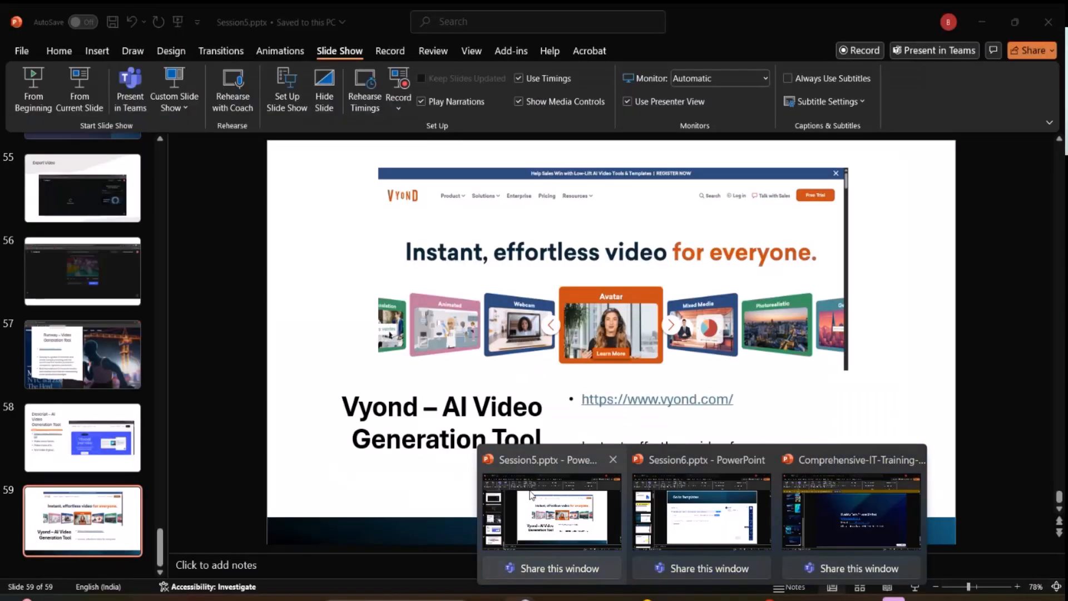
pyautogui.moveTo(688, 535)
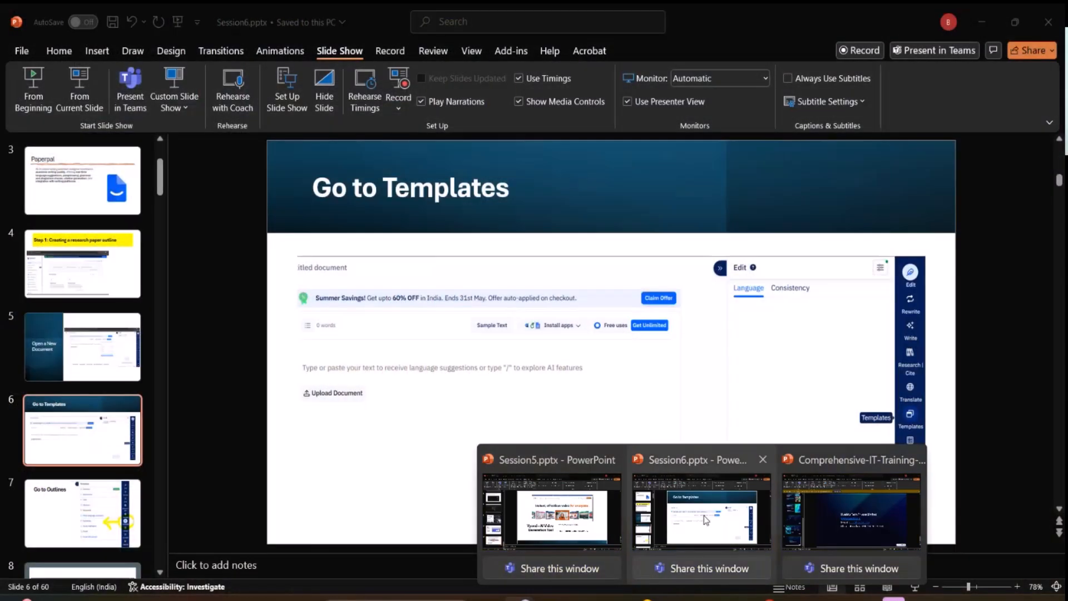
pyautogui.click(703, 514)
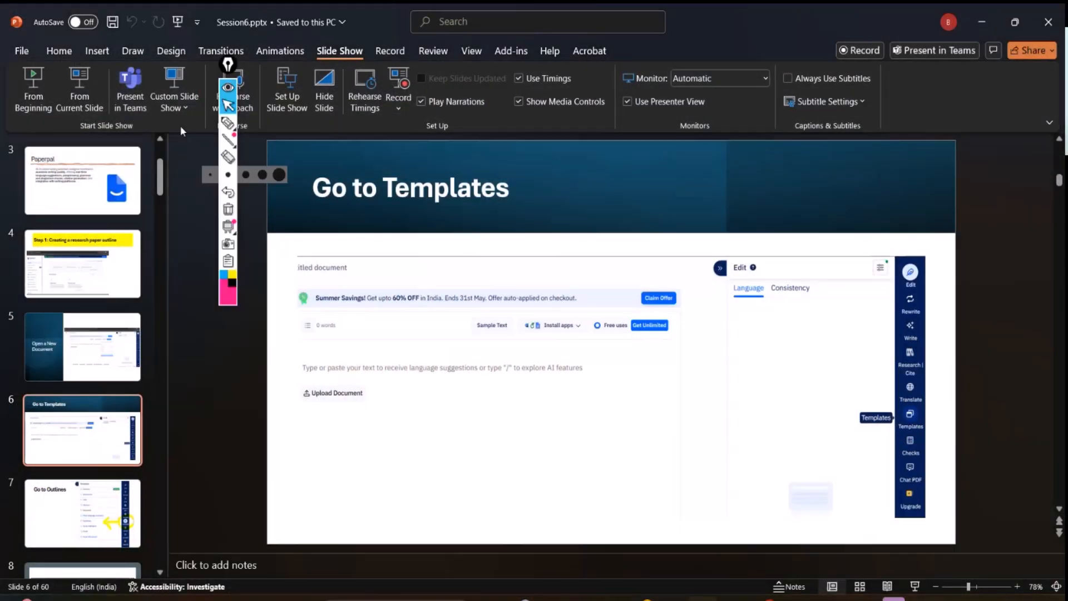
pyautogui.click(79, 92)
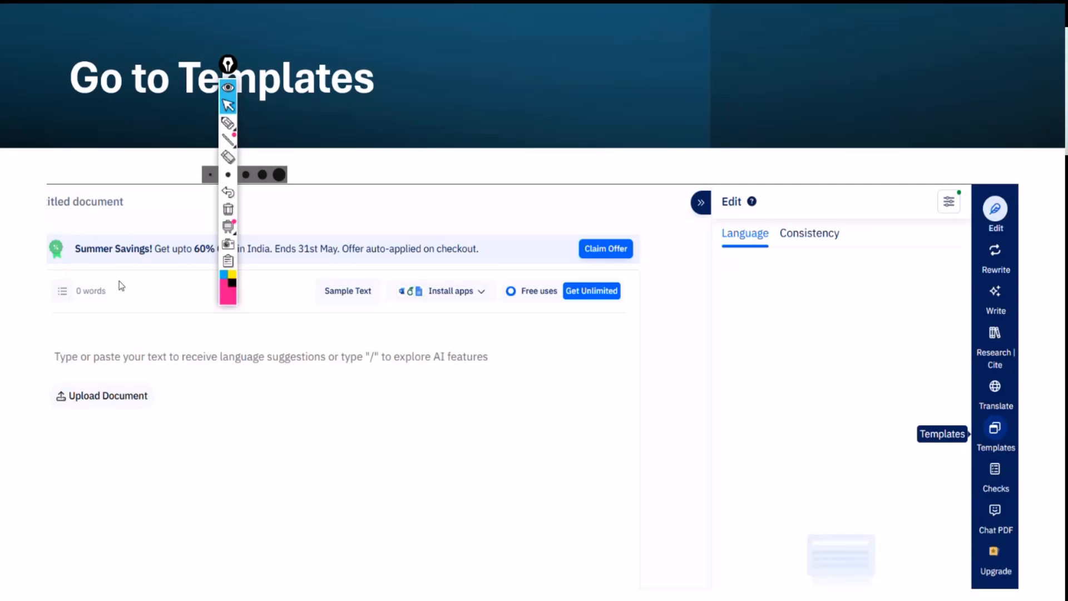
# Step: Advance the slide show past the outline, section-breakdown and Rewrite slides to the Checks slide
pyautogui.click(415, 398)
pyautogui.click(415, 399)
pyautogui.click(414, 398)
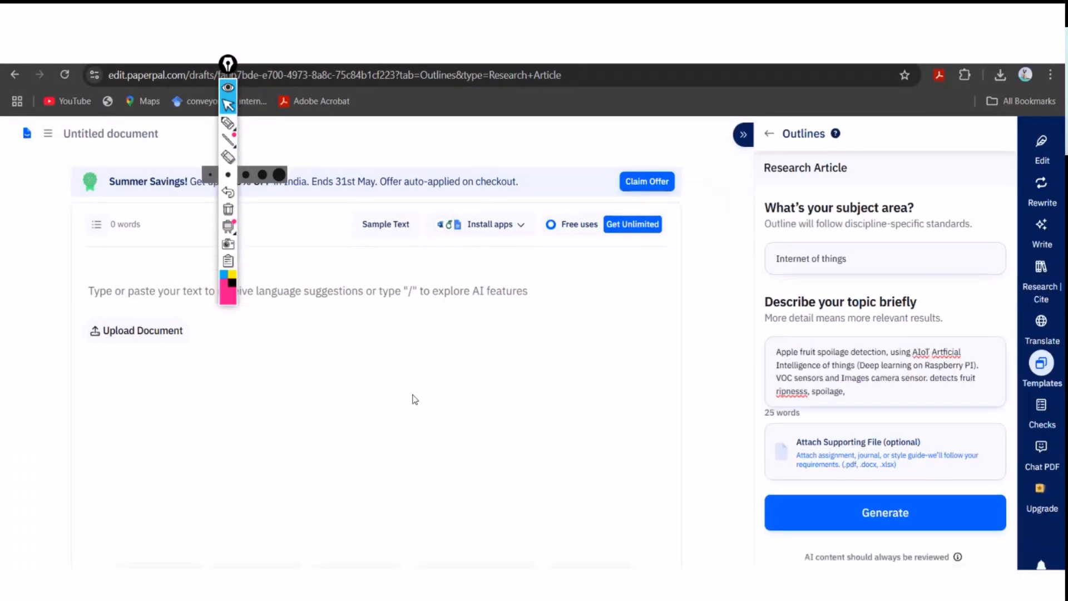
pyautogui.click(415, 398)
pyautogui.click(415, 398)
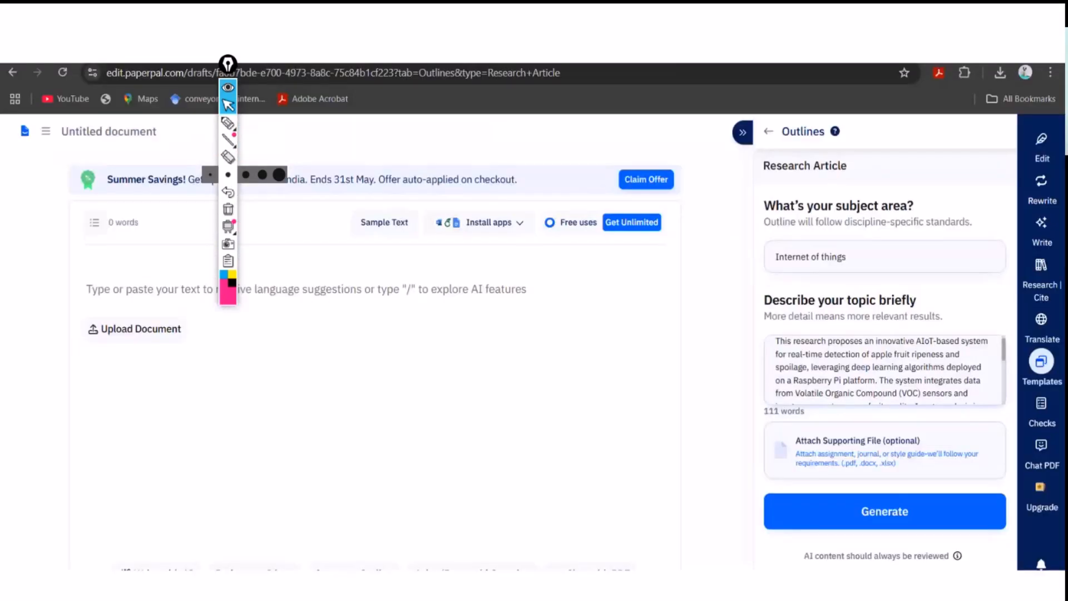
pyautogui.click(414, 399)
pyautogui.click(414, 399)
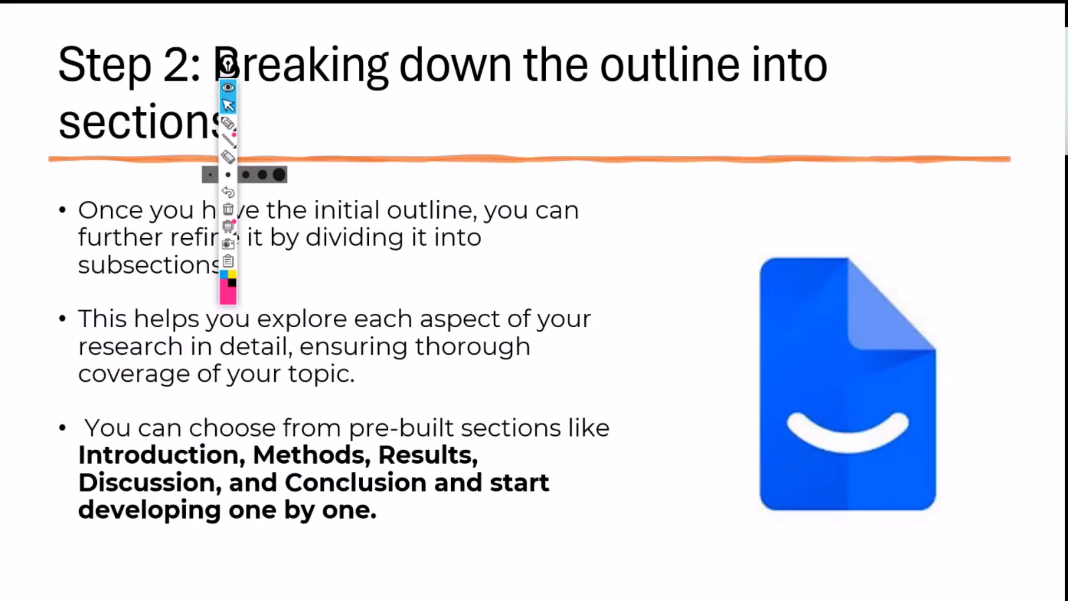
pyautogui.press('Right')
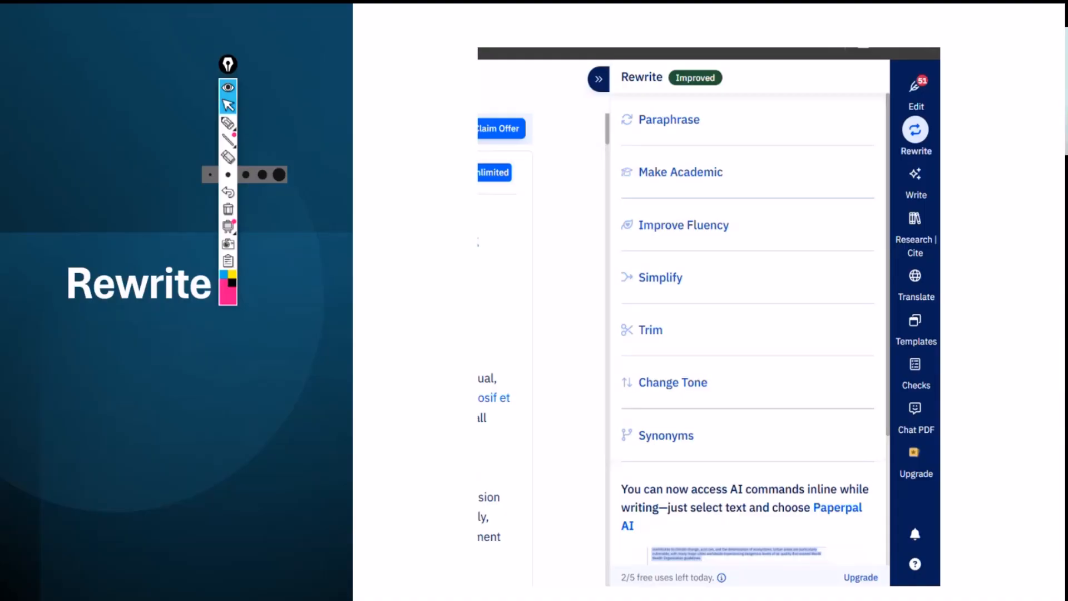
pyautogui.press('Right')
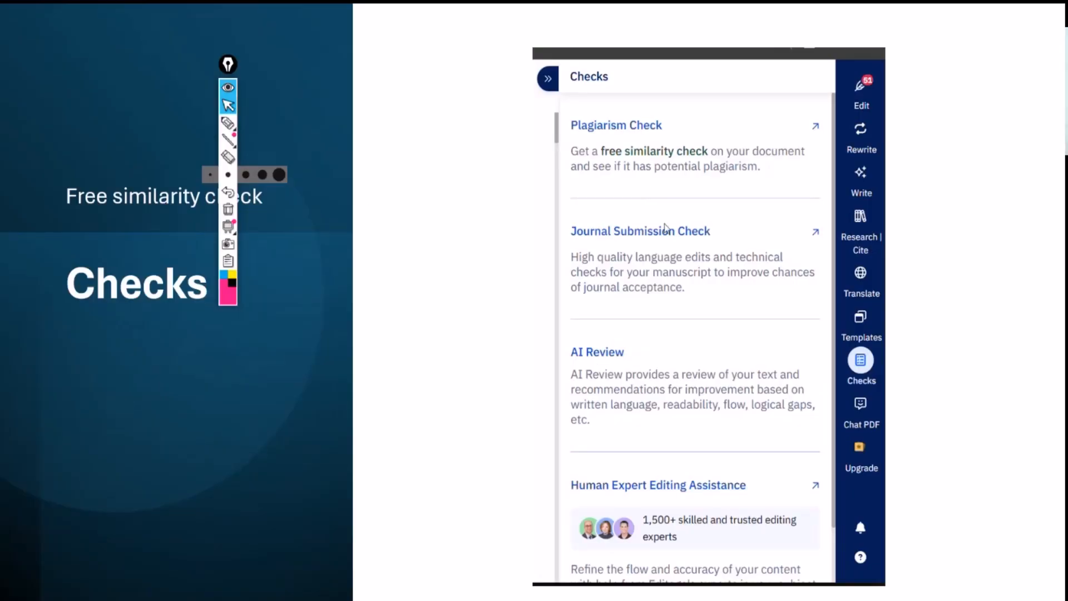
# Step: Circle and tick Human Expert Editing Assistance on the Checks slide with the pen, and clear the annotations
pyautogui.moveTo(235, 128)
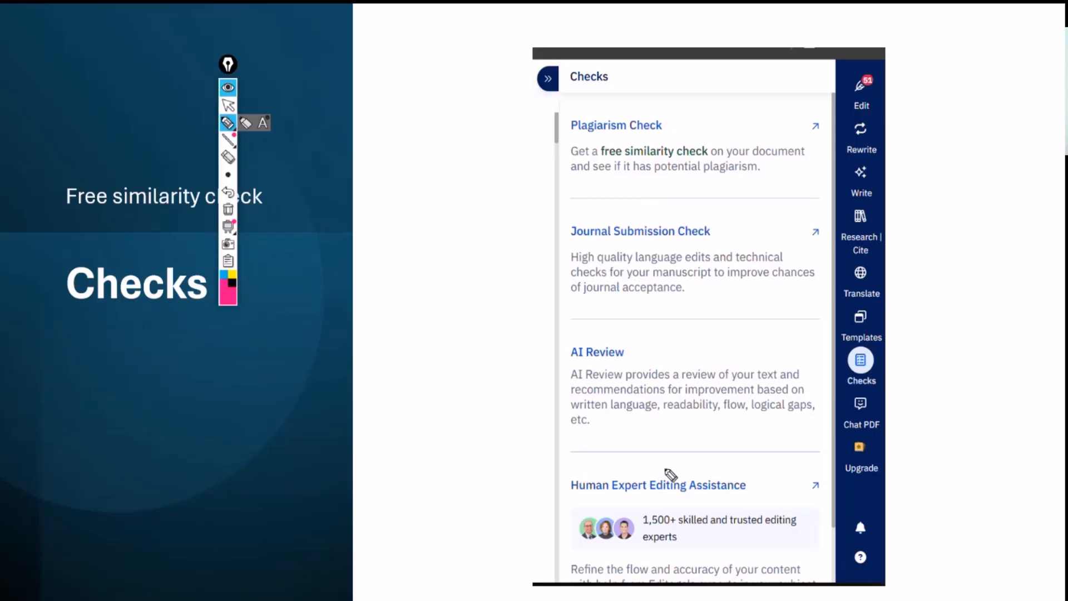
pyautogui.moveTo(669, 468)
pyautogui.mouseDown()
pyautogui.moveTo(617, 456)
pyautogui.moveTo(529, 512)
pyautogui.moveTo(787, 444)
pyautogui.moveTo(621, 452)
pyautogui.mouseUp()
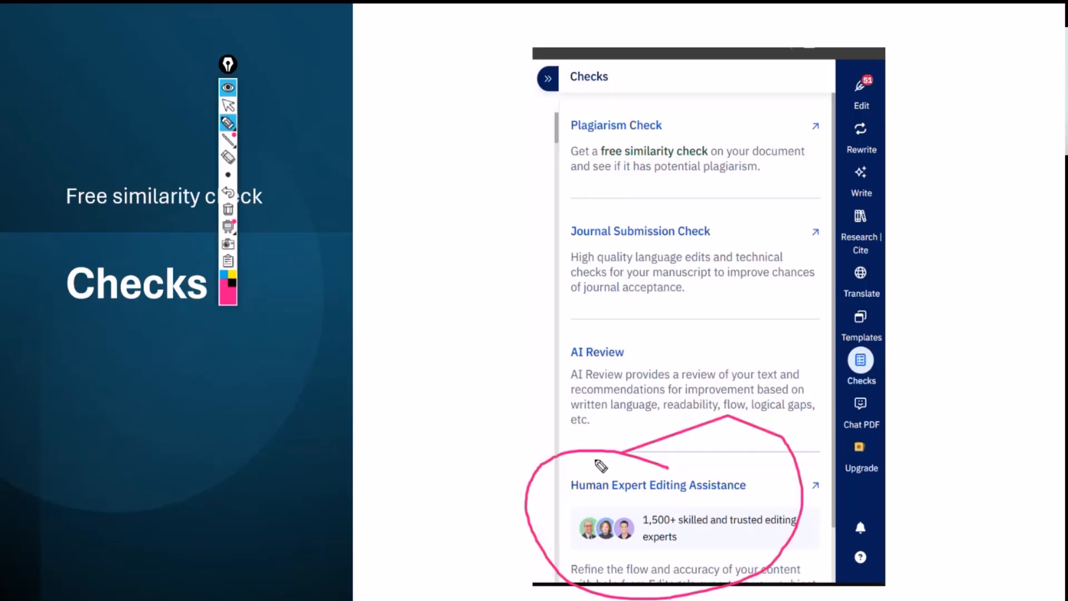
pyautogui.moveTo(754, 502)
pyautogui.mouseDown()
pyautogui.moveTo(818, 543)
pyautogui.moveTo(944, 427)
pyautogui.mouseUp()
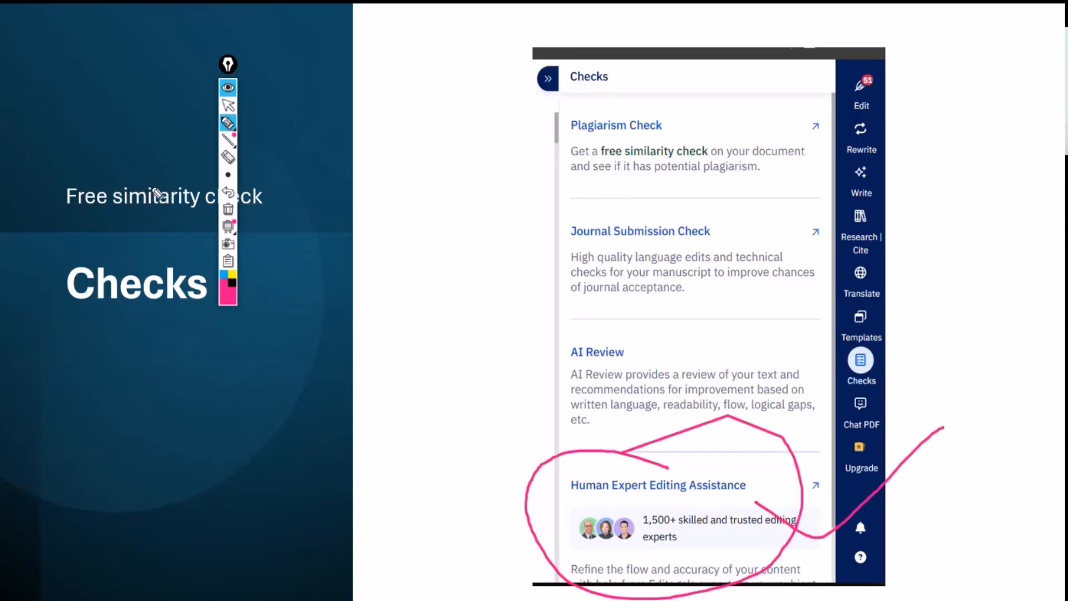
pyautogui.click(228, 209)
pyautogui.click(228, 105)
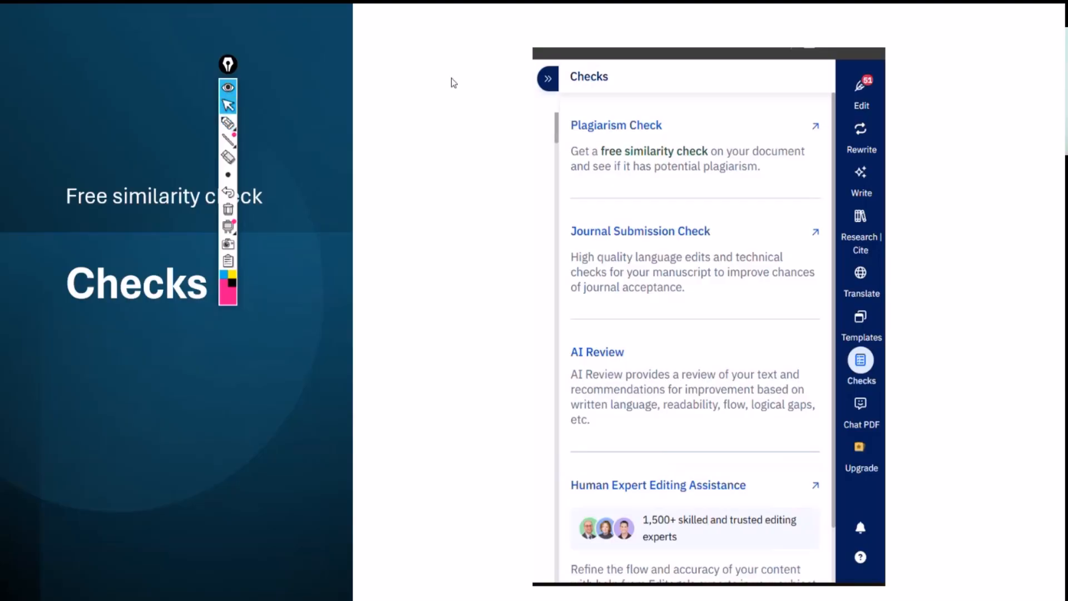
# Step: Present the AI Review slide and end the slide show on the "Chat with any PDF" slide
pyautogui.click(687, 198)
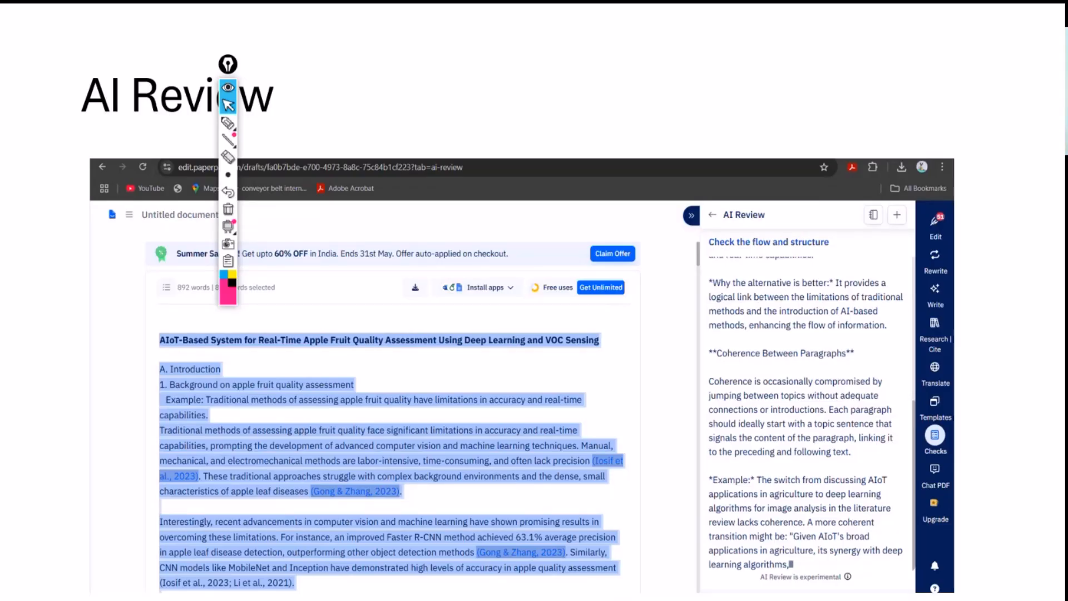
pyautogui.press('Right')
pyautogui.press('Right')
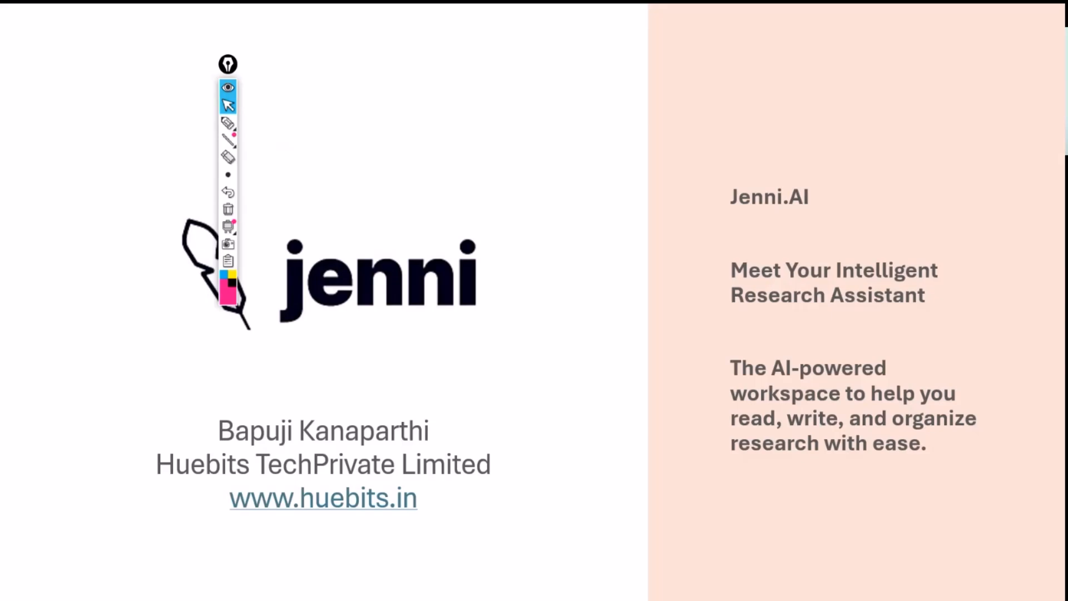
pyautogui.press('Left')
pyautogui.press('Escape')
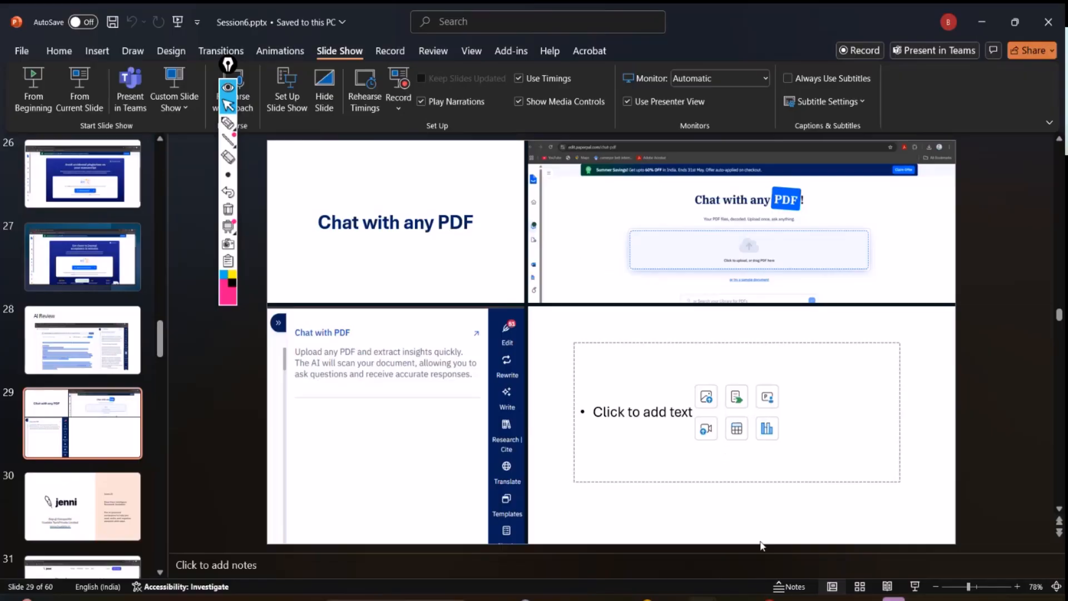
# Step: Switch to the Day 2 FDP meeting in Microsoft Teams and view its chat and participants list
pyautogui.moveTo(893, 598)
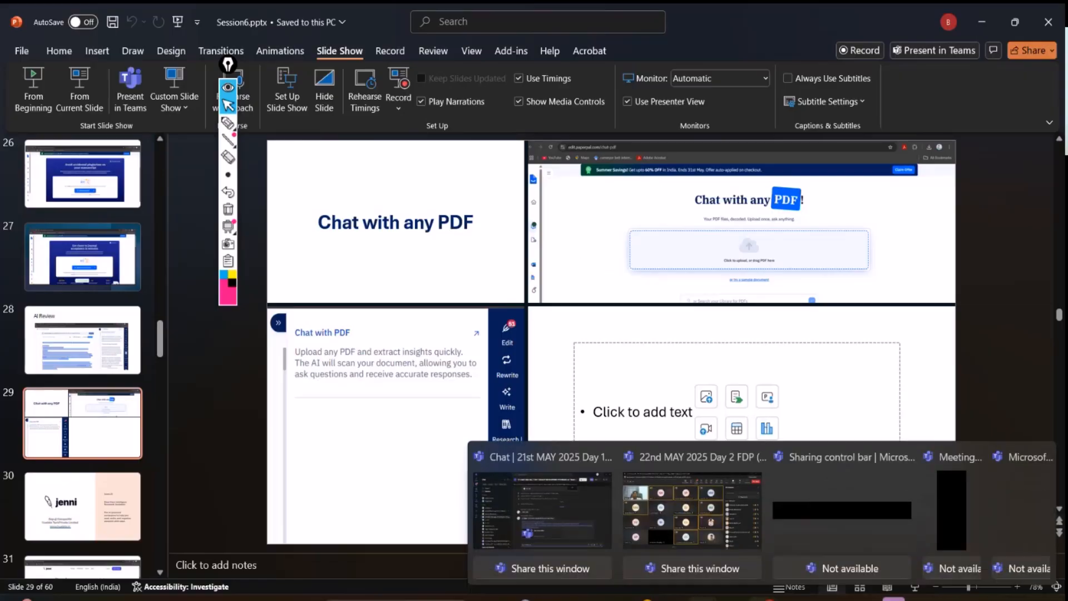
pyautogui.click(692, 509)
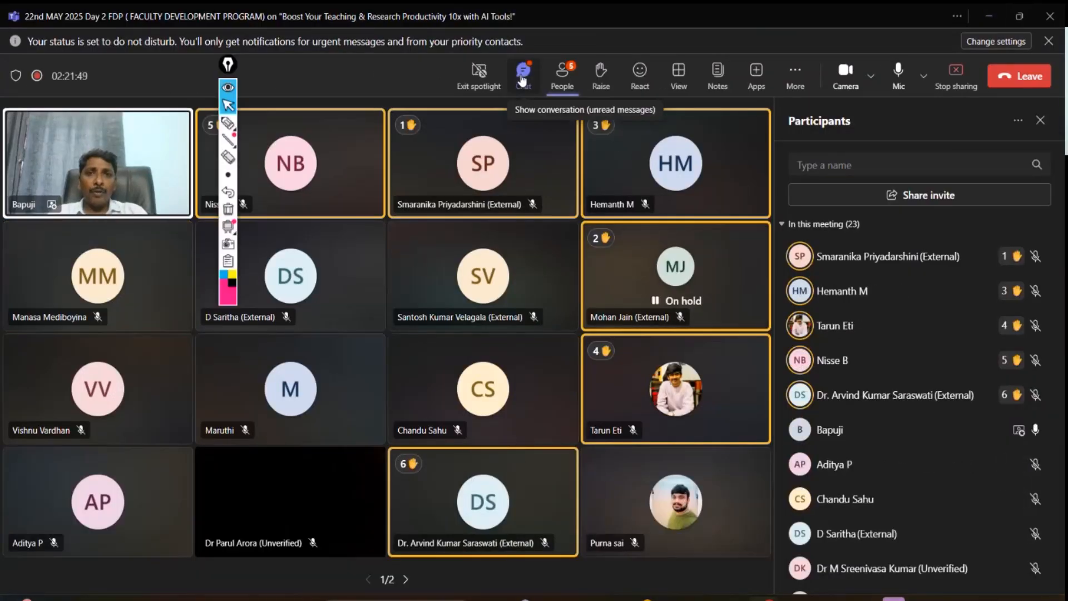
pyautogui.click(522, 78)
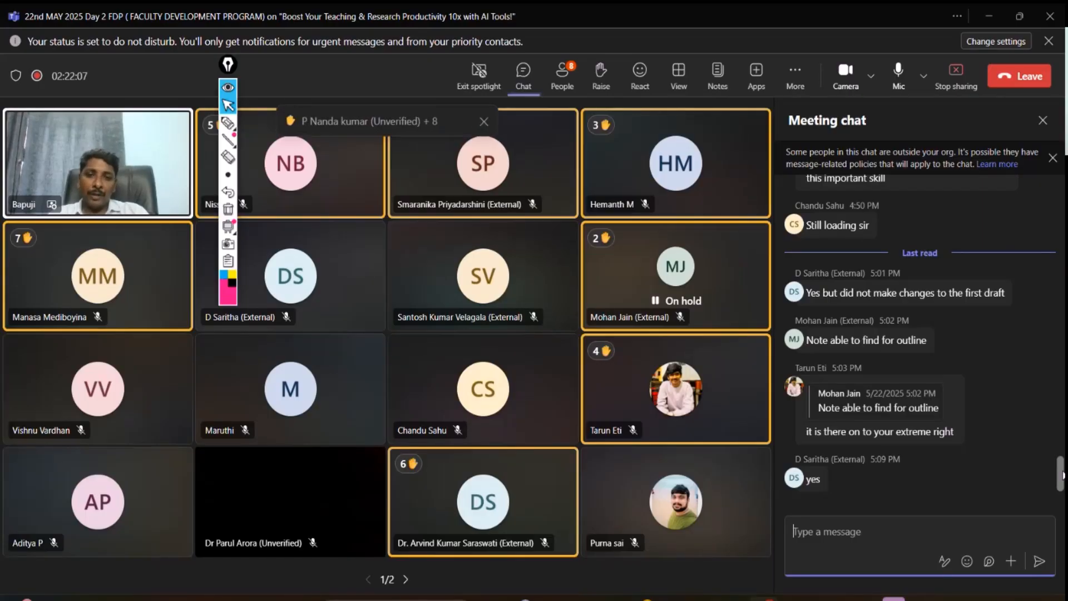
pyautogui.click(572, 82)
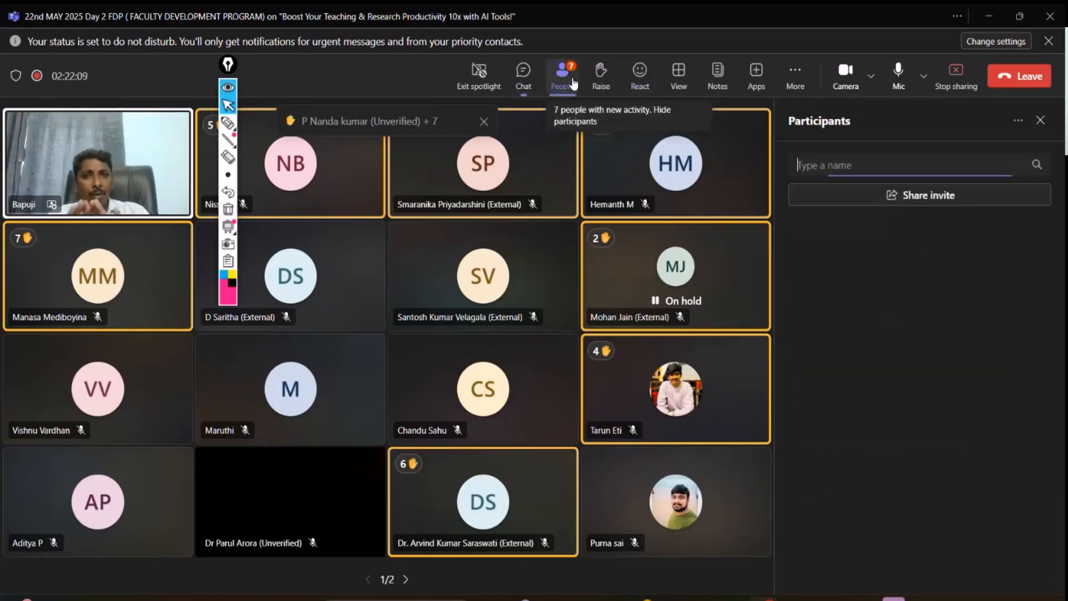